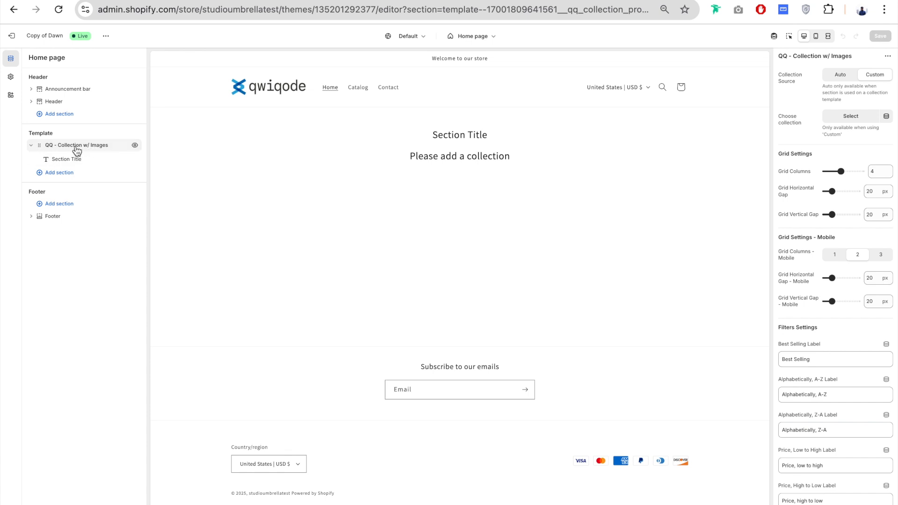
# Set the QQ - Collection w/ Images section's collection source to Custom with the All products collection.
pyautogui.scroll(-5, 814, 101)
pyautogui.scroll(5, 810, 92)
pyautogui.moveTo(797, 80); pyautogui.dragTo(780, 76)
pyautogui.click(793, 96)
pyautogui.moveTo(802, 130); pyautogui.dragTo(779, 114)
pyautogui.click(853, 116)
pyautogui.click(823, 116)
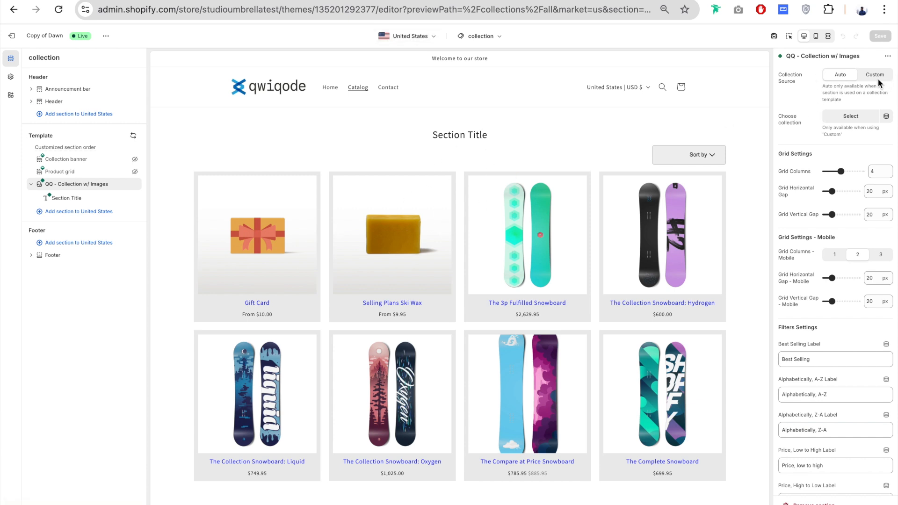
pyautogui.click(843, 76)
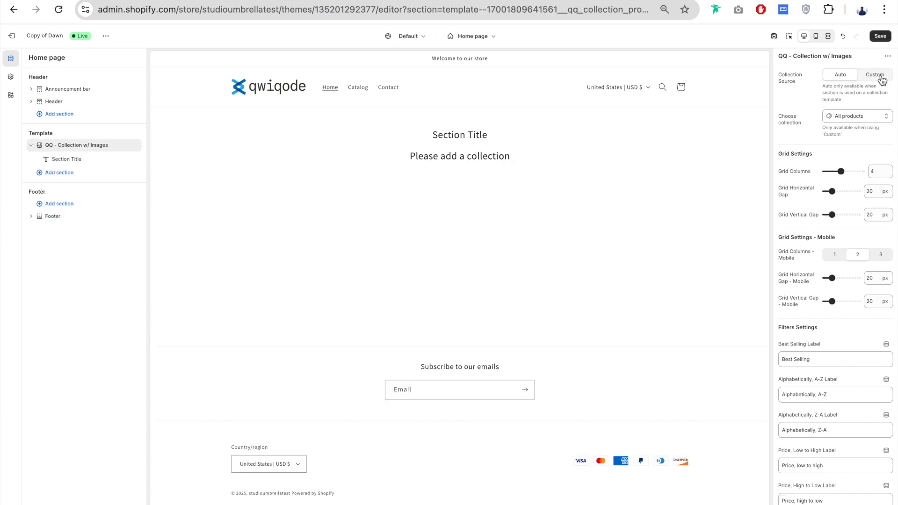
pyautogui.click(875, 74)
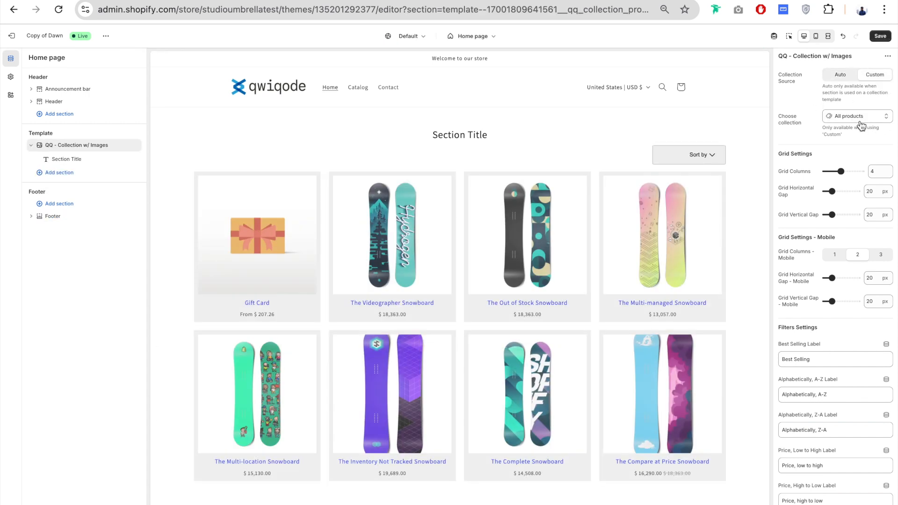
# Set the grid columns to 3 and try adjusting the grid's horizontal and vertical gaps.
pyautogui.scroll(-3, 812, 92)
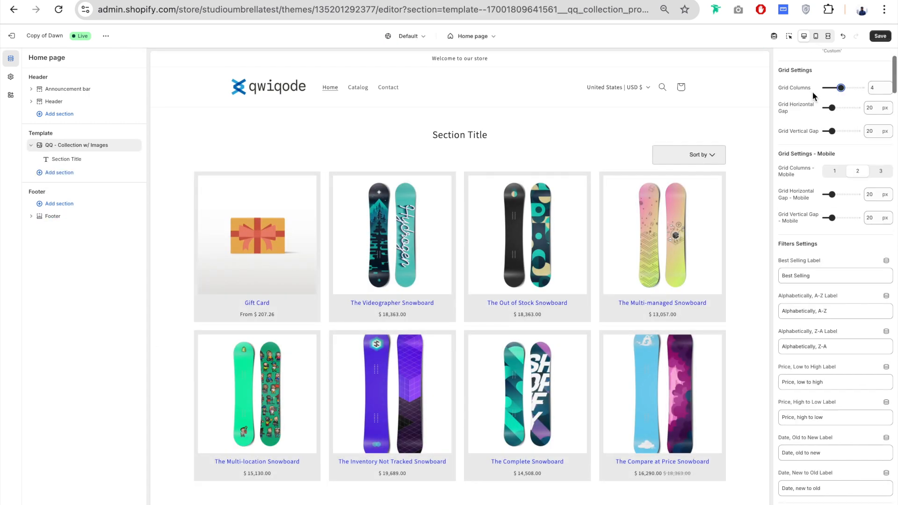
pyautogui.moveTo(805, 73); pyautogui.dragTo(836, 73)
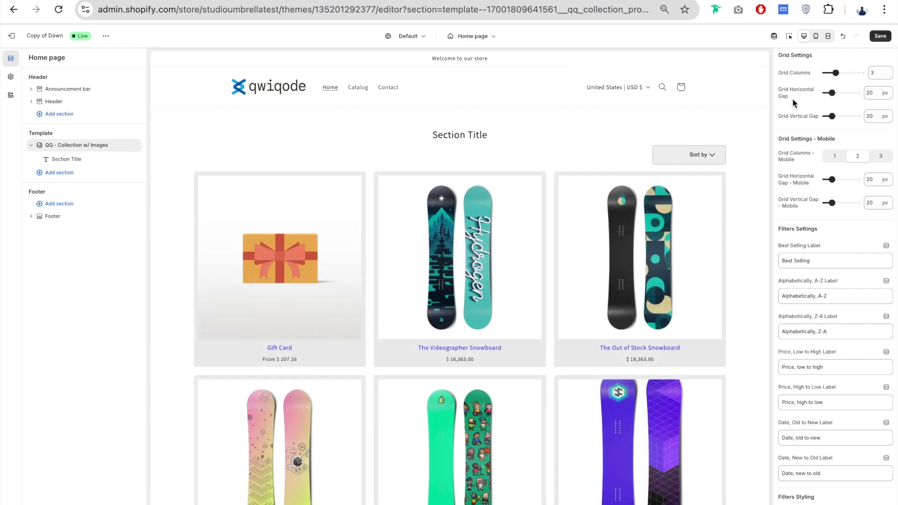
pyautogui.scroll(-1, 793, 98)
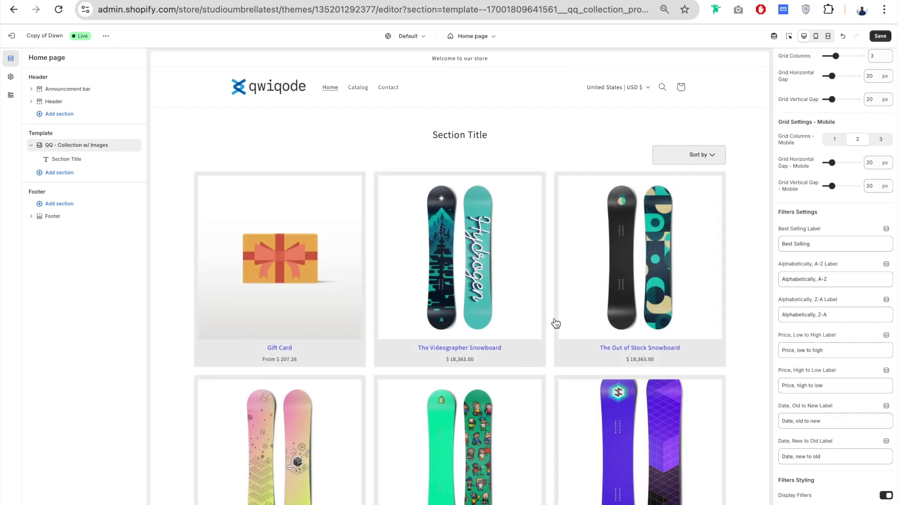
pyautogui.moveTo(831, 76); pyautogui.dragTo(832, 77)
pyautogui.moveTo(831, 100)
pyautogui.mouseDown()
pyautogui.moveTo(840, 100)
pyautogui.moveTo(831, 101)
pyautogui.mouseUp()
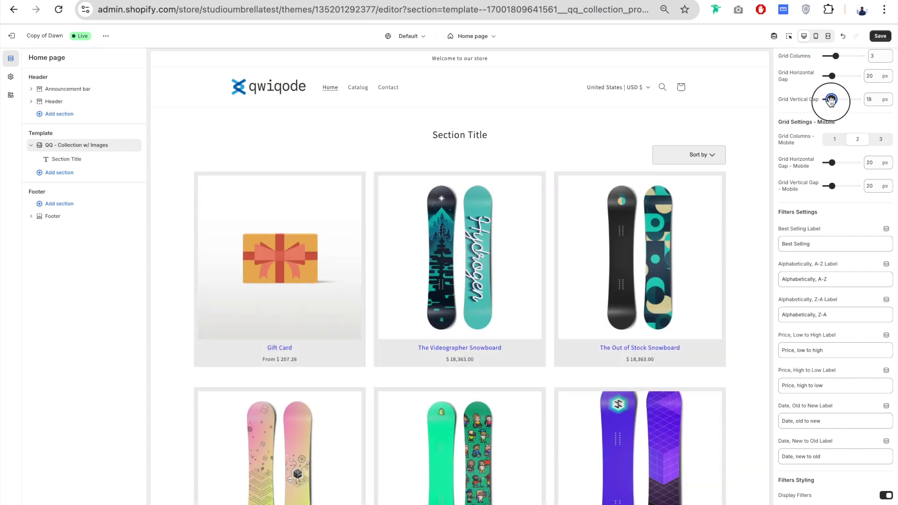
# Change the Best Selling sort label to "Our Best Selling Products", save, and check it in the preview's Sort by list.
pyautogui.scroll(-1, 834, 96)
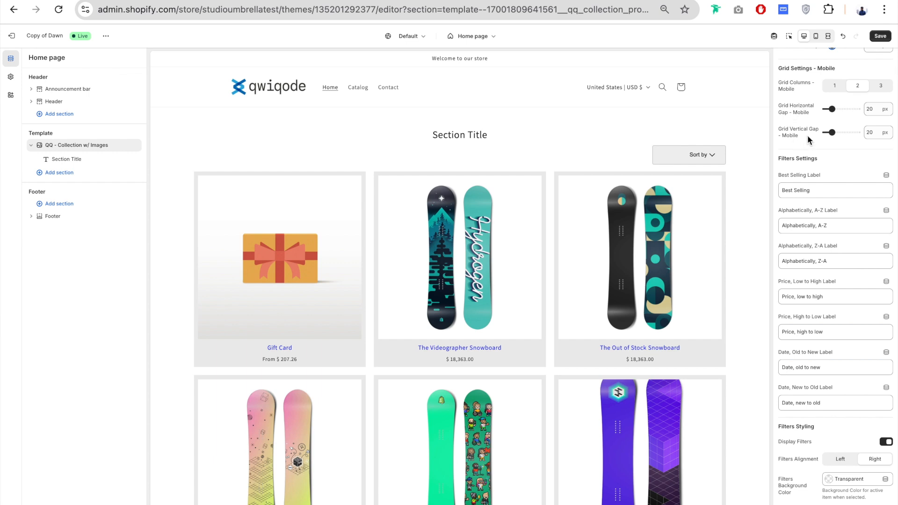
pyautogui.scroll(-2, 800, 157)
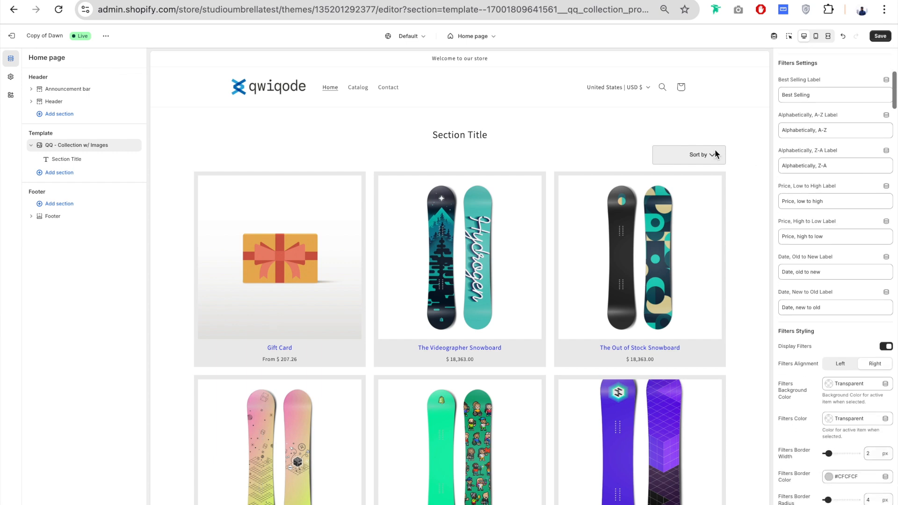
pyautogui.click(685, 153)
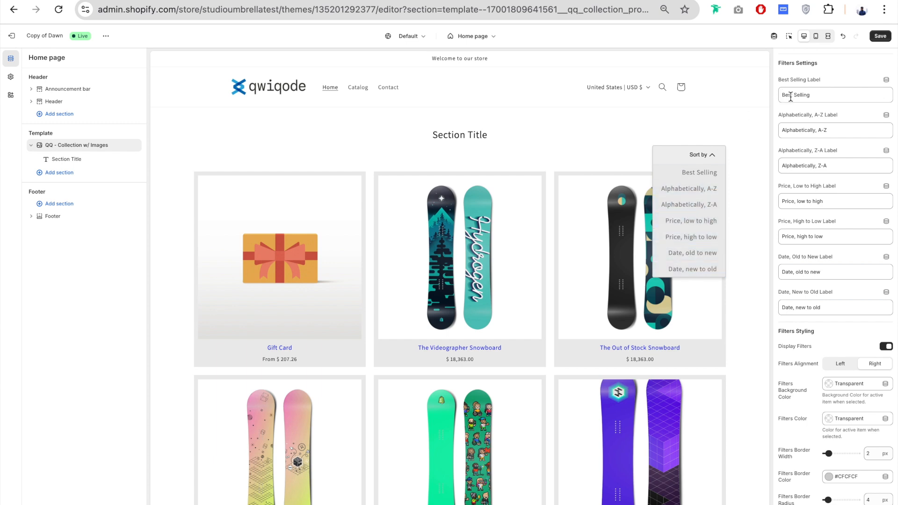
pyautogui.click(818, 98)
pyautogui.click(815, 109)
pyautogui.moveTo(800, 94); pyautogui.dragTo(744, 95)
pyautogui.write('Our Best')
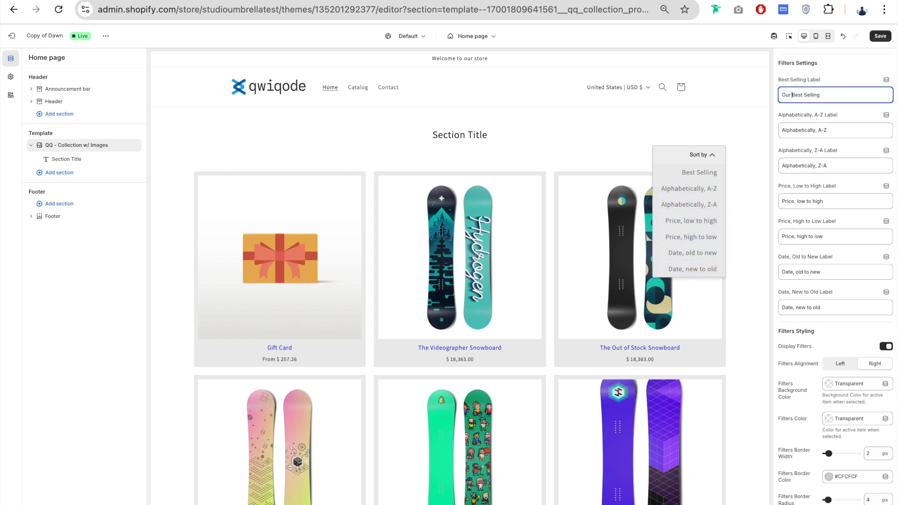
pyautogui.write(' Selling Products')
pyautogui.hotkey('ctrl', 's')
pyautogui.click(699, 154)
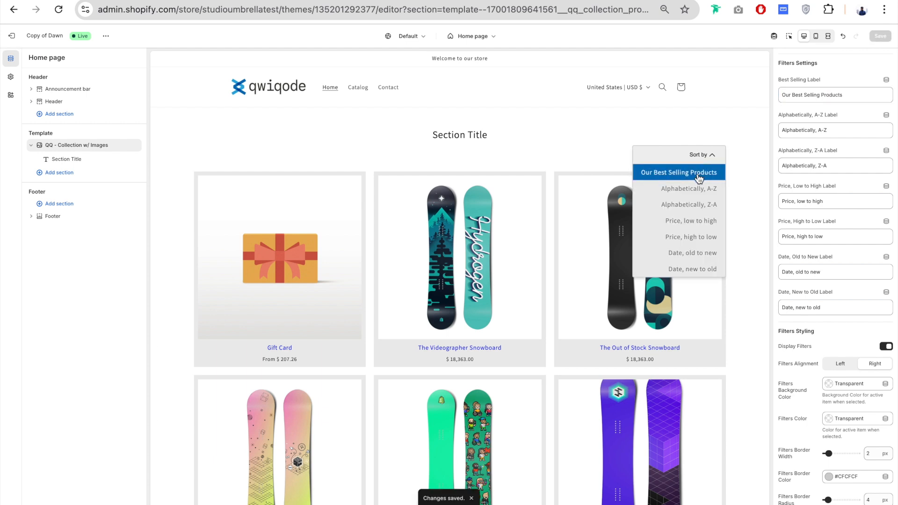
# Restore the first sort option's label to "Best Selling".
pyautogui.click(794, 96)
pyautogui.moveTo(792, 96); pyautogui.dragTo(741, 94)
pyautogui.press('BackSpace')
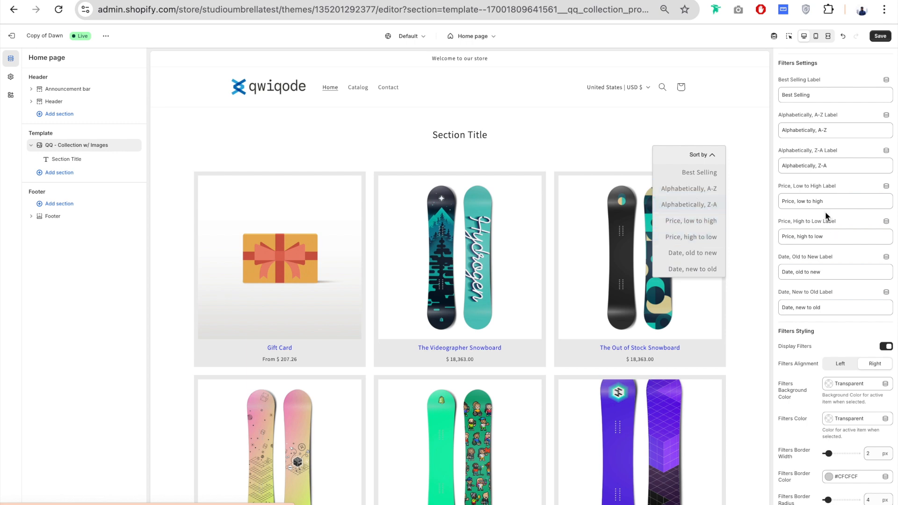
# Clear the four price and date sort labels, save, and undo the clearing.
pyautogui.moveTo(826, 200); pyautogui.dragTo(766, 202)
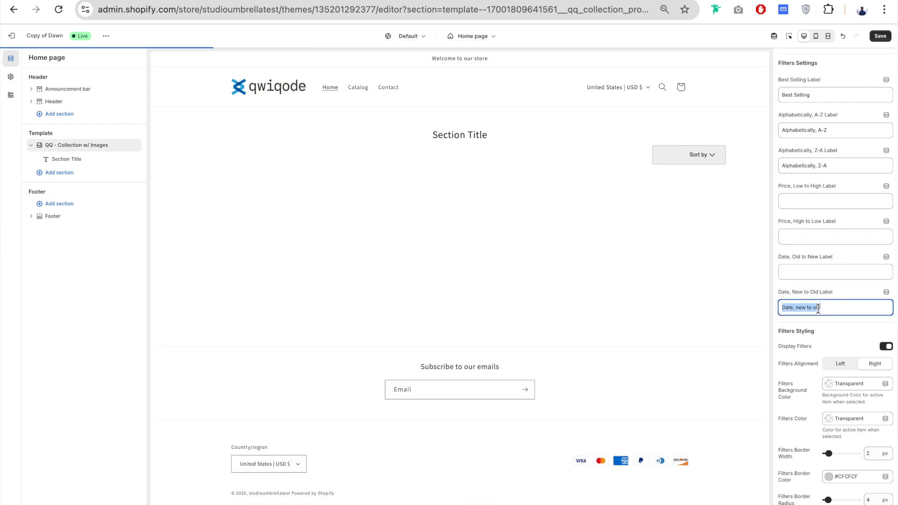
pyautogui.press('BackSpace')
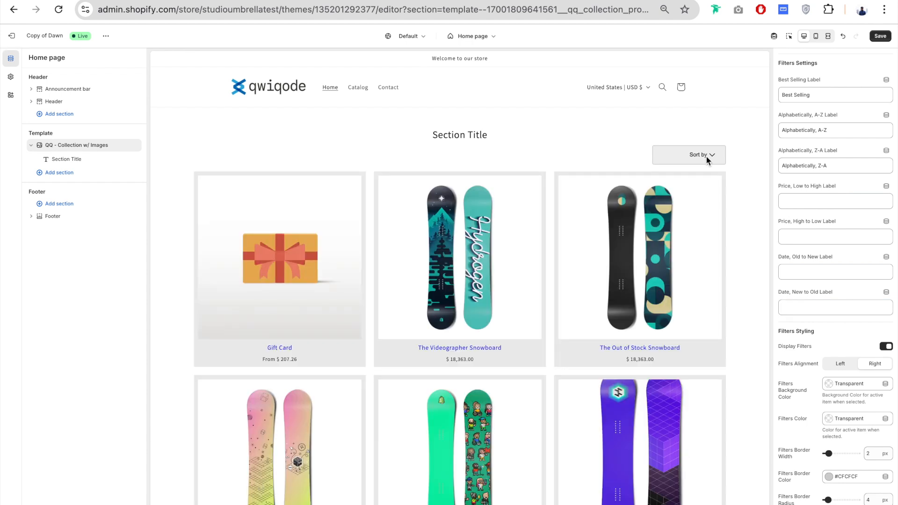
pyautogui.click(706, 154)
pyautogui.hotkey('ctrl', 's')
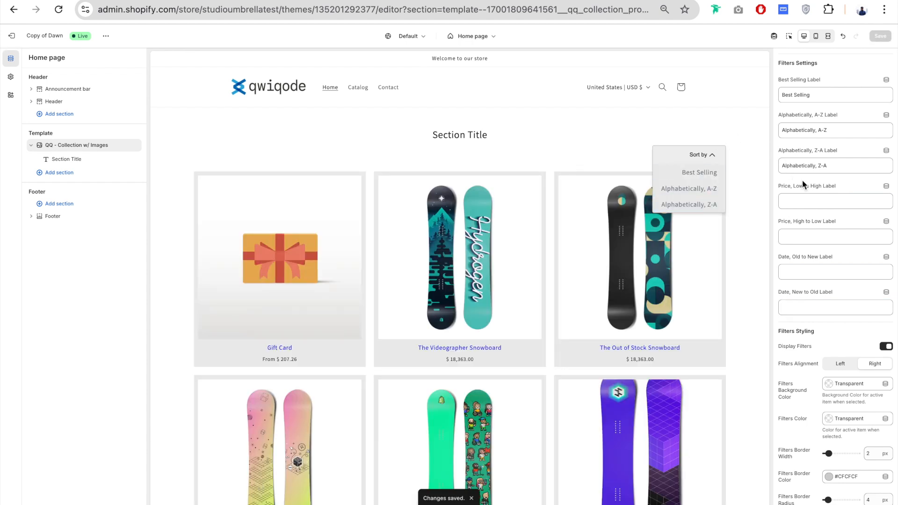
pyautogui.click(845, 37)
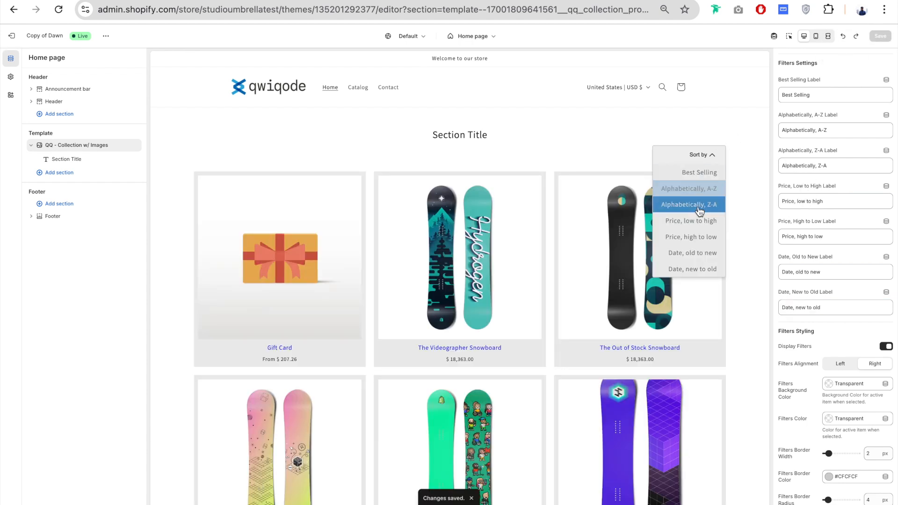
# Turn the filters display off and back on, and switch the filters alignment to Left and back to Right.
pyautogui.scroll(-5, 793, 117)
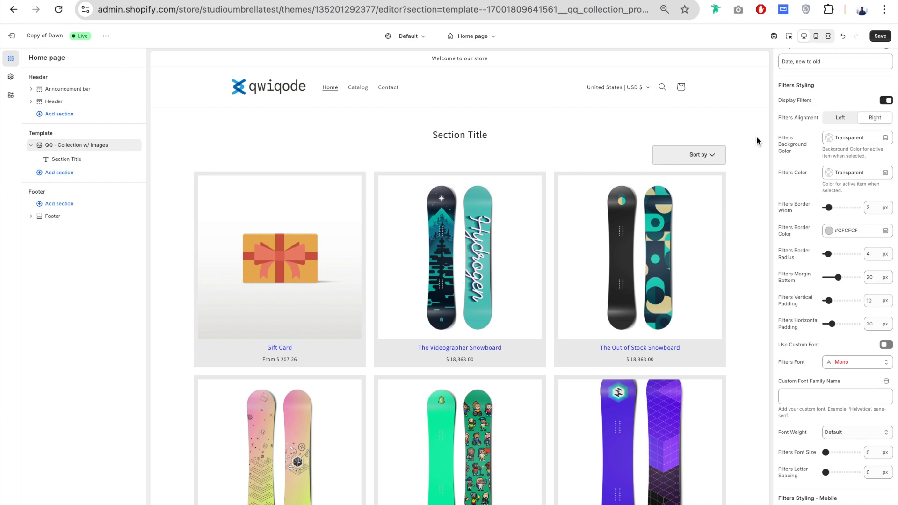
pyautogui.click(695, 158)
pyautogui.click(712, 151)
pyautogui.click(885, 100)
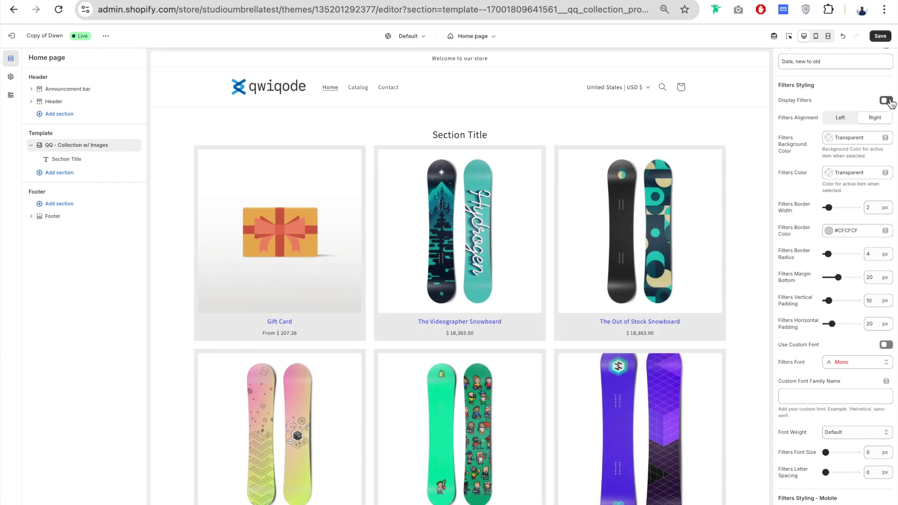
pyautogui.click(887, 101)
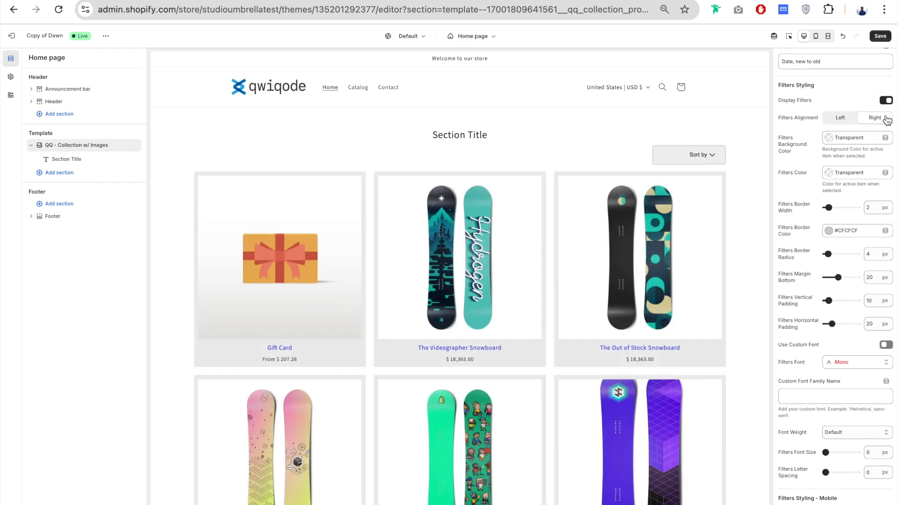
pyautogui.click(842, 120)
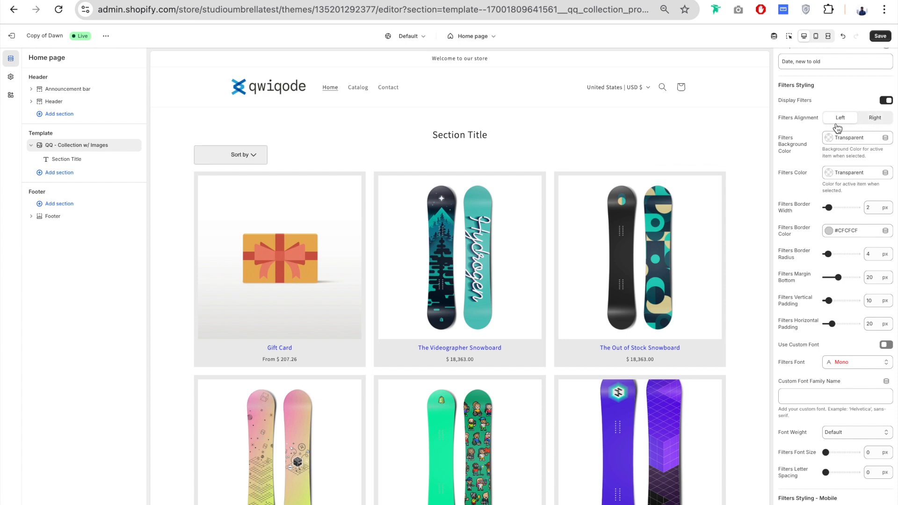
pyautogui.click(875, 117)
# Set the filters background color to #242833 and sort the previewed products by Alphabetically, Z-A.
pyautogui.scroll(-1, 805, 140)
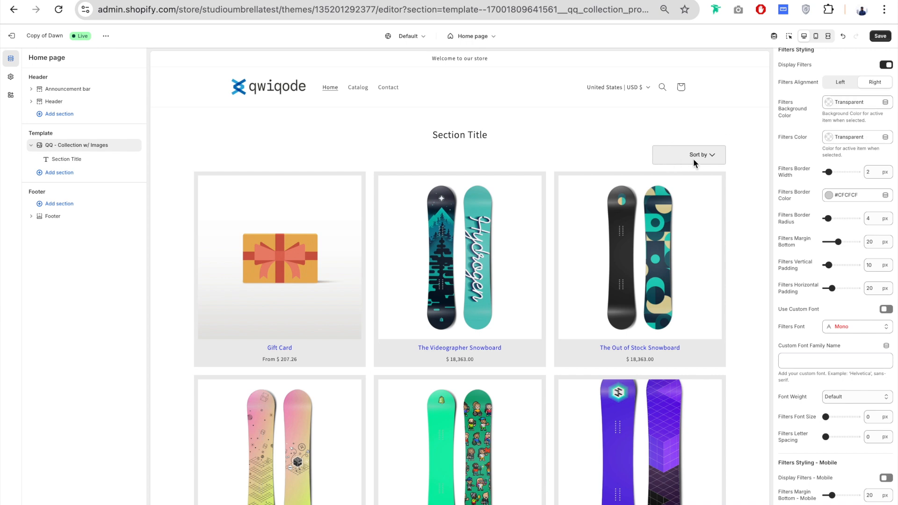
pyautogui.click(856, 102)
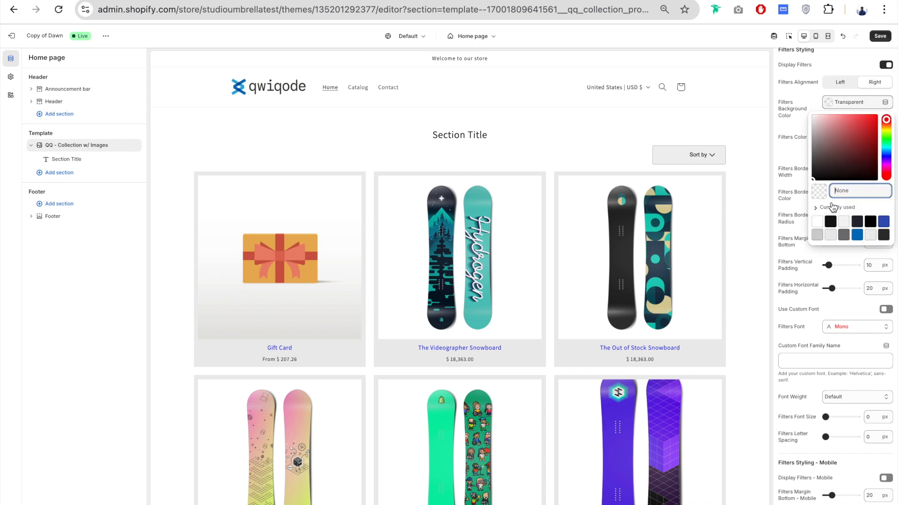
pyautogui.click(858, 224)
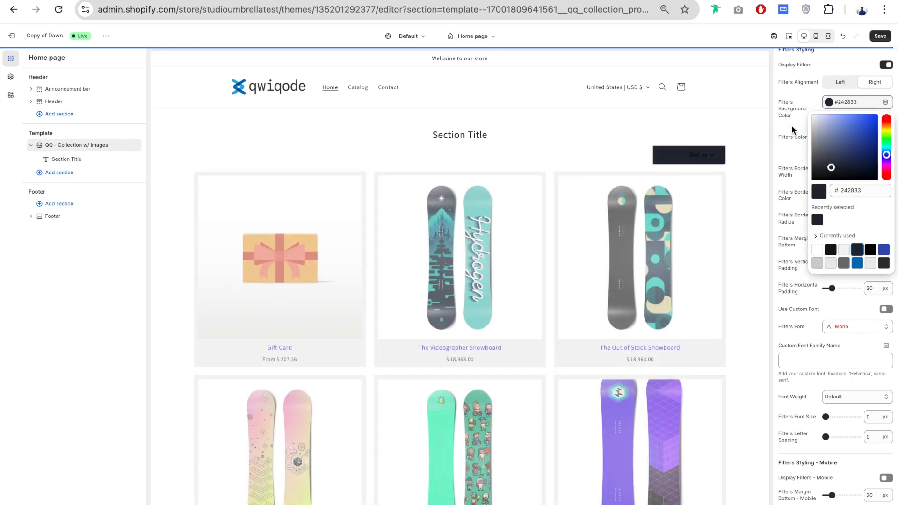
pyautogui.click(698, 152)
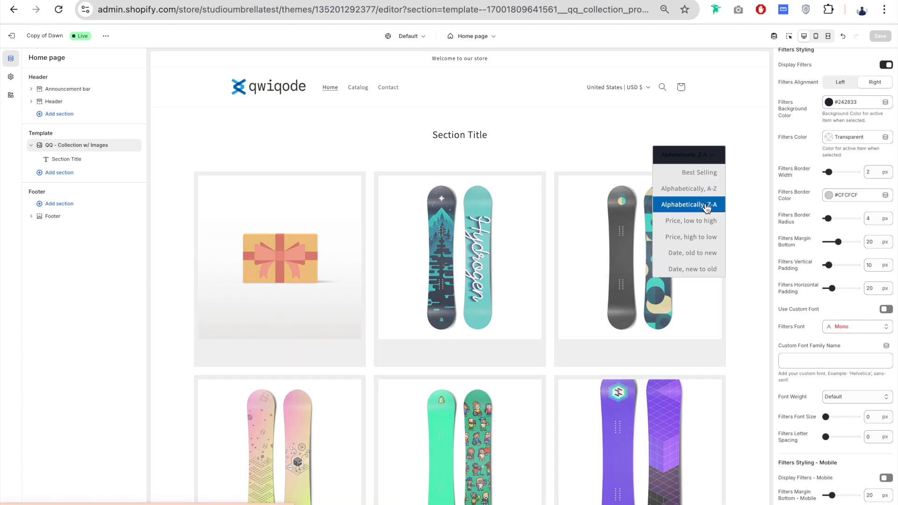
pyautogui.click(704, 204)
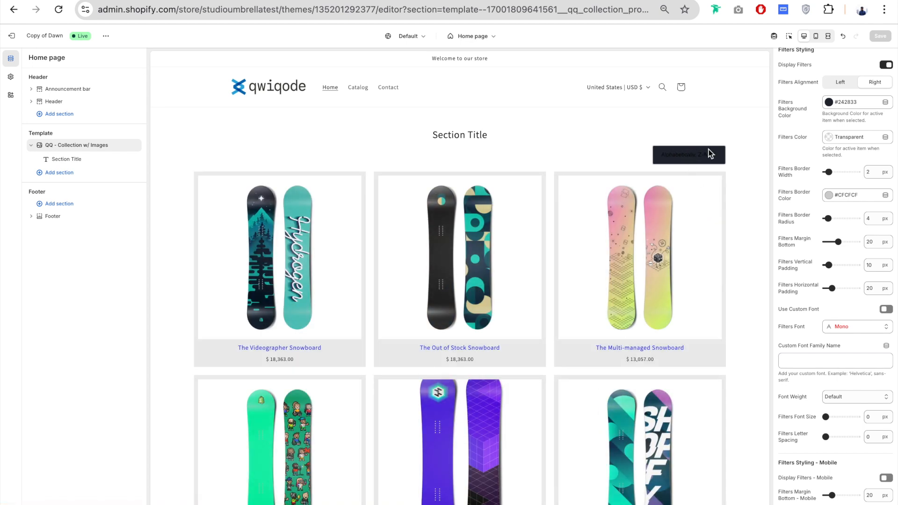
# Change the filters background color to #CFCFCF.
pyautogui.click(829, 102)
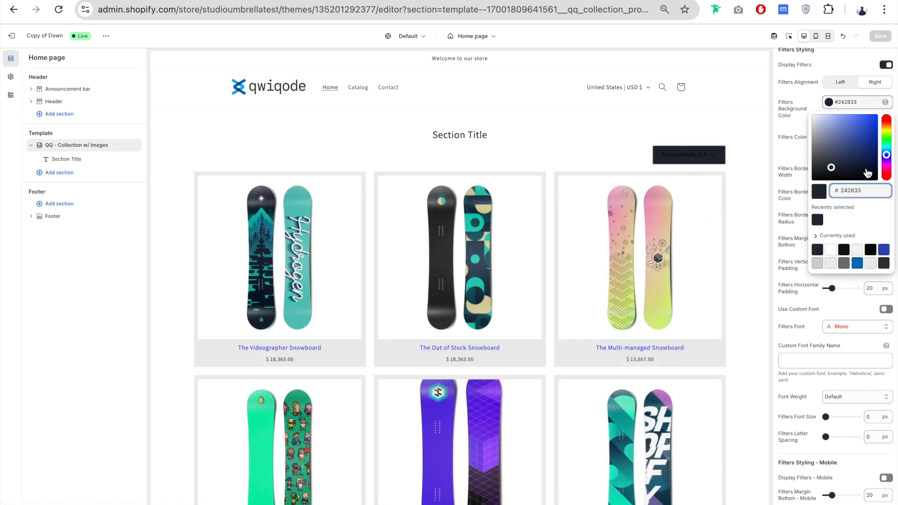
pyautogui.click(817, 264)
pyautogui.click(782, 155)
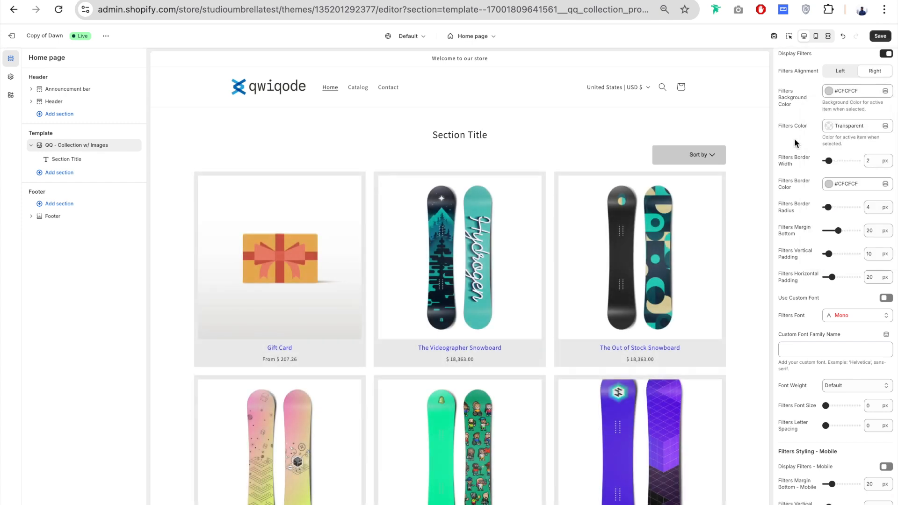
# Set the Filters Color for the Sort by text to #FFFFFF after trying #EDECEC.
pyautogui.scroll(-1, 784, 96)
pyautogui.moveTo(807, 102); pyautogui.dragTo(783, 106)
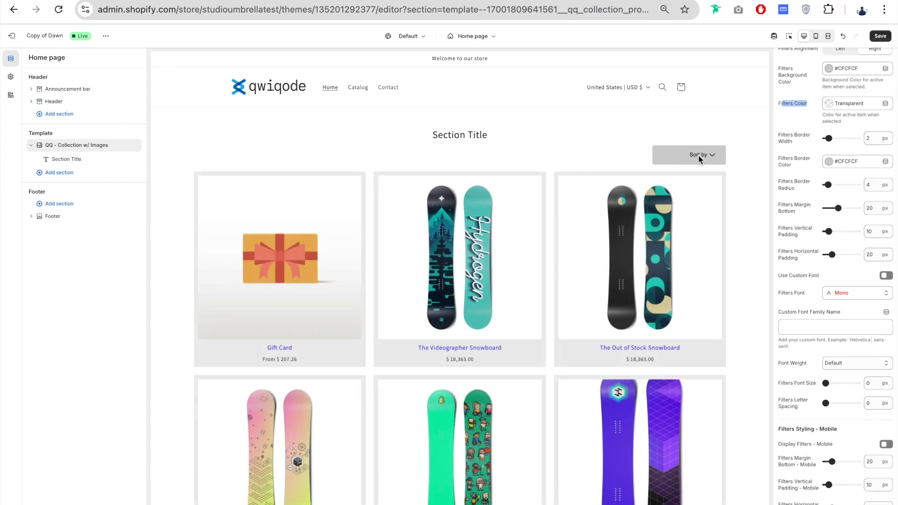
pyautogui.click(790, 116)
pyautogui.scroll(-1, 788, 117)
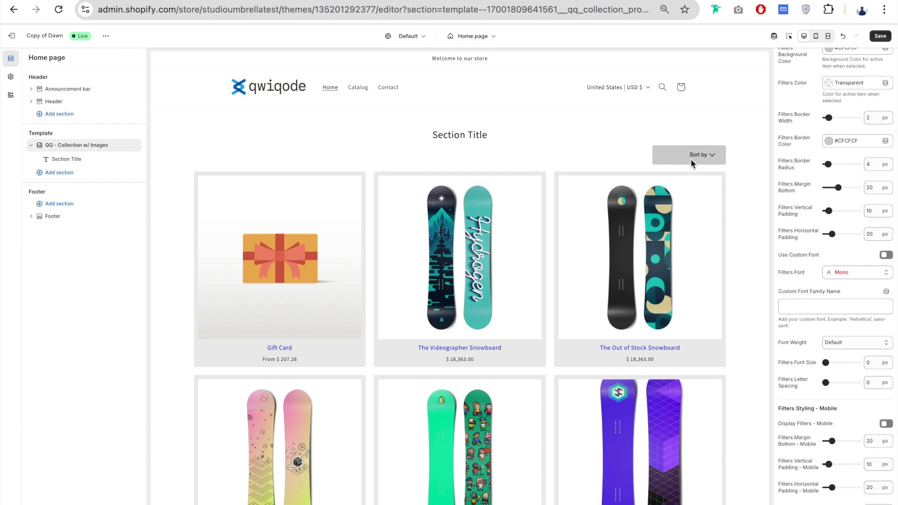
pyautogui.click(861, 83)
pyautogui.click(871, 243)
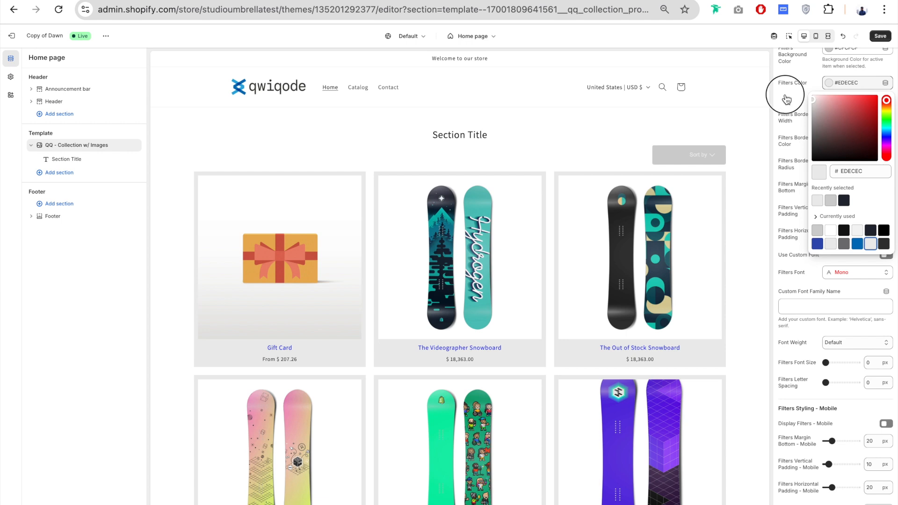
pyautogui.click(831, 230)
pyautogui.click(793, 98)
# Set the filters background color to the blue #0071BC.
pyautogui.scroll(1, 798, 107)
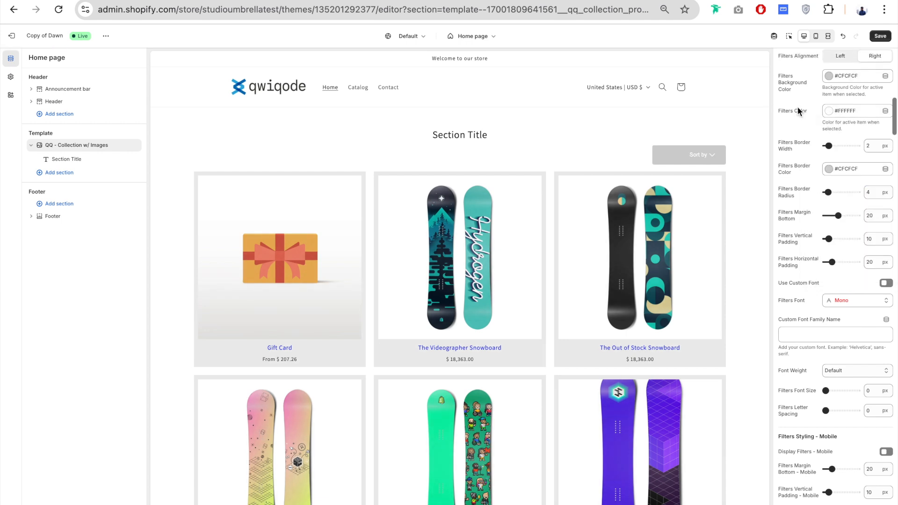
pyautogui.click(851, 81)
pyautogui.click(857, 237)
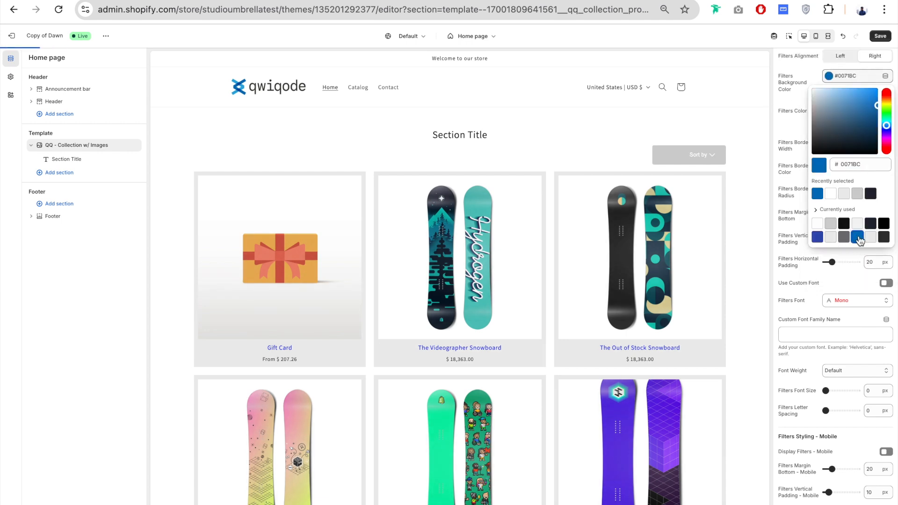
pyautogui.click(734, 123)
# Set the filters border width to 5 px and the filters border color to #FFFFFF.
pyautogui.scroll(-1, 800, 104)
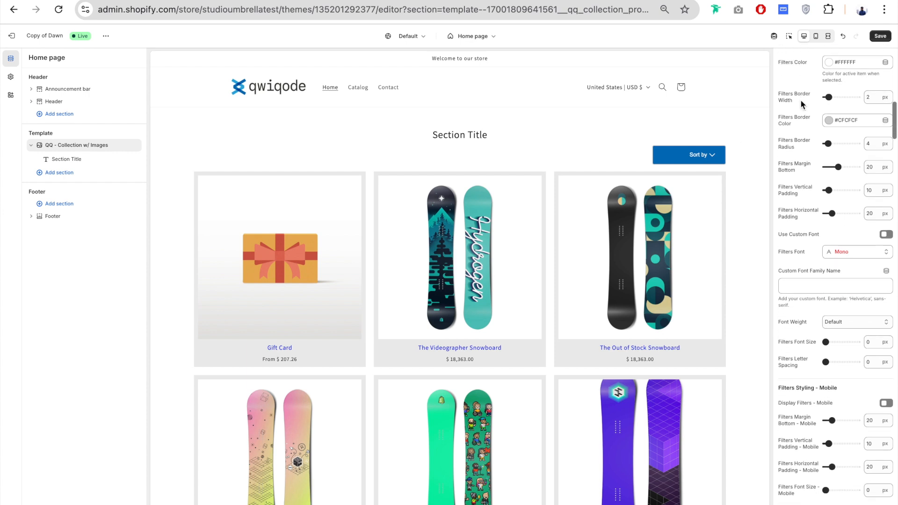
pyautogui.click(830, 96)
pyautogui.moveTo(830, 96); pyautogui.dragTo(833, 97)
pyautogui.click(844, 124)
pyautogui.click(860, 240)
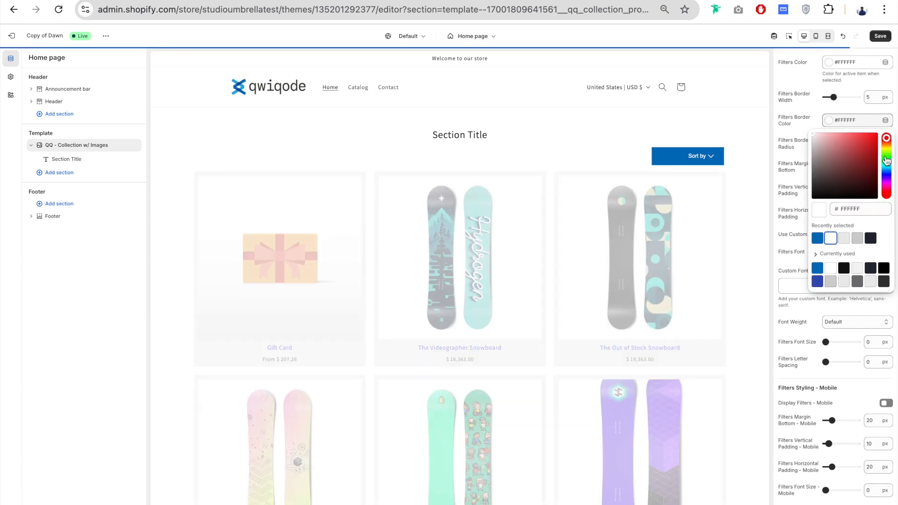
# Try the bright green #96F42E as the filters border color.
pyautogui.click(887, 152)
pyautogui.click(866, 136)
pyautogui.click(801, 104)
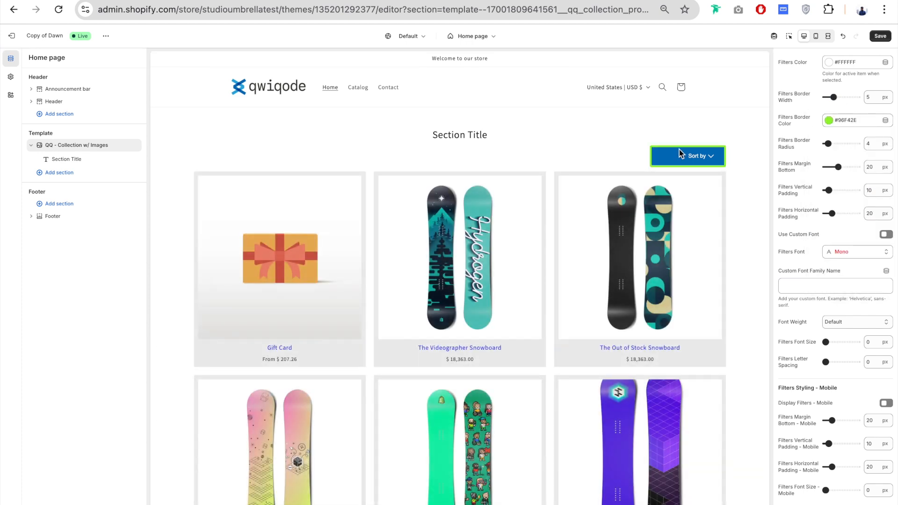
# Set the filters border color to the light gray #EDECEC.
pyautogui.click(845, 123)
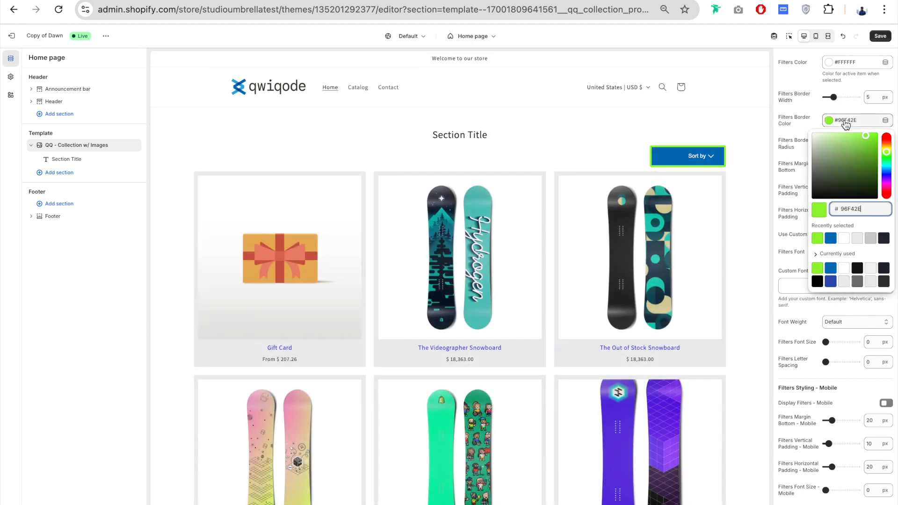
pyautogui.click(859, 239)
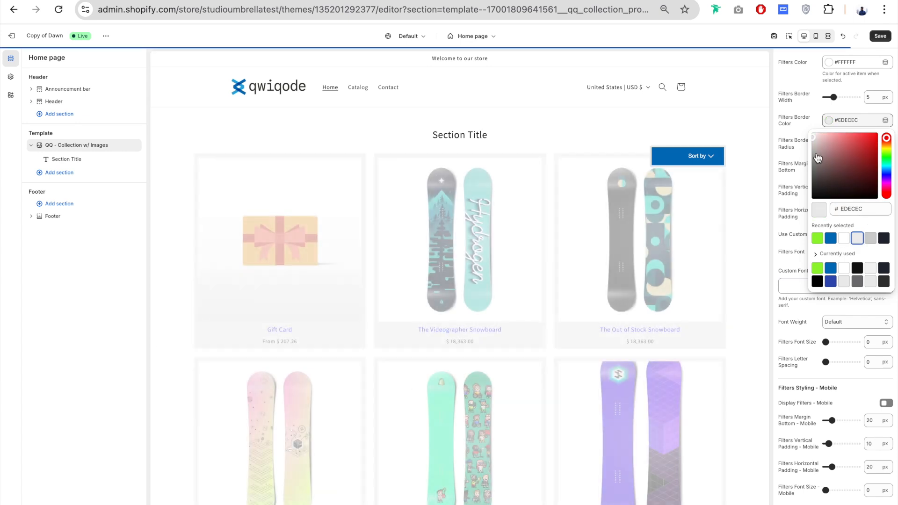
pyautogui.click(758, 141)
# Try a filters border radius of 26 px, then return it to 4 px.
pyautogui.scroll(-1, 798, 123)
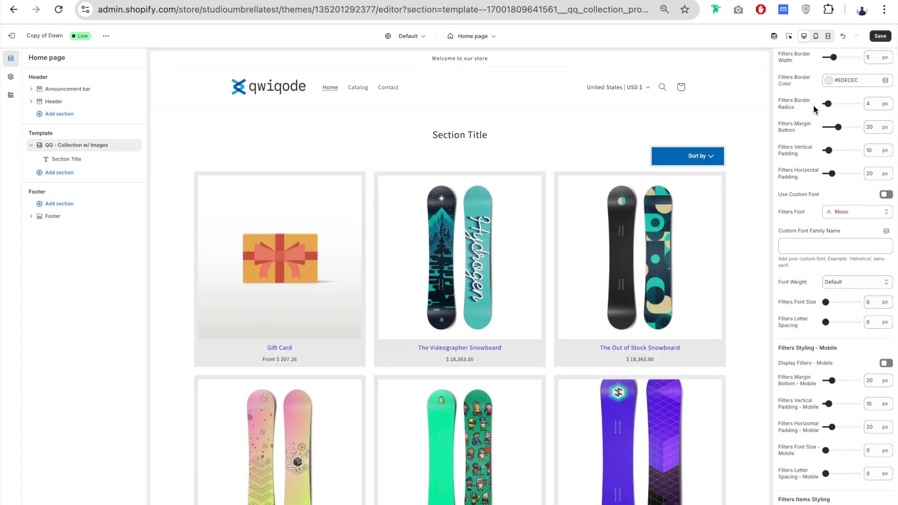
pyautogui.moveTo(828, 103); pyautogui.dragTo(842, 104)
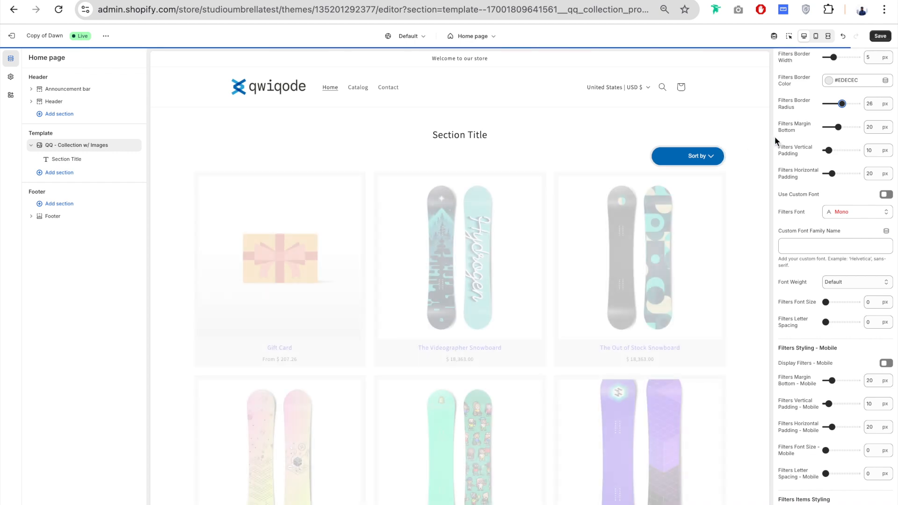
pyautogui.moveTo(841, 103); pyautogui.dragTo(828, 104)
# Try a filters margin bottom of 50 px, then return it to 20 px.
pyautogui.scroll(-1, 795, 107)
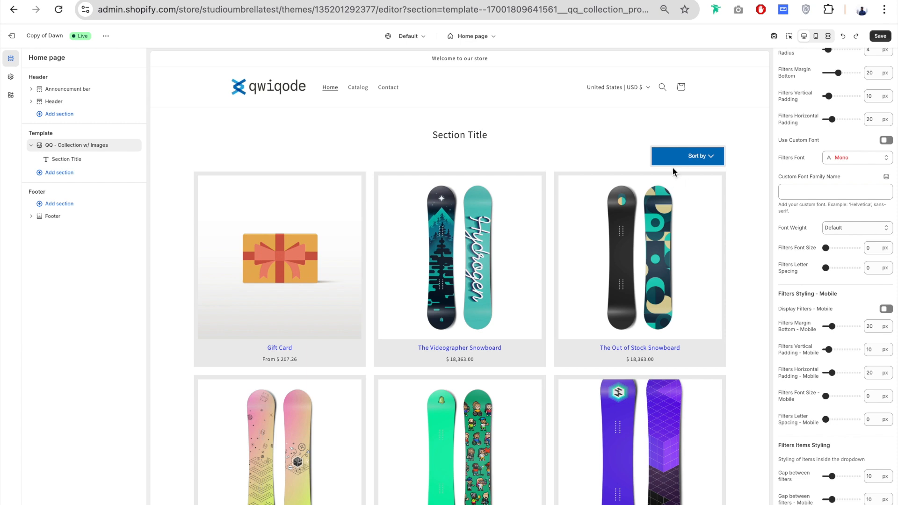
pyautogui.moveTo(834, 73); pyautogui.dragTo(857, 73)
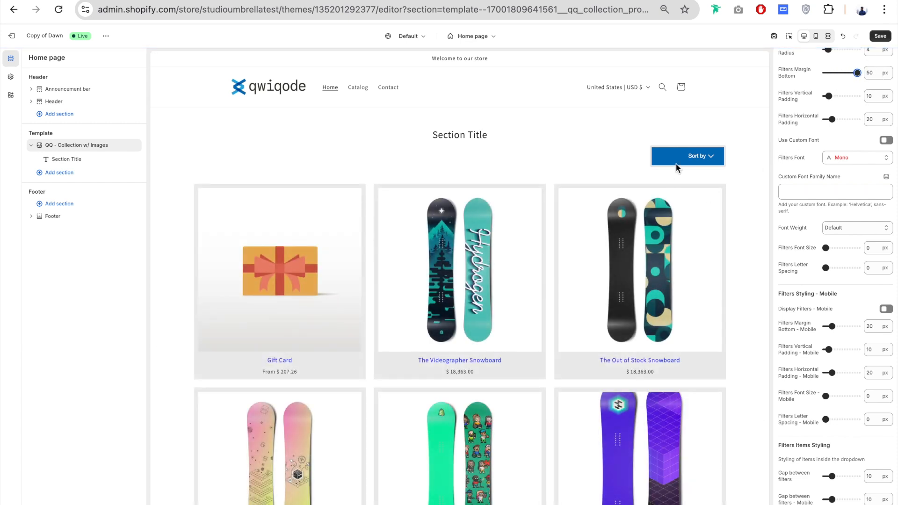
pyautogui.click(834, 73)
# Try 47 px vertical and 58 px horizontal filters padding, then return them to 10 px and 20 px.
pyautogui.scroll(1, 813, 82)
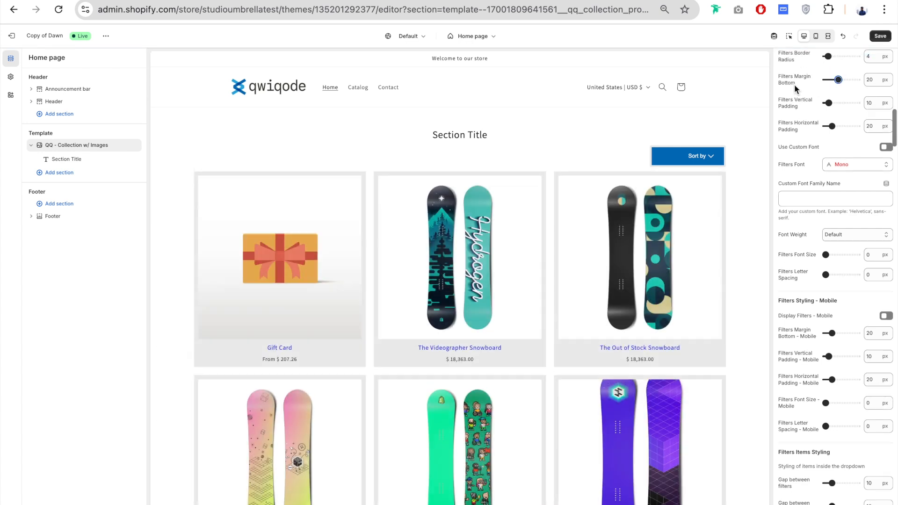
pyautogui.scroll(-1, 794, 84)
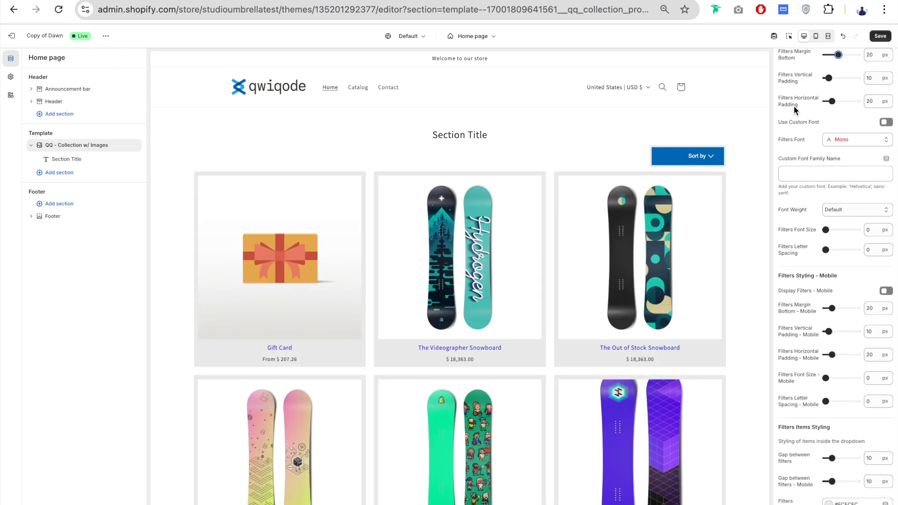
pyautogui.scroll(1, 793, 105)
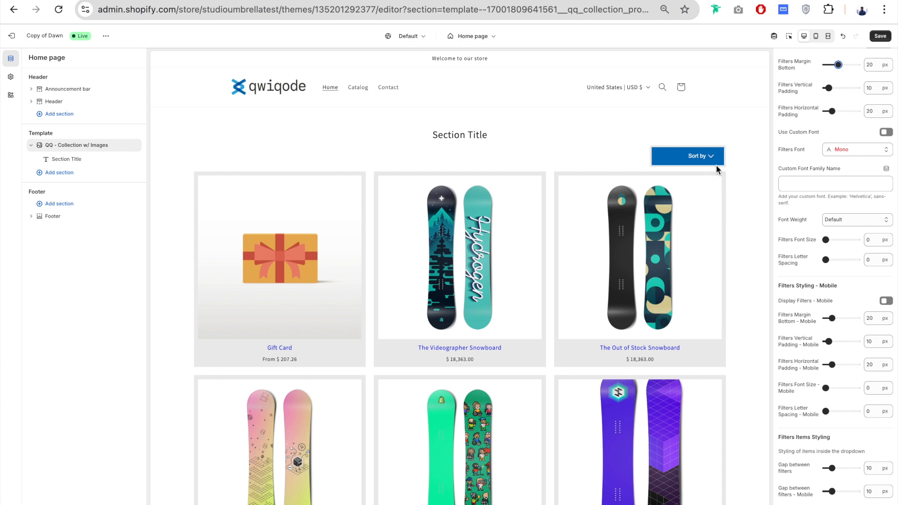
pyautogui.scroll(-1, 795, 95)
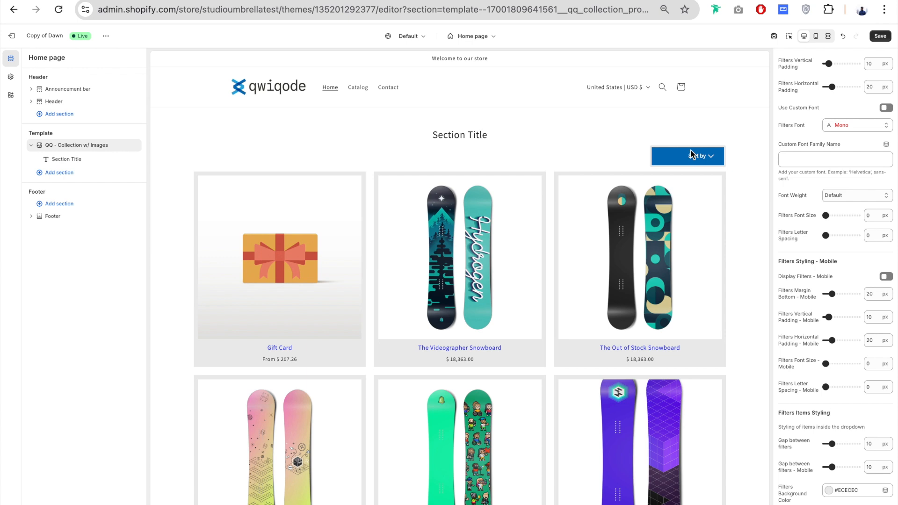
pyautogui.click(840, 64)
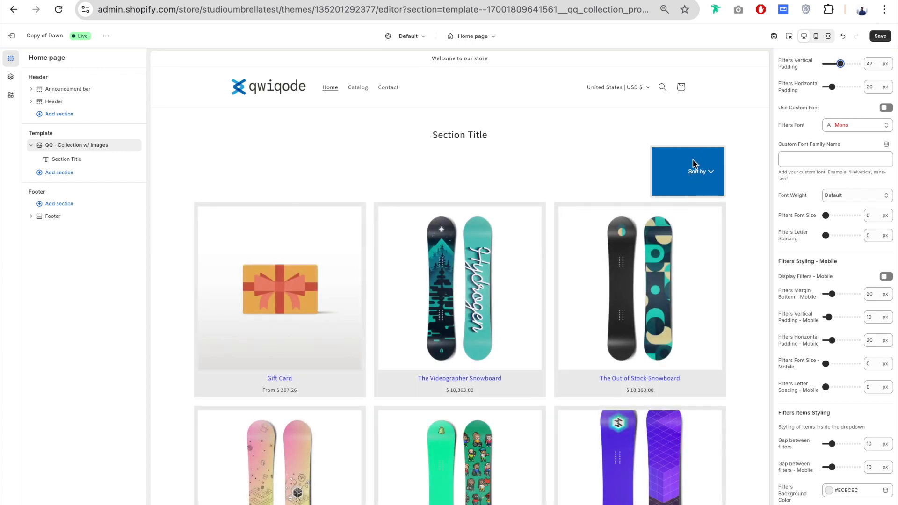
pyautogui.moveTo(832, 86); pyautogui.dragTo(844, 88)
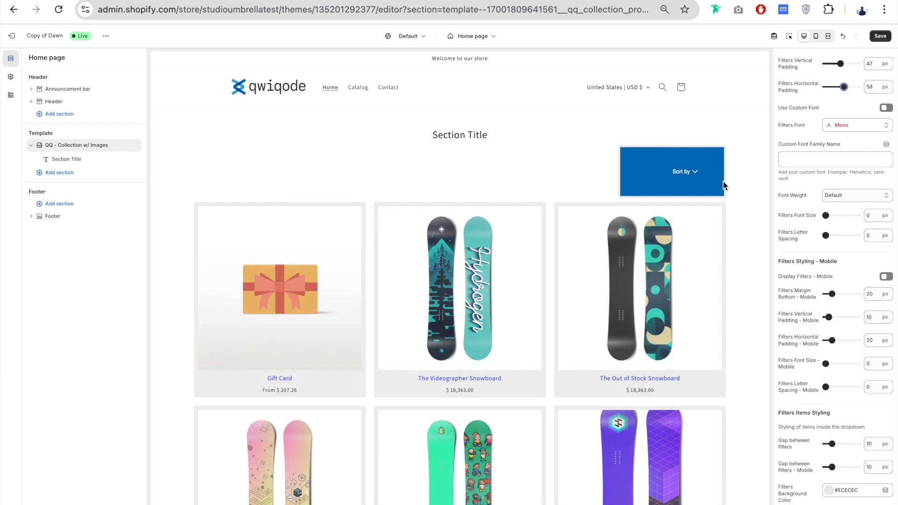
pyautogui.moveTo(838, 89); pyautogui.dragTo(828, 64)
# Enable the custom font for the filters and choose Anonymous Pro as the filters font.
pyautogui.scroll(-1, 801, 103)
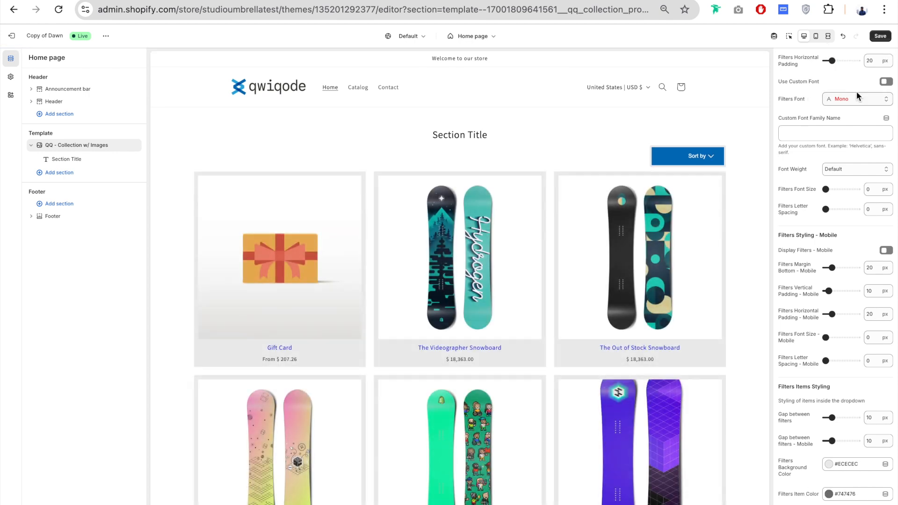
pyautogui.click(888, 83)
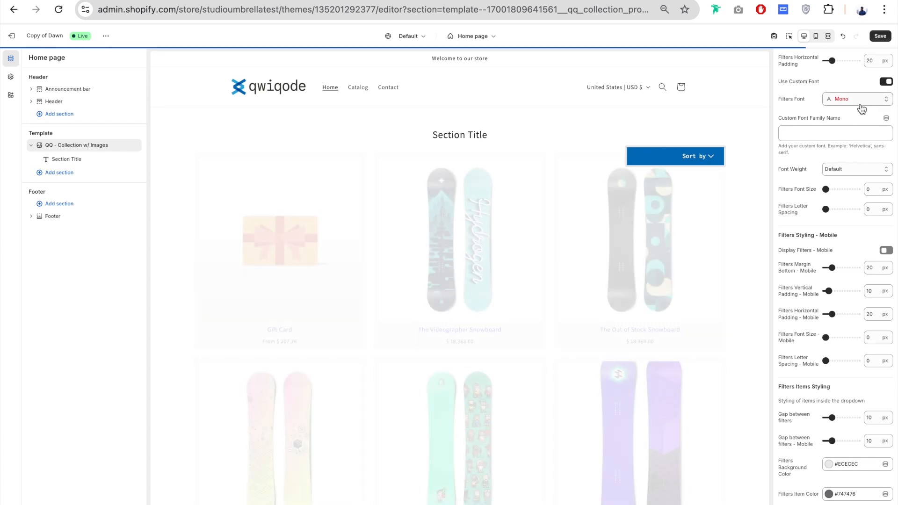
pyautogui.click(861, 99)
pyautogui.scroll(-3, 851, 276)
pyautogui.click(816, 289)
# Try Helvetica as the filters' custom font family name, then clear the name again.
pyautogui.scroll(-1, 798, 175)
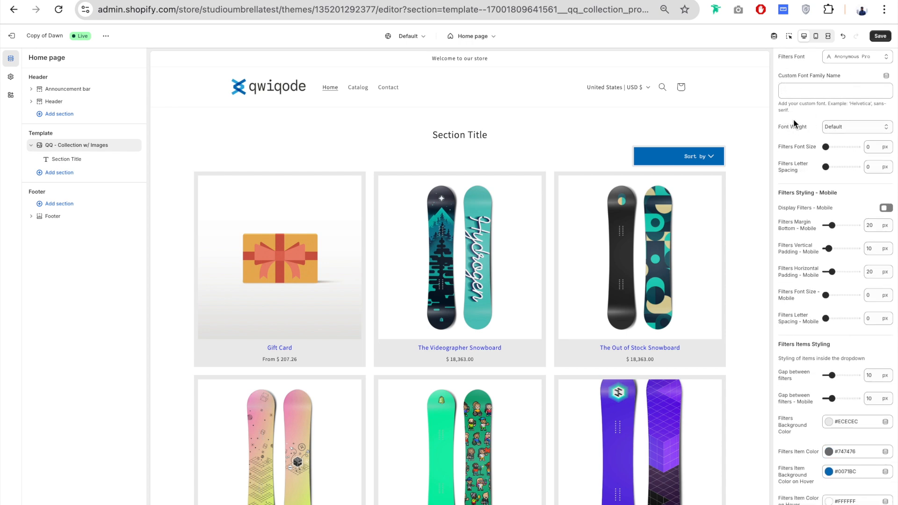
pyautogui.click(809, 93)
pyautogui.write('Helvetica')
pyautogui.doubleClick(819, 87)
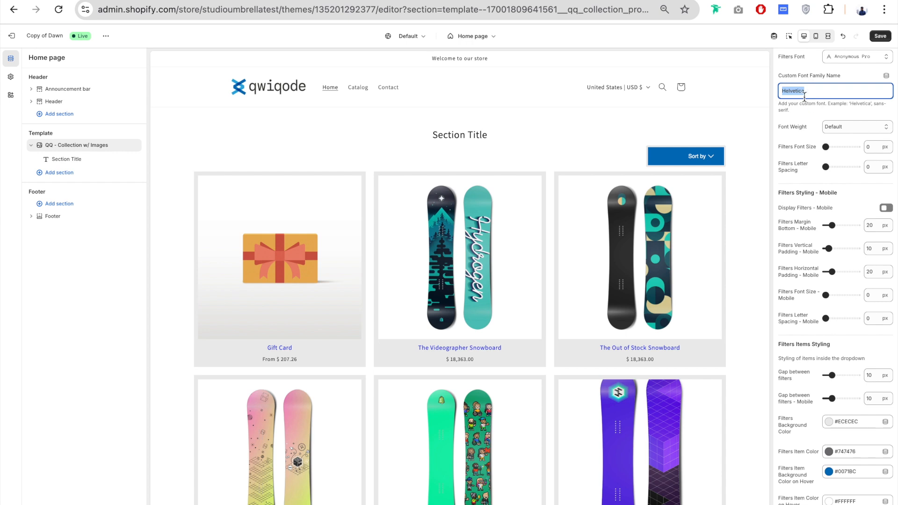
pyautogui.press('BackSpace')
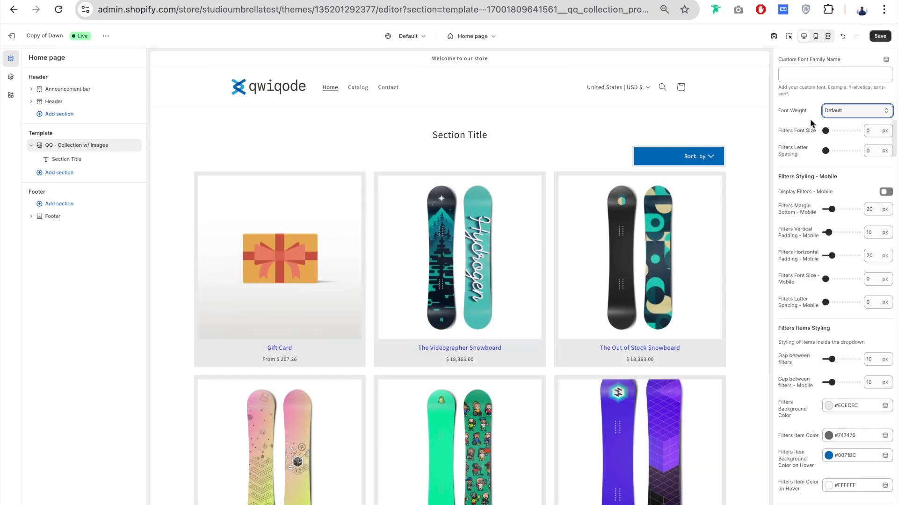
# Examine the available font weights for the filters and keep Default.
pyautogui.scroll(-1, 810, 121)
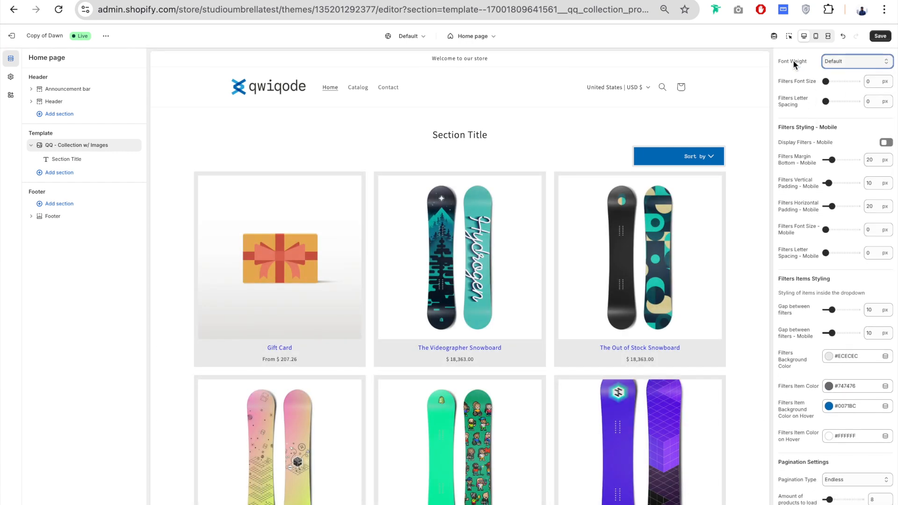
pyautogui.click(858, 62)
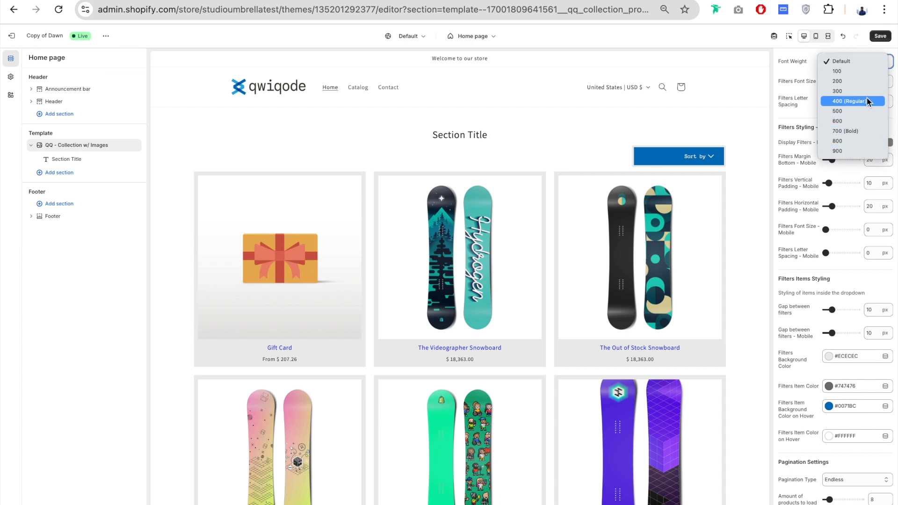
pyautogui.click(849, 60)
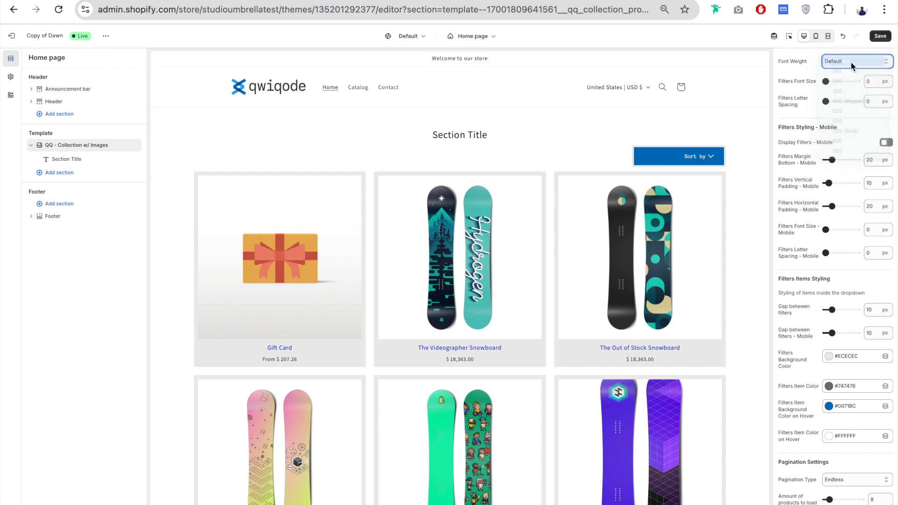
# Set the filters font size to 20 px after trying 34 px.
pyautogui.scroll(-1, 802, 94)
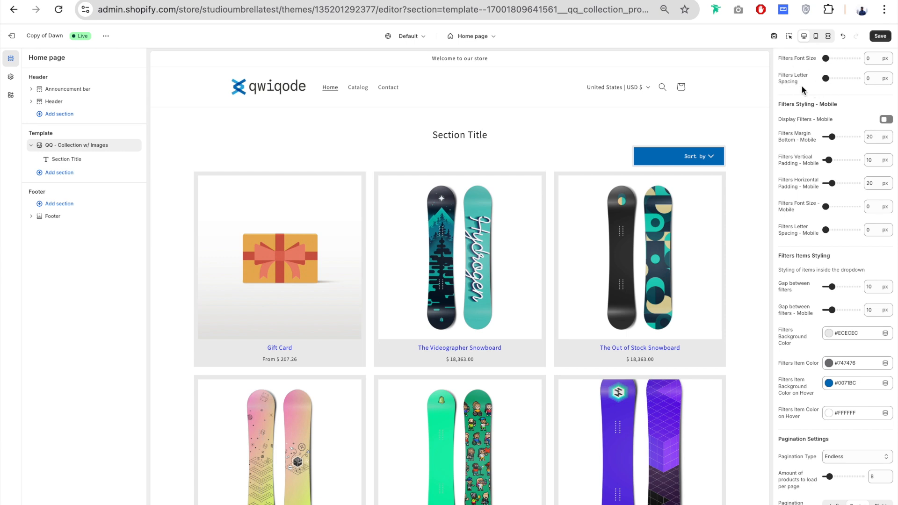
pyautogui.click(871, 59)
pyautogui.click(731, 138)
pyautogui.click(826, 59)
pyautogui.moveTo(826, 59); pyautogui.dragTo(836, 58)
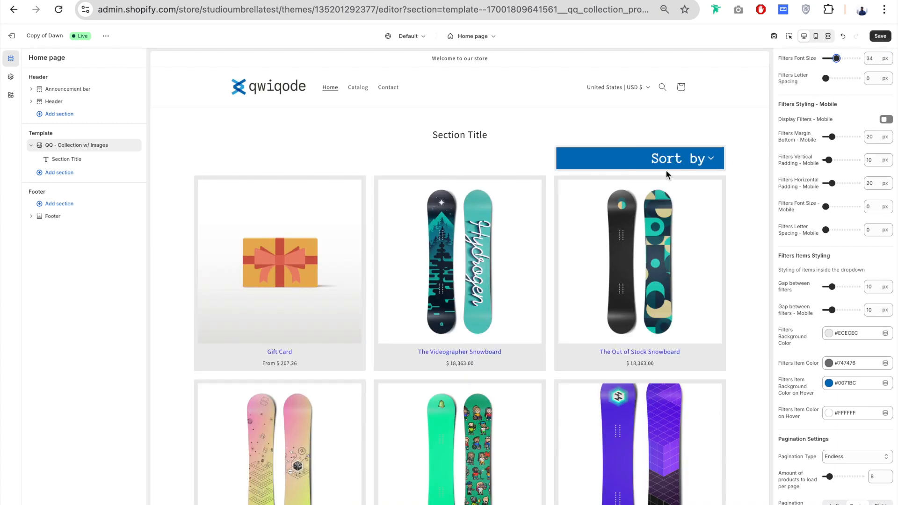
pyautogui.moveTo(836, 58); pyautogui.dragTo(831, 59)
pyautogui.scroll(1, 785, 102)
# Try a filters letter spacing of 4 px, then return it to 0 px.
pyautogui.scroll(-1, 789, 94)
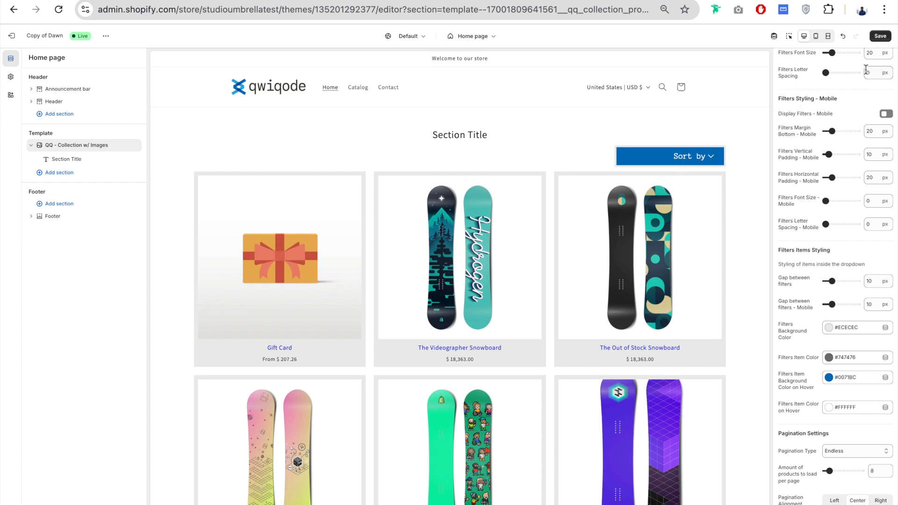
pyautogui.moveTo(828, 73); pyautogui.dragTo(837, 74)
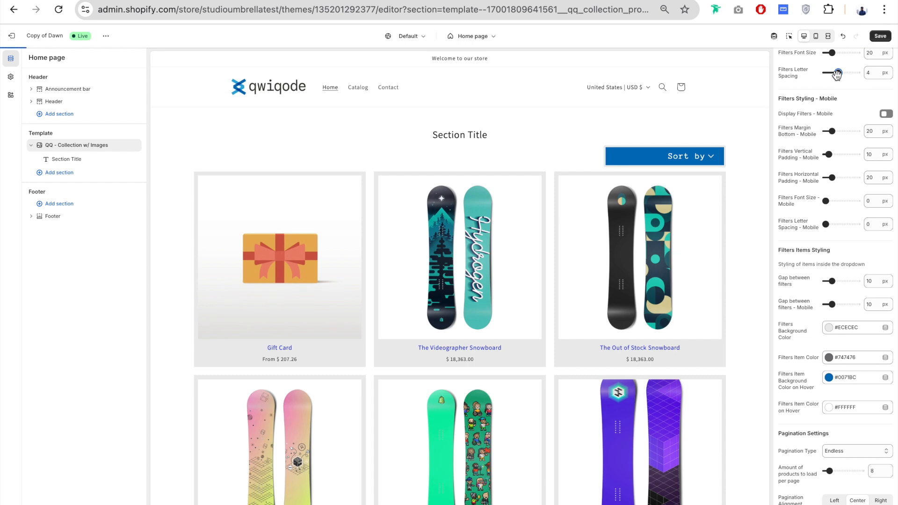
pyautogui.click(838, 74)
pyautogui.moveTo(839, 74); pyautogui.dragTo(797, 74)
# Review the mobile filter styling settings through to the Filters Items Styling group.
pyautogui.scroll(1, 797, 74)
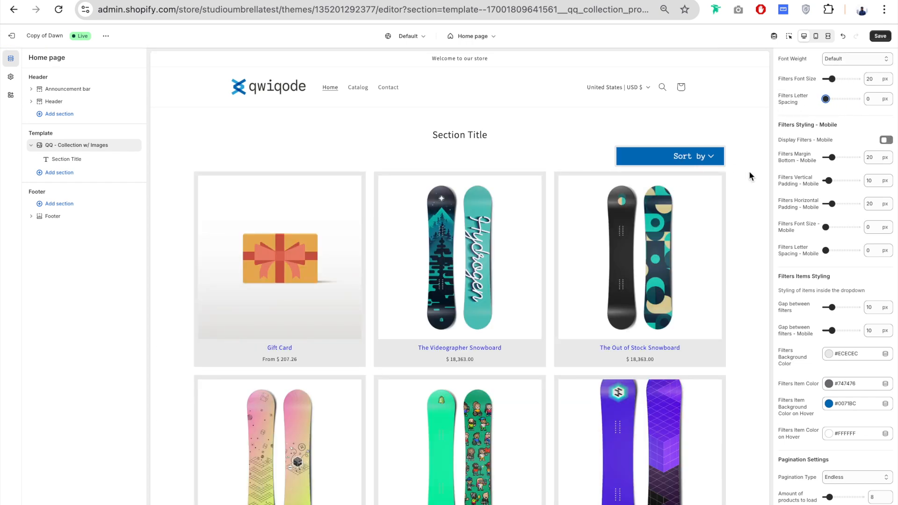
pyautogui.scroll(-1, 795, 160)
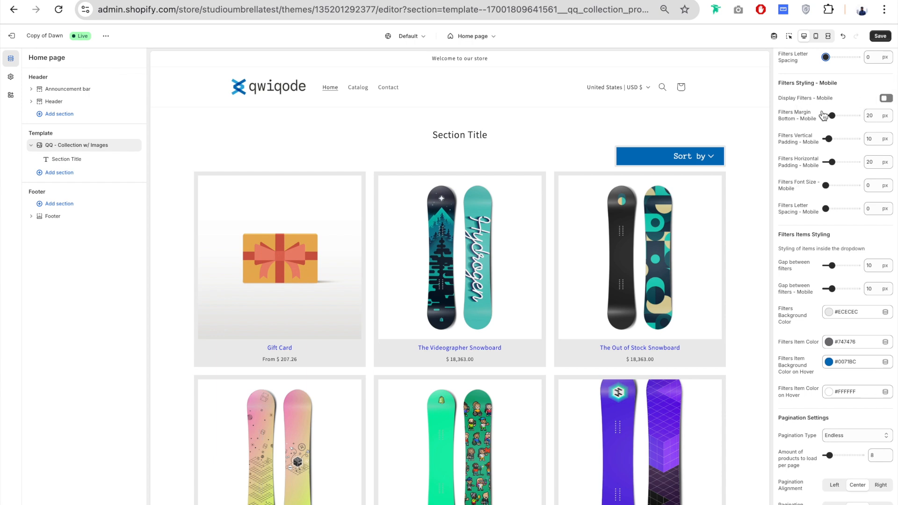
pyautogui.scroll(-1, 795, 121)
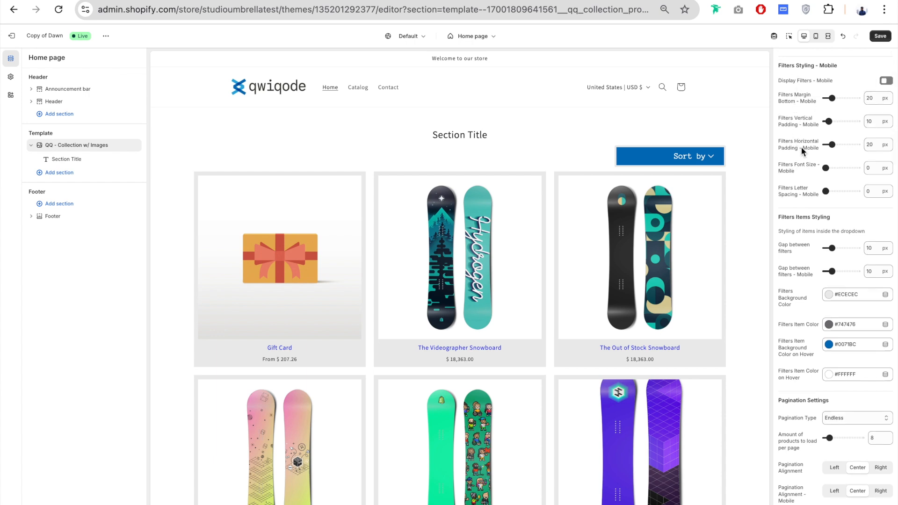
pyautogui.scroll(-1, 801, 147)
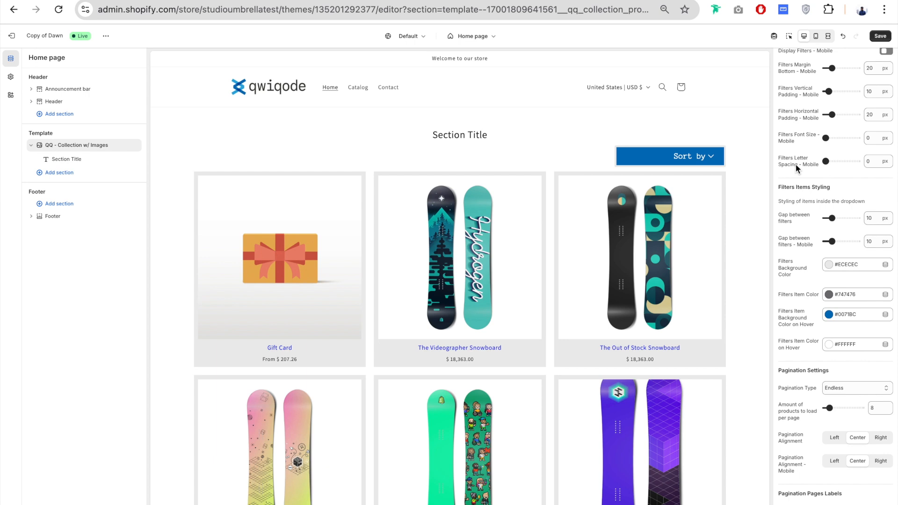
pyautogui.scroll(-4, 795, 104)
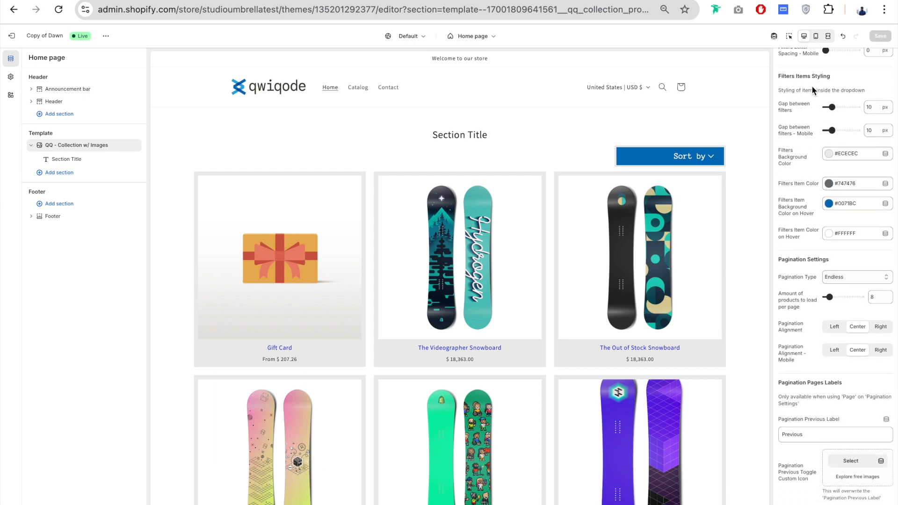
# Examine the items in the preview's Sort by dropdown alongside the gap between filters settings, then close the dropdown.
pyautogui.click(690, 156)
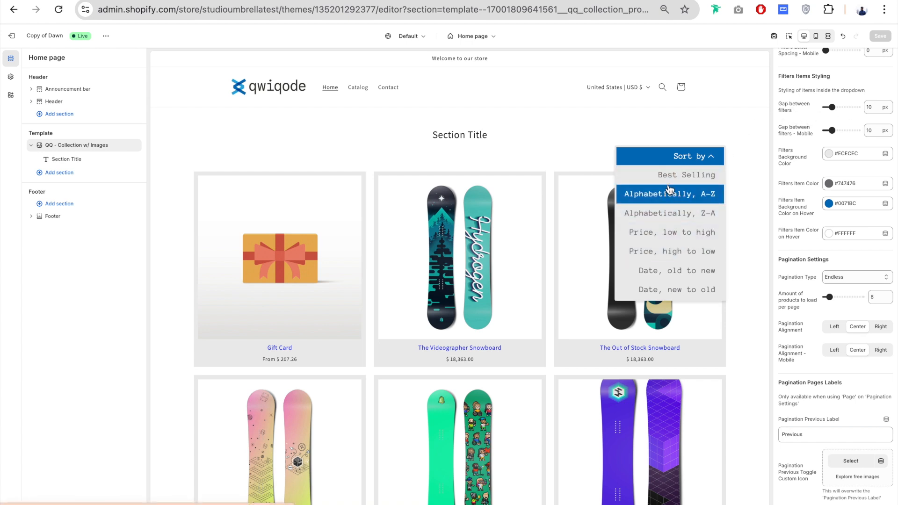
pyautogui.moveTo(831, 107); pyautogui.dragTo(841, 107)
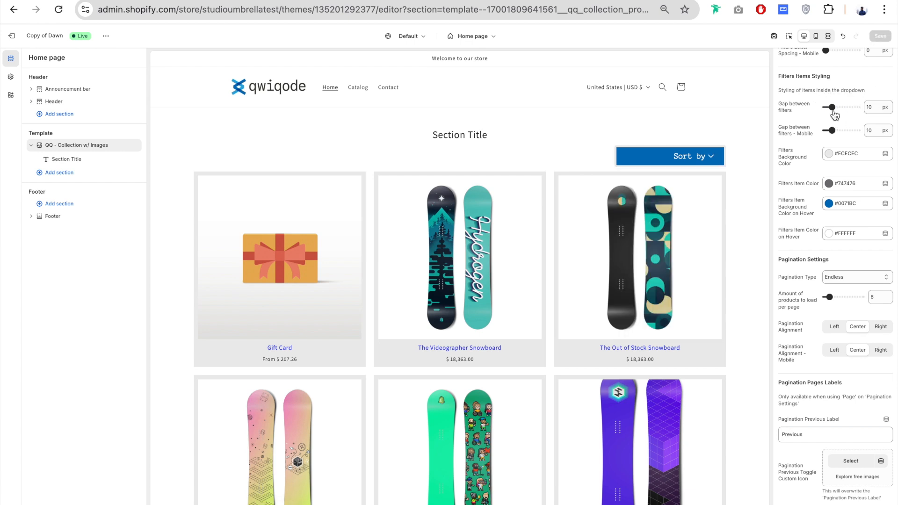
pyautogui.click(692, 156)
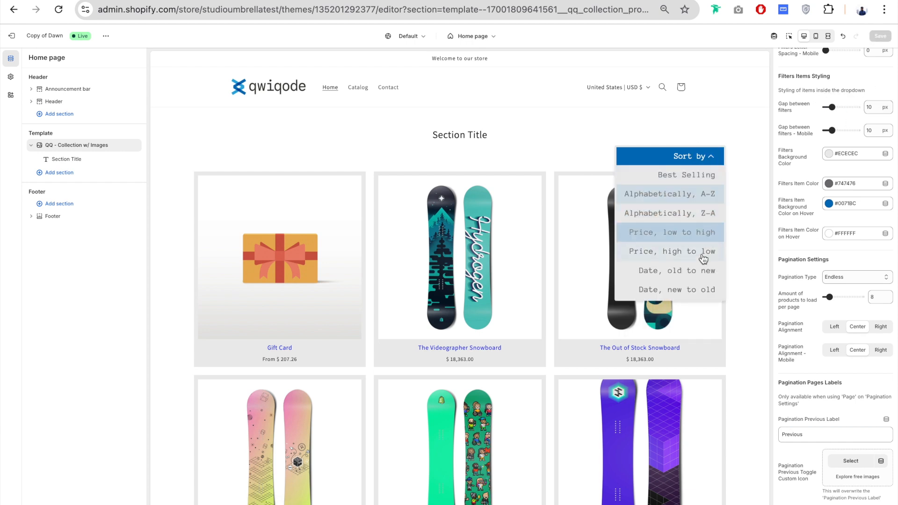
pyautogui.scroll(-1, 796, 122)
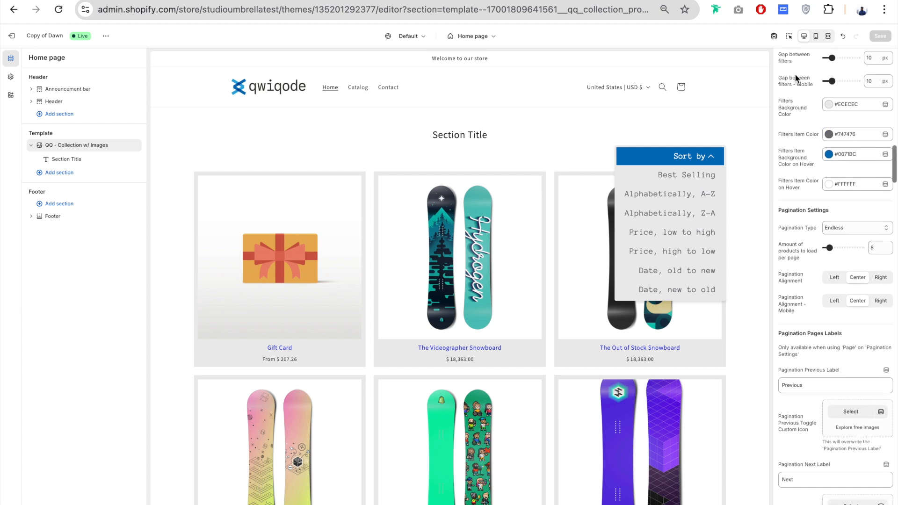
pyautogui.click(706, 154)
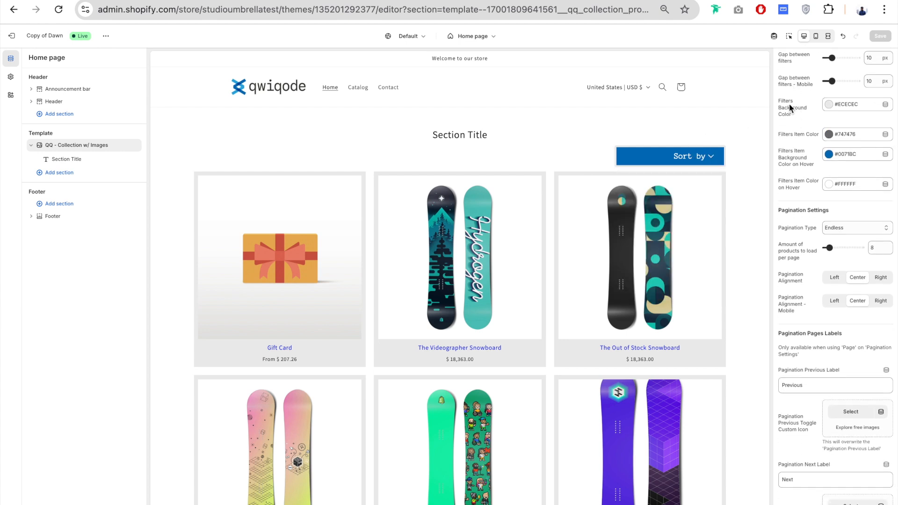
# Expand the preview's Sort by dropdown and set the Filters Background Color to #FFFFFF.
pyautogui.click(712, 156)
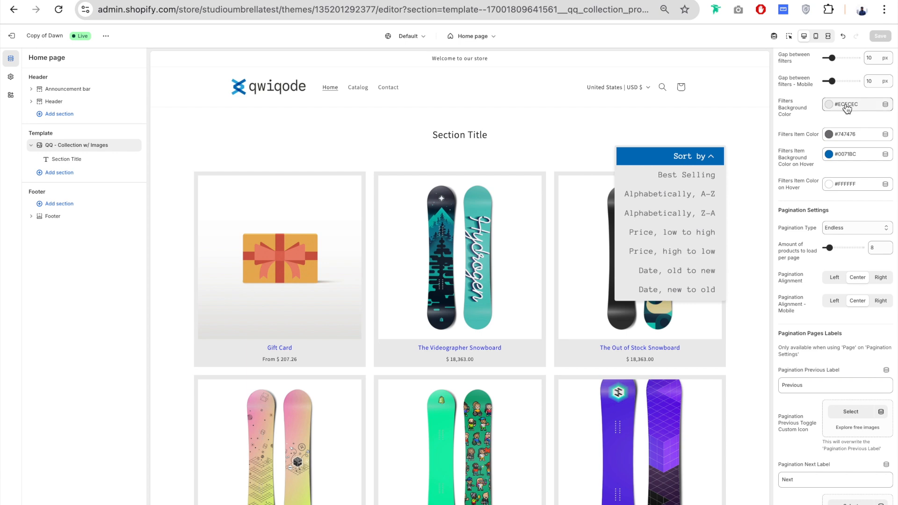
pyautogui.click(846, 107)
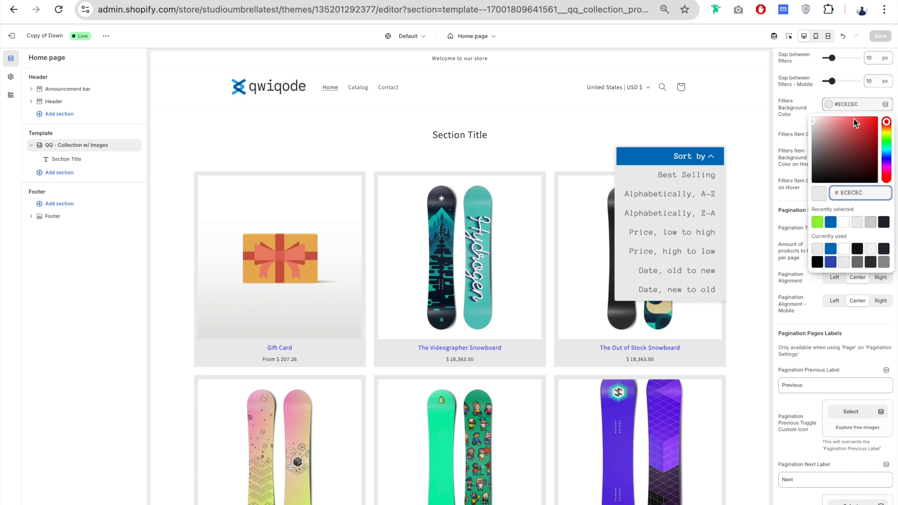
pyautogui.click(844, 246)
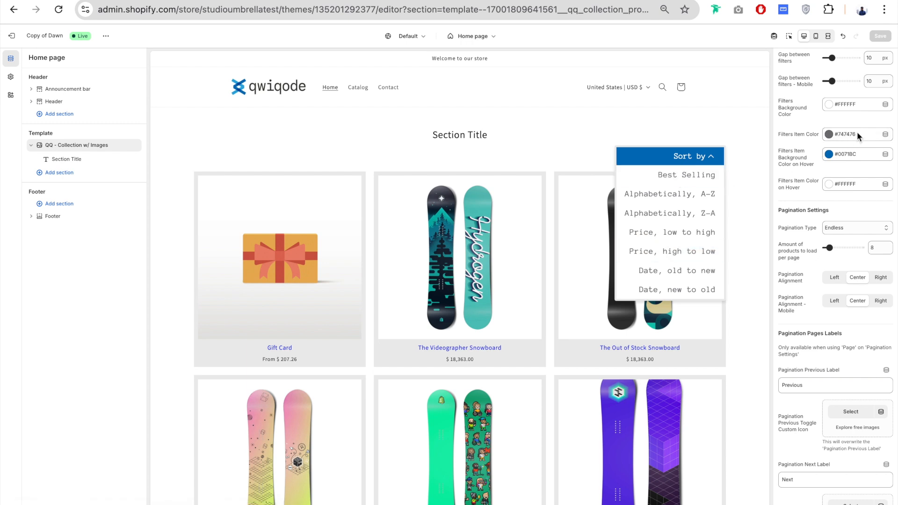
# Set the Filters Item Color to #242833.
pyautogui.click(850, 135)
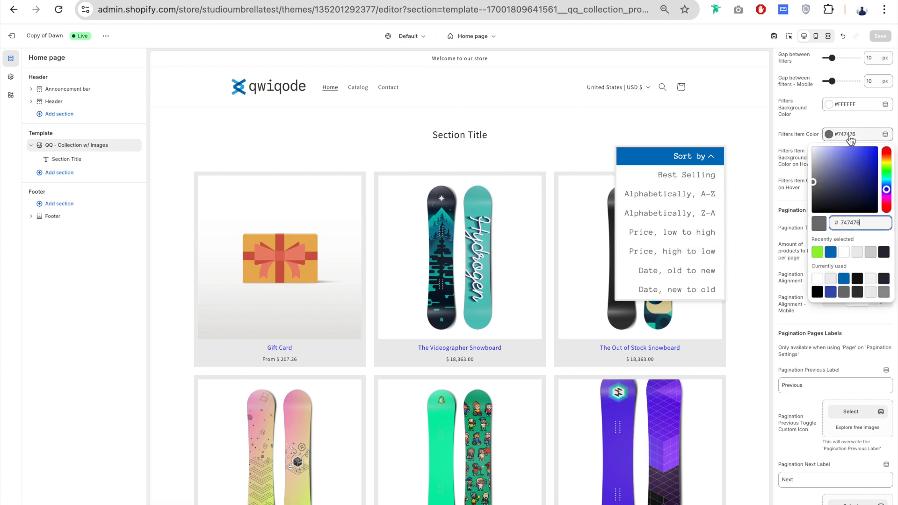
pyautogui.click(884, 252)
pyautogui.click(793, 119)
# Set the Filters Item Background Color on Hover to #242833 and check it in the preview's Sort by dropdown.
pyautogui.scroll(-2, 793, 119)
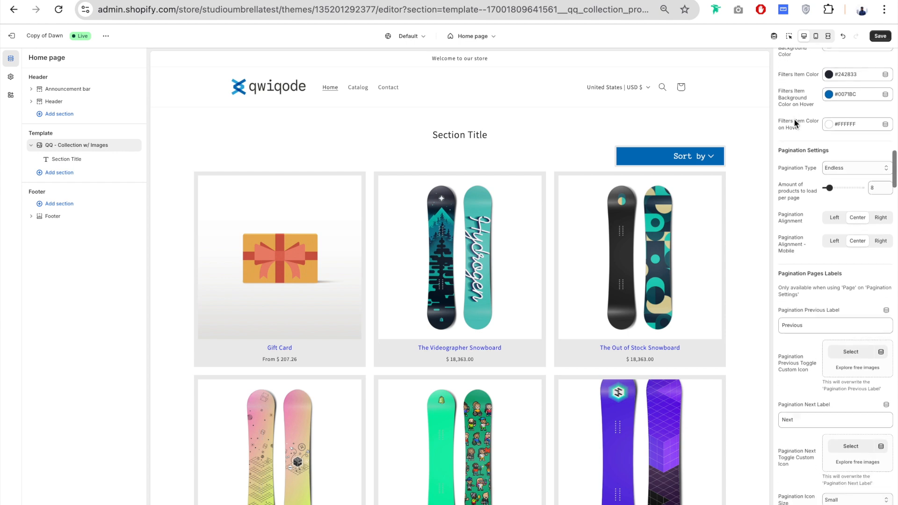
pyautogui.click(709, 156)
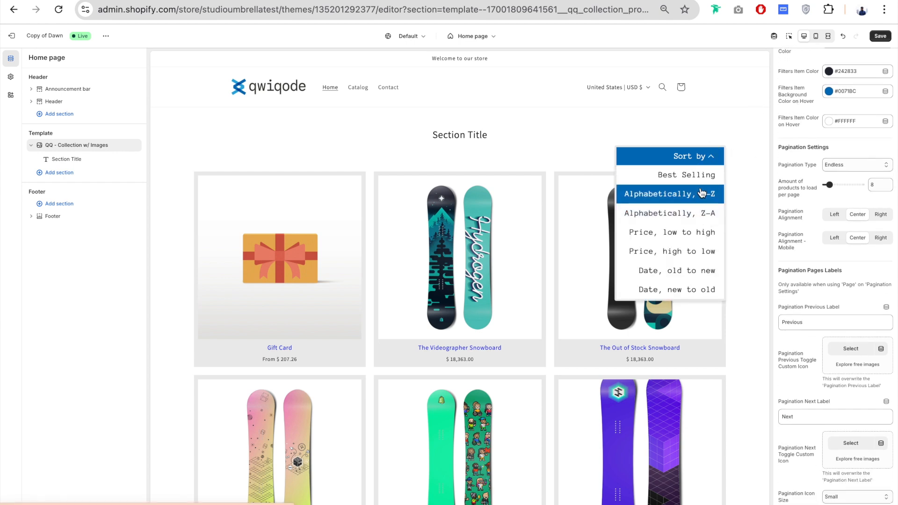
pyautogui.click(859, 93)
pyautogui.click(884, 209)
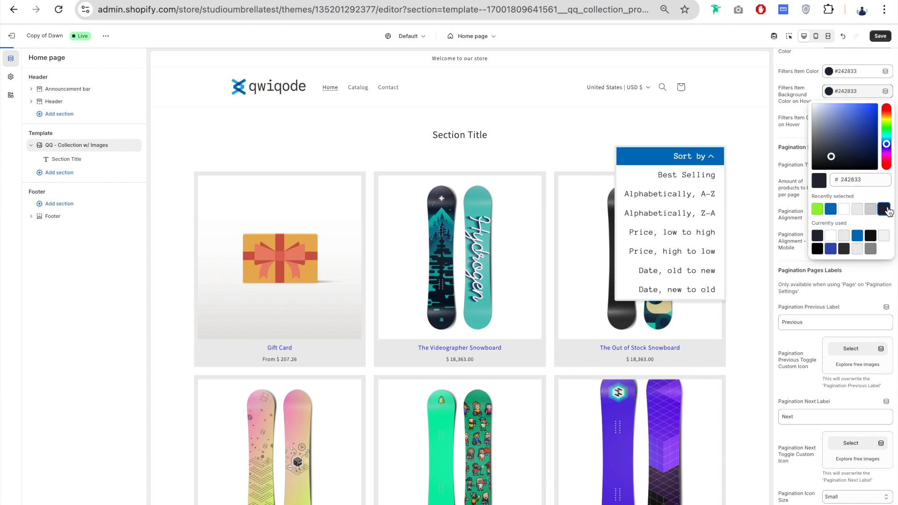
pyautogui.click(703, 156)
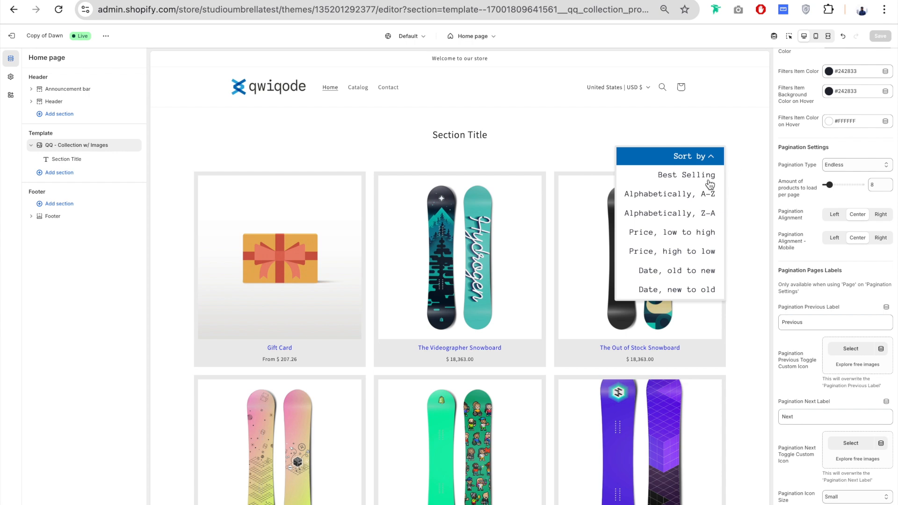
# Try #96F42E as the Filters Item Color on Hover, then undo the change.
pyautogui.click(847, 123)
pyautogui.click(817, 239)
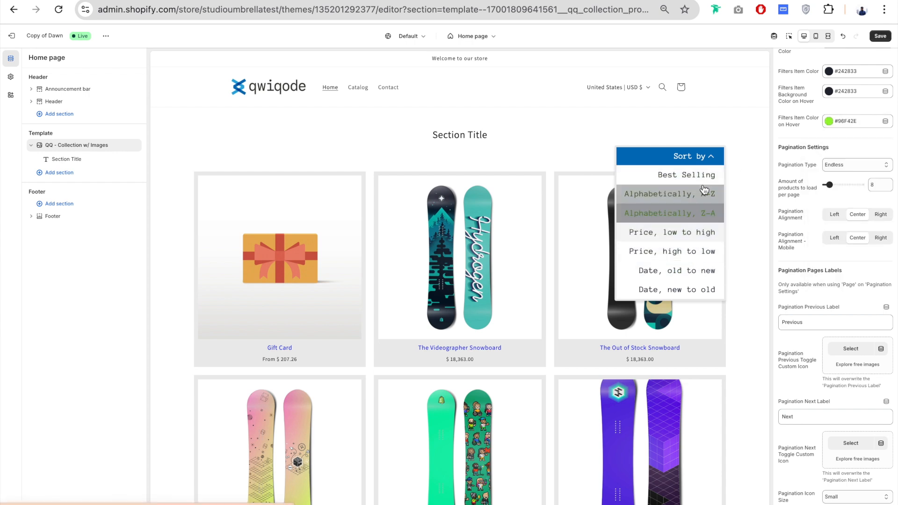
pyautogui.hotkey('ctrl', 'z')
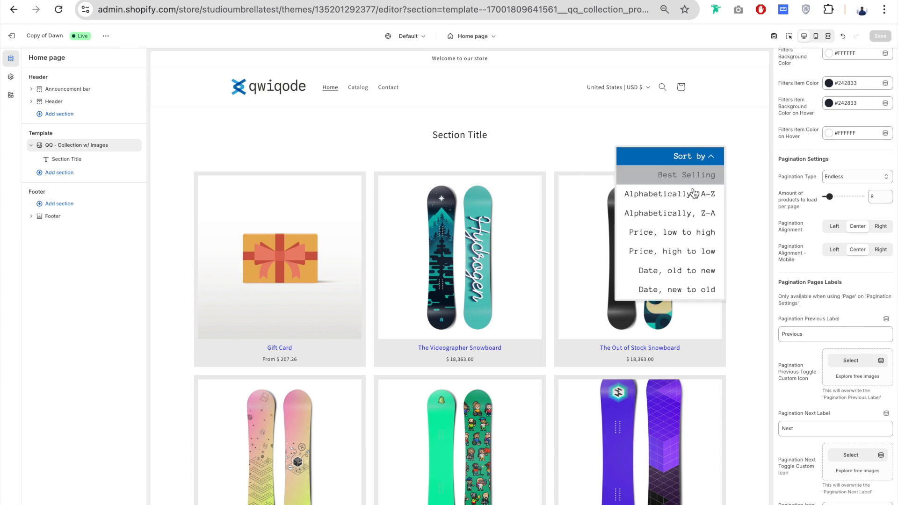
# Examine the Pagination Settings and how the preview's product grid loads with the Endless pagination type.
pyautogui.scroll(-1, 806, 86)
pyautogui.scroll(-2, 804, 85)
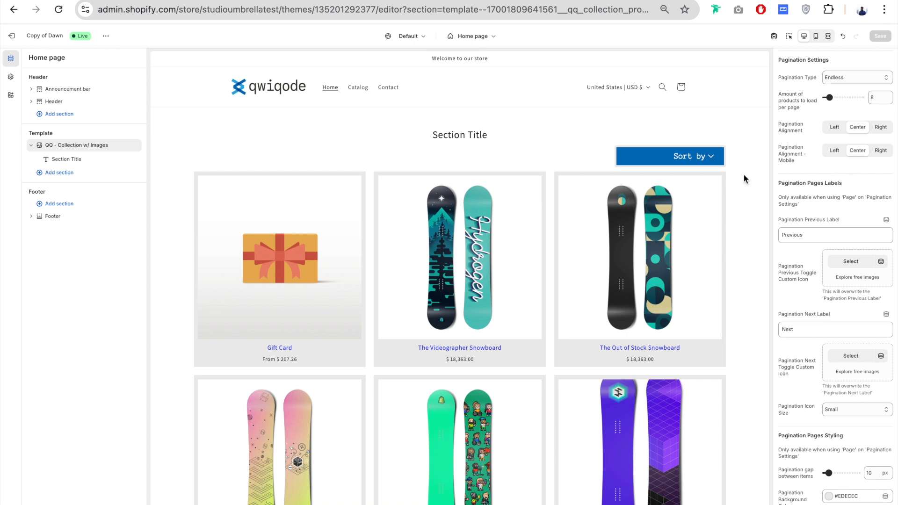
pyautogui.scroll(-7, 745, 179)
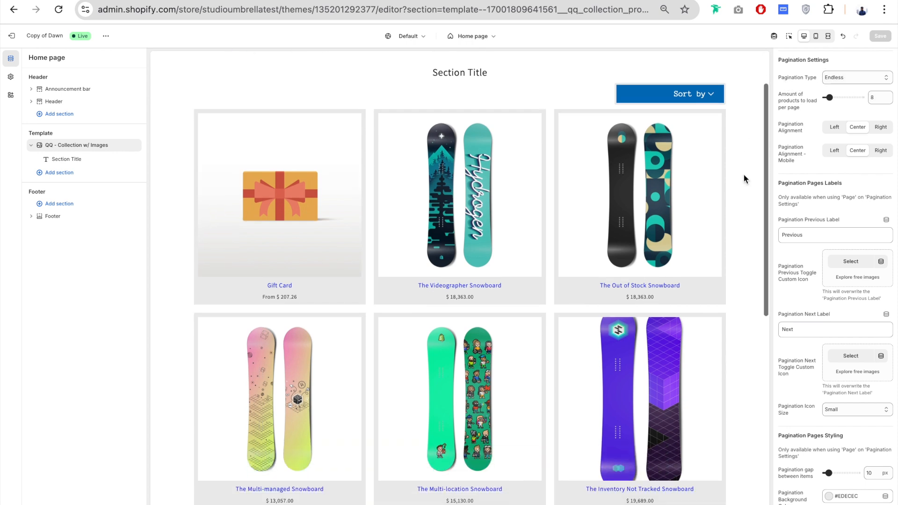
pyautogui.scroll(-7, 744, 178)
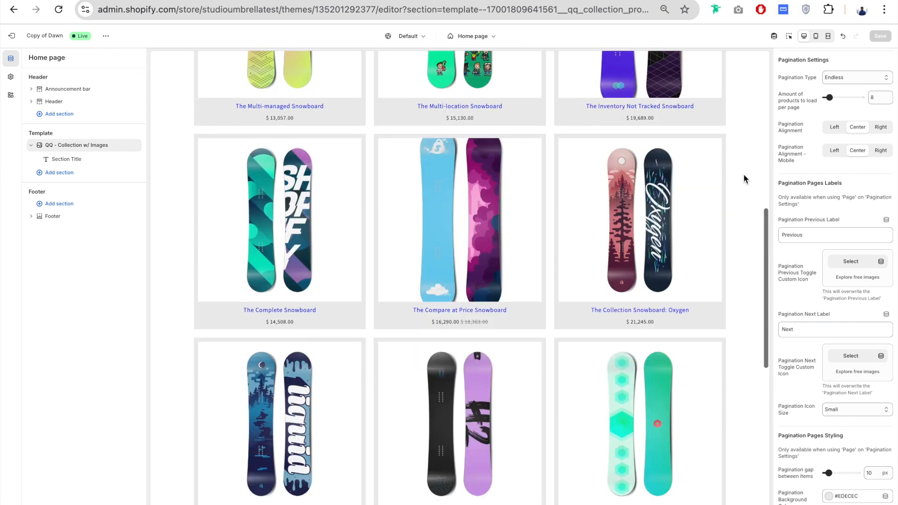
pyautogui.scroll(-2, 745, 179)
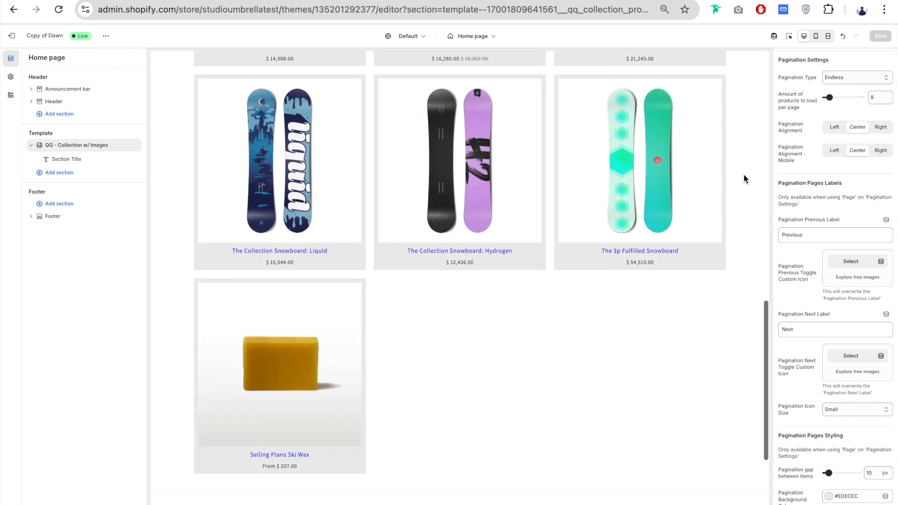
pyautogui.scroll(6, 723, 260)
pyautogui.scroll(9, 724, 262)
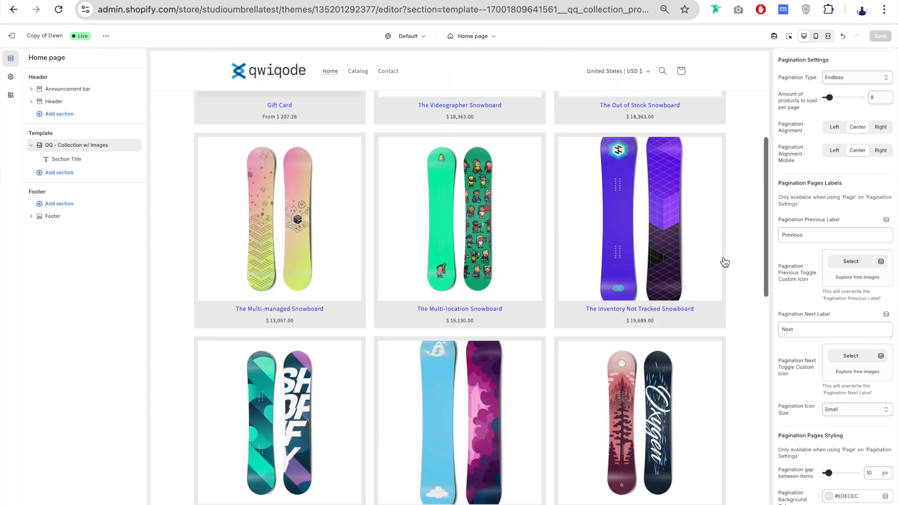
# Try the Pages pagination type and check the page links below the preview's product grid.
pyautogui.click(853, 78)
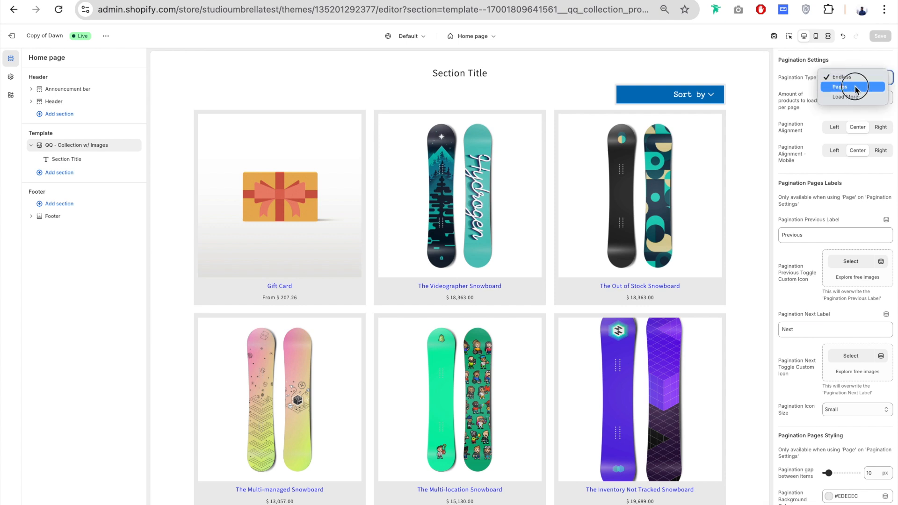
pyautogui.click(856, 88)
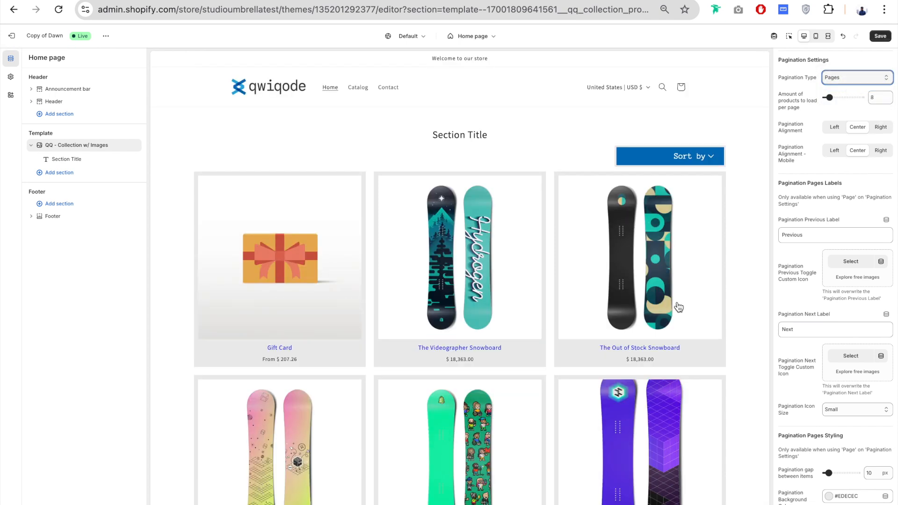
pyautogui.scroll(-9, 677, 303)
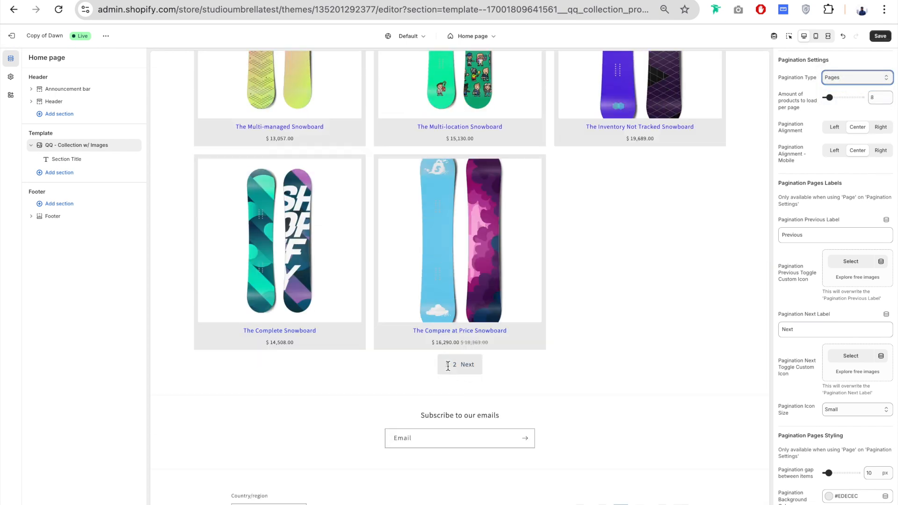
# Try the Load More pagination type and load the remaining products in the preview.
pyautogui.click(844, 76)
pyautogui.click(846, 86)
pyautogui.scroll(-3, 671, 299)
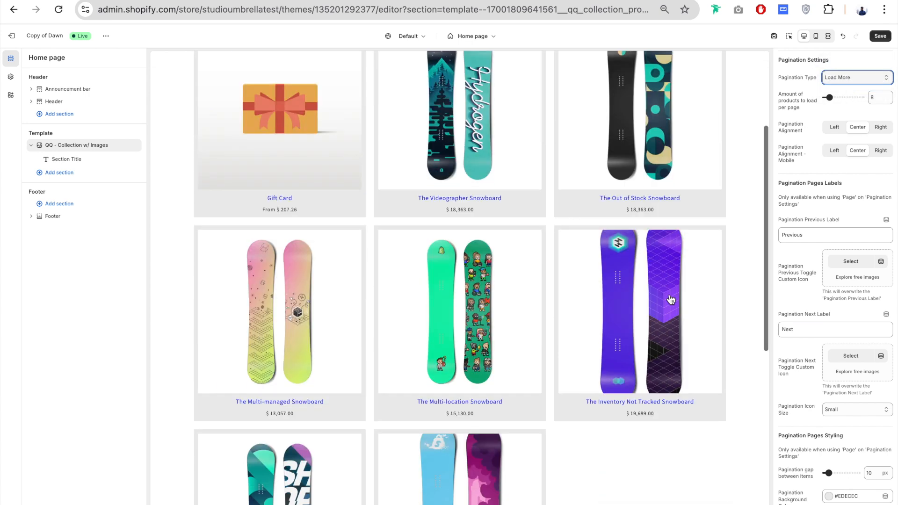
pyautogui.scroll(-7, 671, 300)
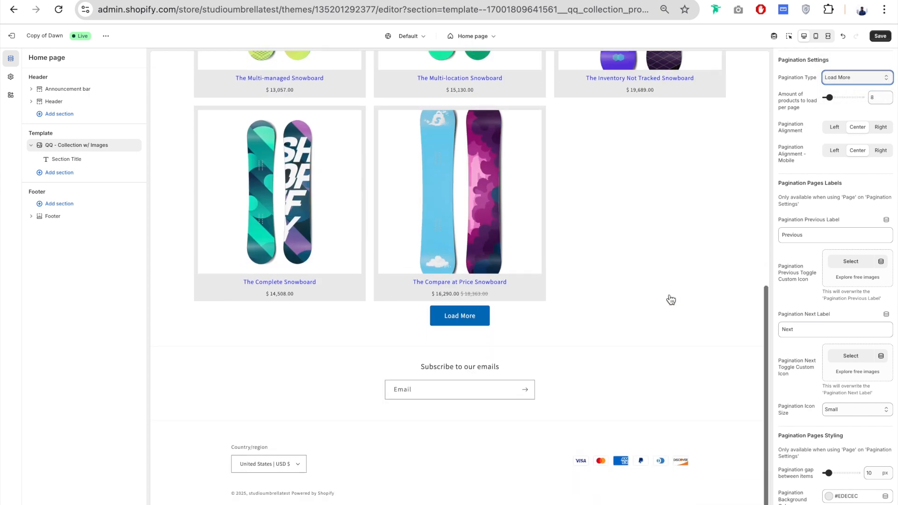
pyautogui.click(456, 319)
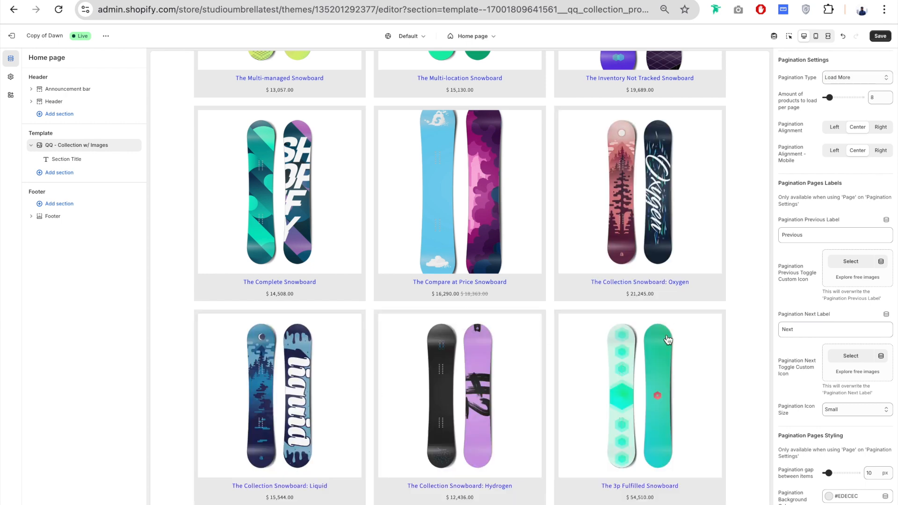
pyautogui.scroll(-3, 593, 266)
pyautogui.scroll(10, 593, 266)
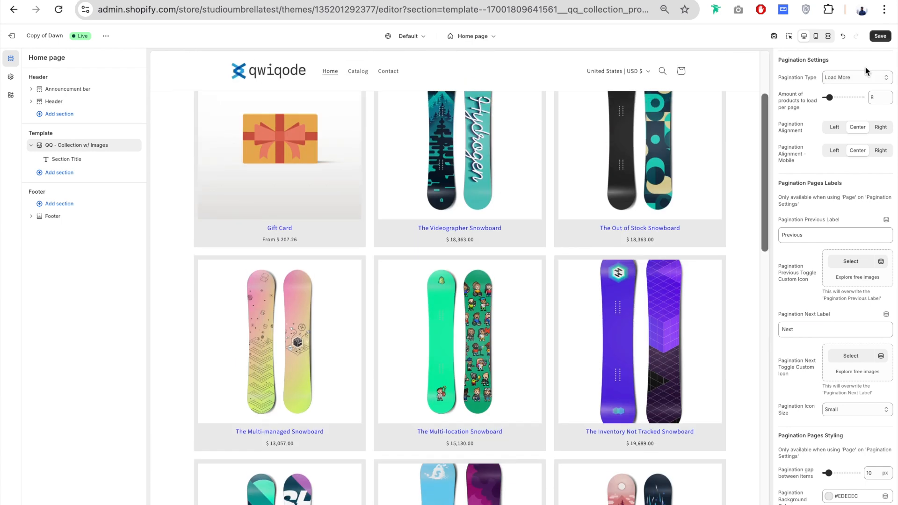
# Set the Pagination Type to Pages and check the page navigation below the product grid.
pyautogui.click(859, 76)
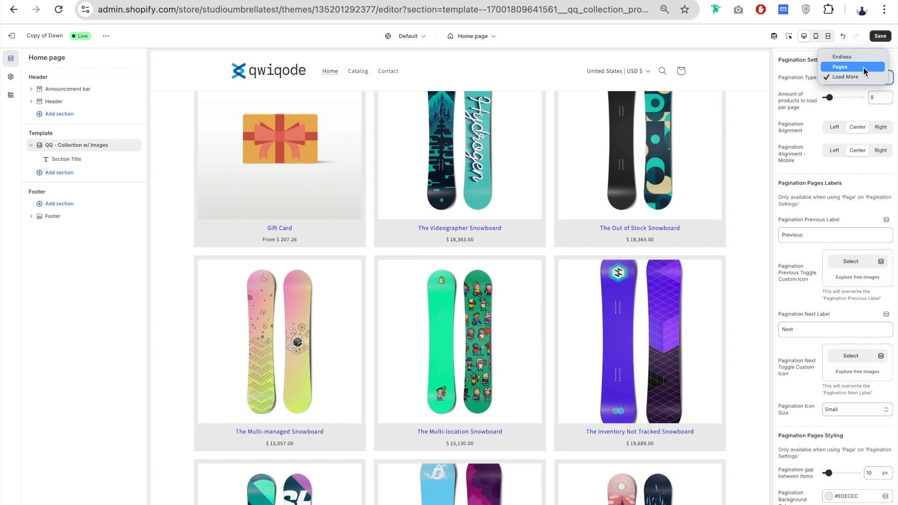
pyautogui.click(862, 67)
pyautogui.scroll(-9, 545, 396)
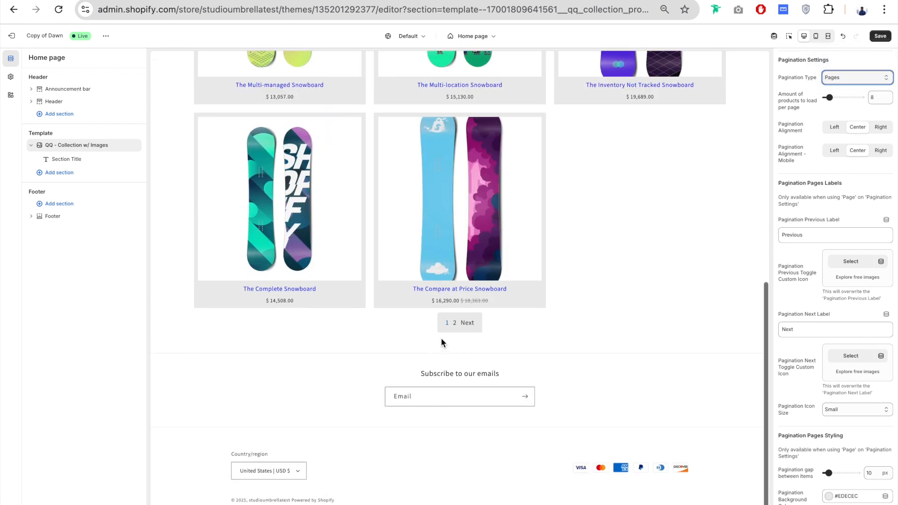
pyautogui.click(481, 323)
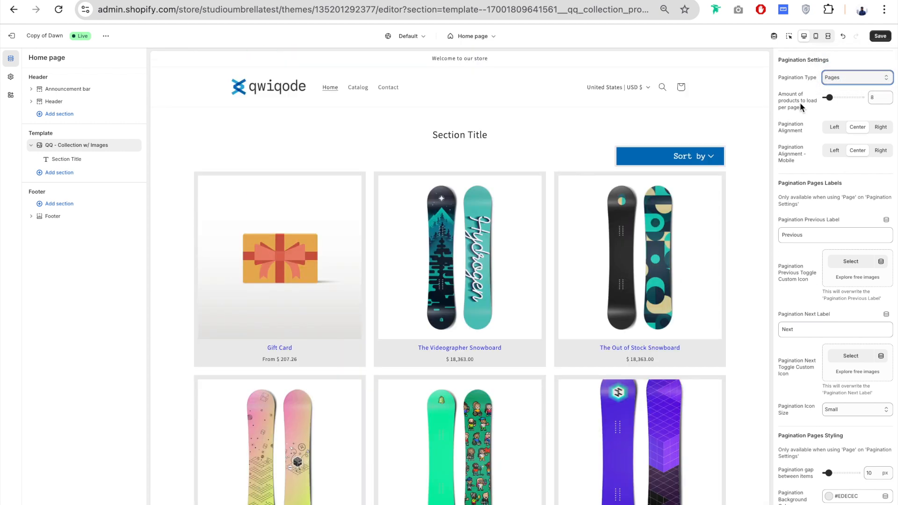
# Review the product grid in the preview and set the amount of products to load per page to 6.
pyautogui.scroll(-1, 799, 103)
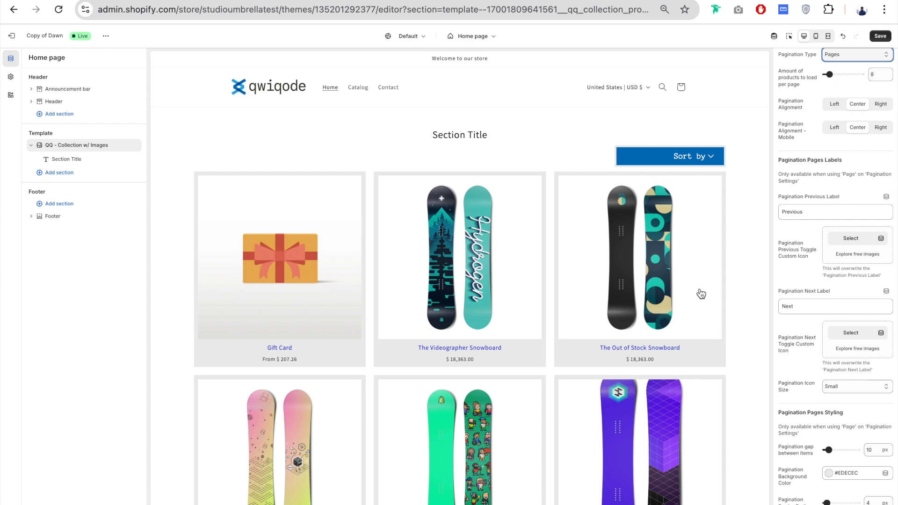
pyautogui.scroll(-5, 702, 281)
pyautogui.scroll(4, 700, 235)
pyautogui.scroll(-4, 555, 185)
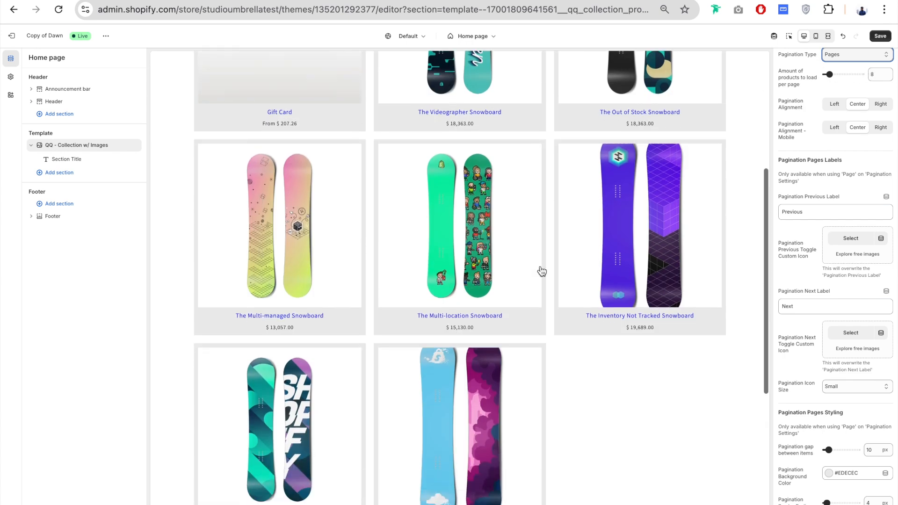
pyautogui.scroll(5, 541, 270)
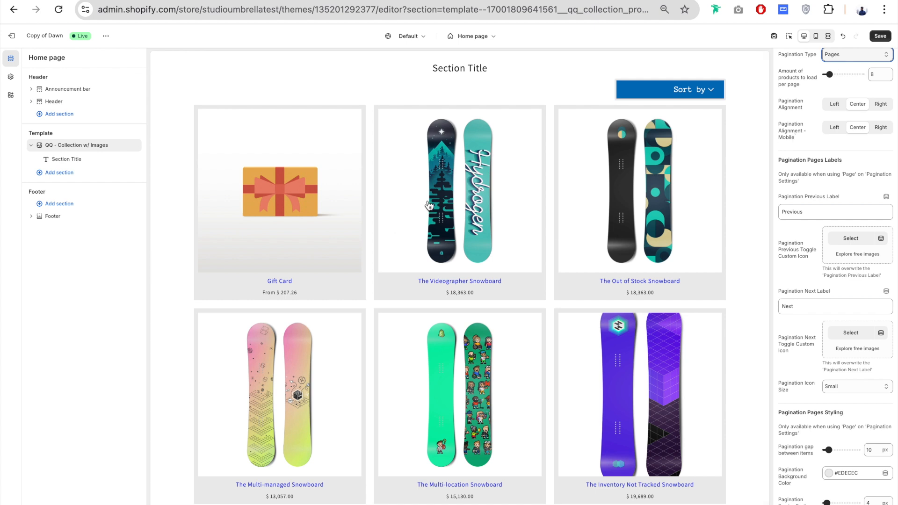
pyautogui.moveTo(829, 74); pyautogui.dragTo(827, 75)
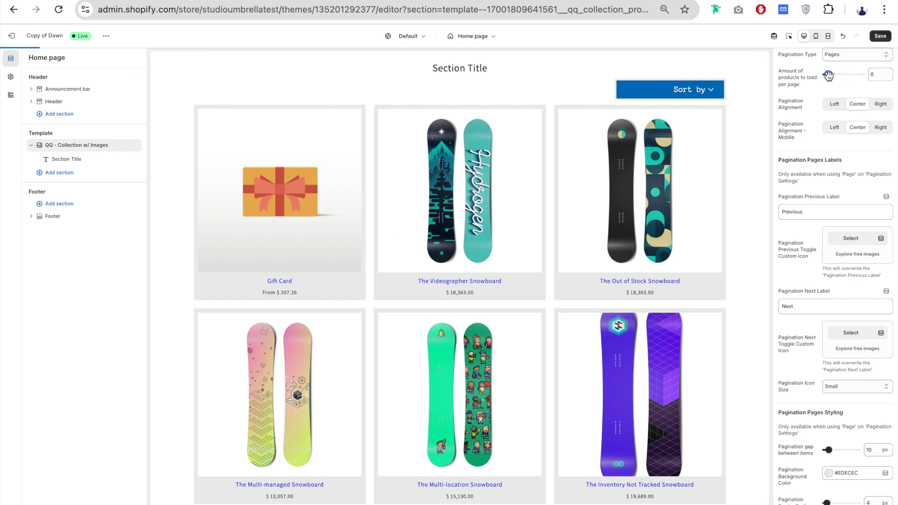
# Go through product pages 2 and 3 in the preview using the page links below the grid.
pyautogui.scroll(-4, 688, 310)
pyautogui.scroll(3, 687, 309)
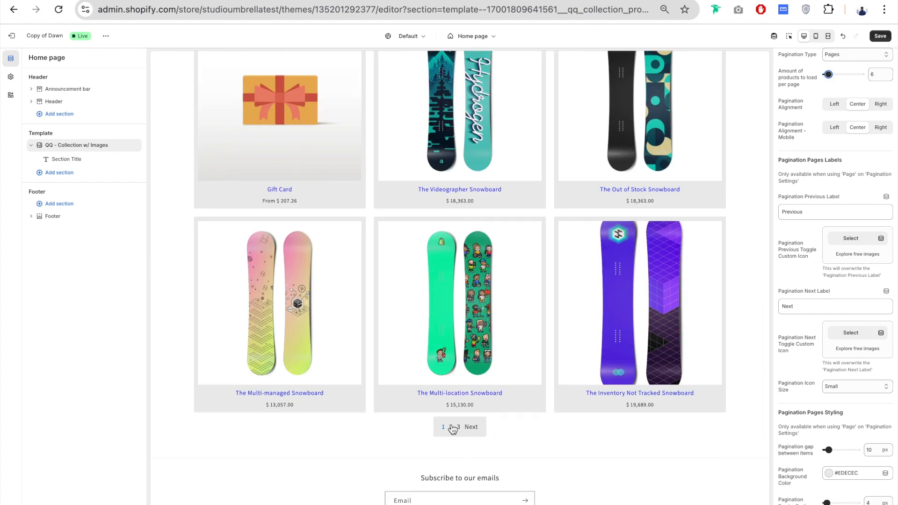
pyautogui.click(452, 428)
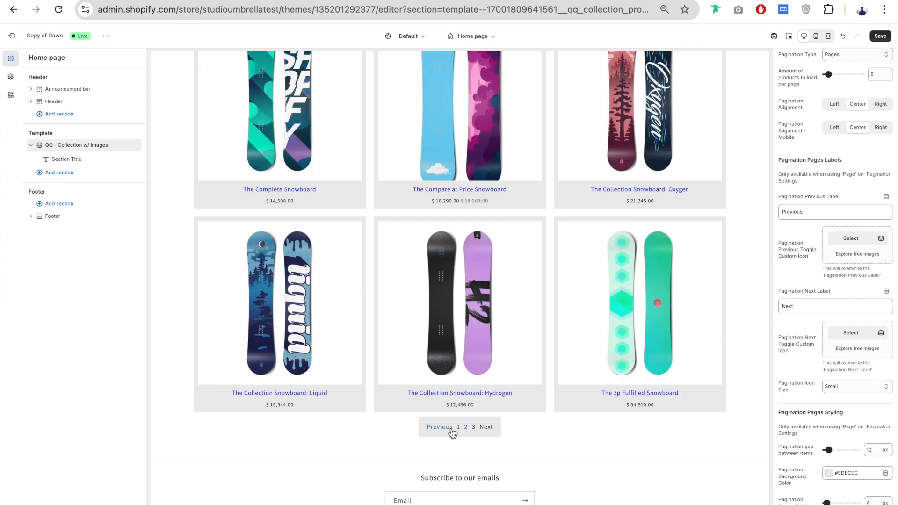
pyautogui.click(474, 428)
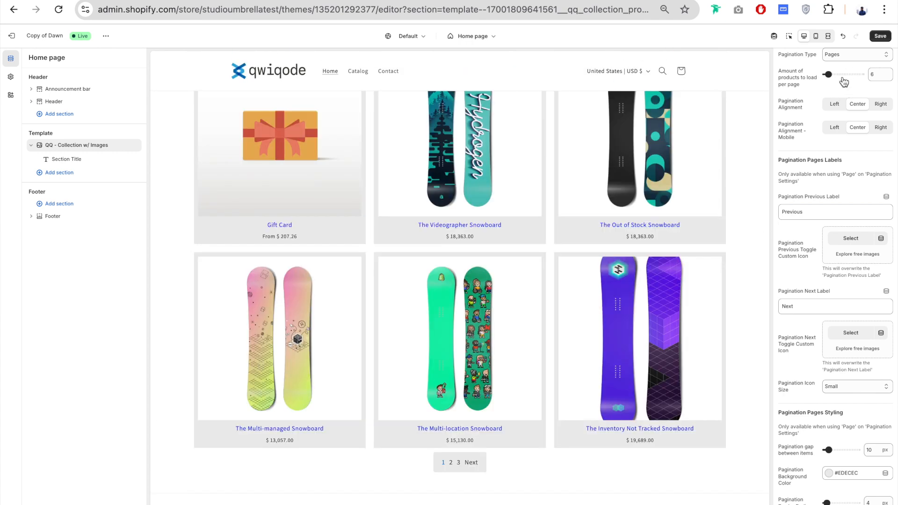
# Set the Pagination Alignment to Left and check the page links below the product grid.
pyautogui.scroll(-1, 798, 94)
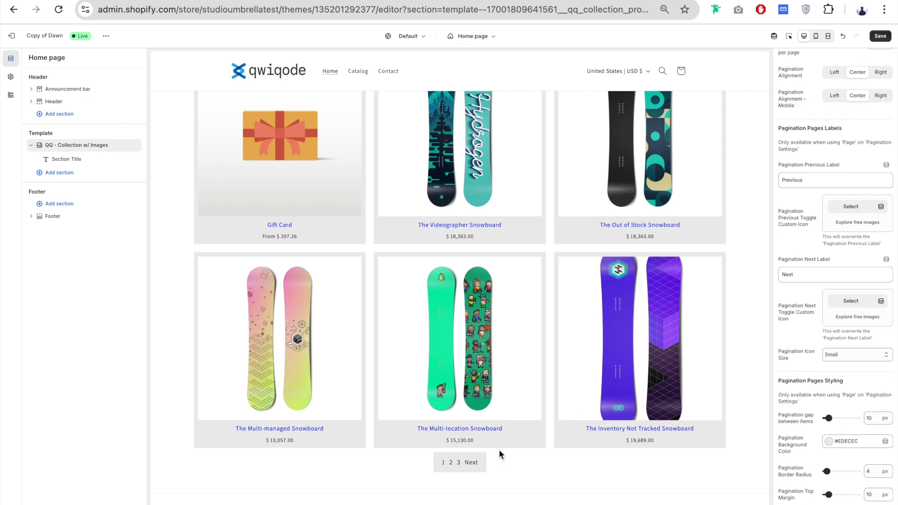
pyautogui.click(834, 72)
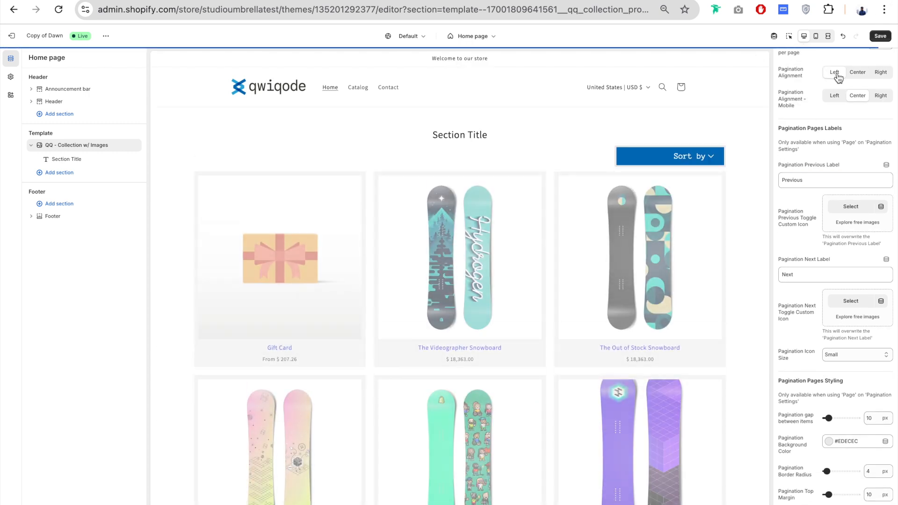
pyautogui.scroll(-5, 453, 317)
pyautogui.scroll(-1, 452, 317)
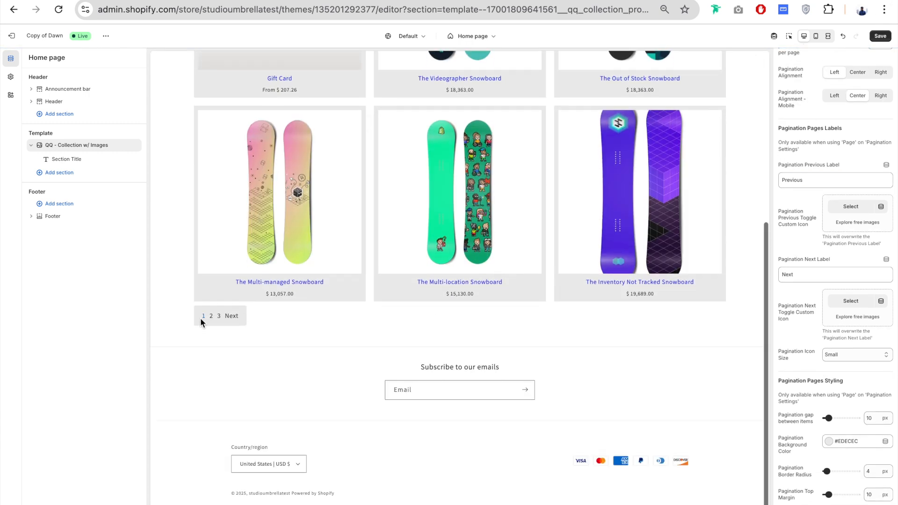
# Try the Right Pagination Alignment, set it to Center, and check the page links below the product grid.
pyautogui.click(882, 73)
pyautogui.click(857, 72)
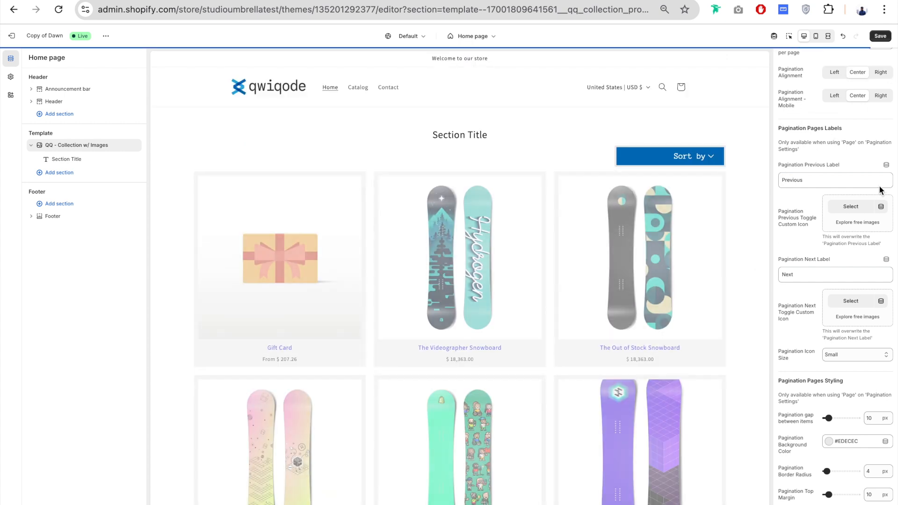
pyautogui.scroll(-5, 551, 335)
pyautogui.scroll(-3, 801, 143)
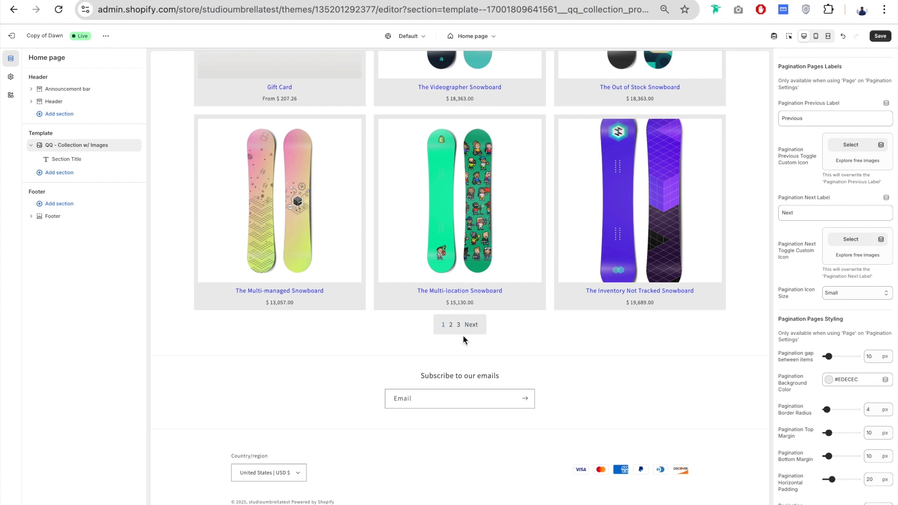
pyautogui.scroll(5, 636, 327)
pyautogui.scroll(-7, 636, 327)
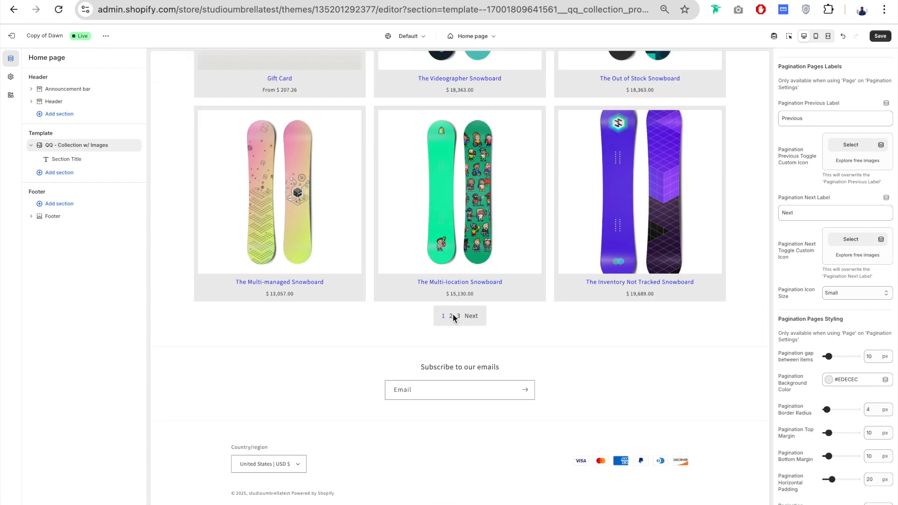
pyautogui.scroll(3, 568, 311)
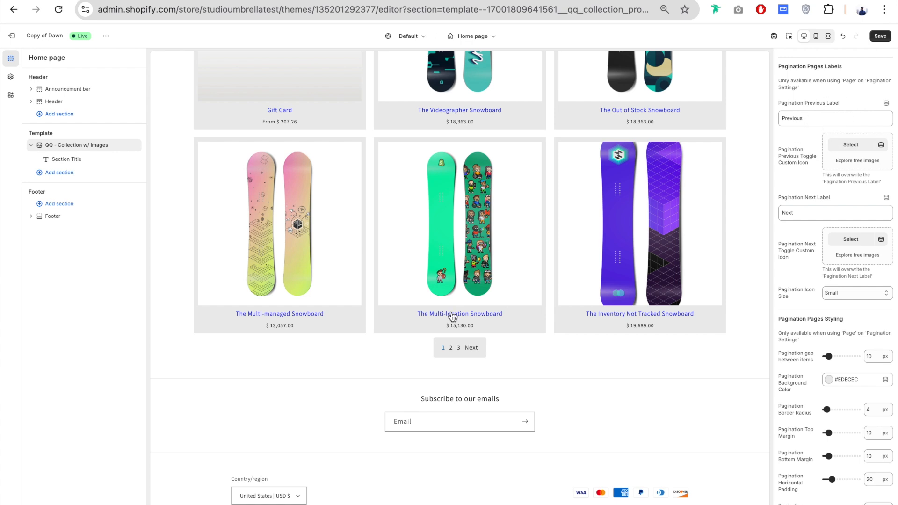
# Change the Pagination Previous Label to "Previous Products" and check it on product page 2 in the preview.
pyautogui.click(451, 348)
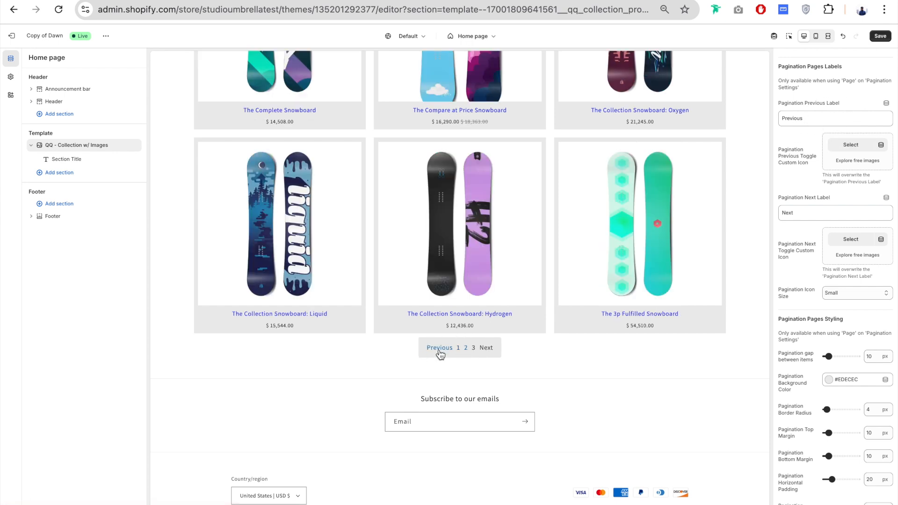
pyautogui.doubleClick(813, 118)
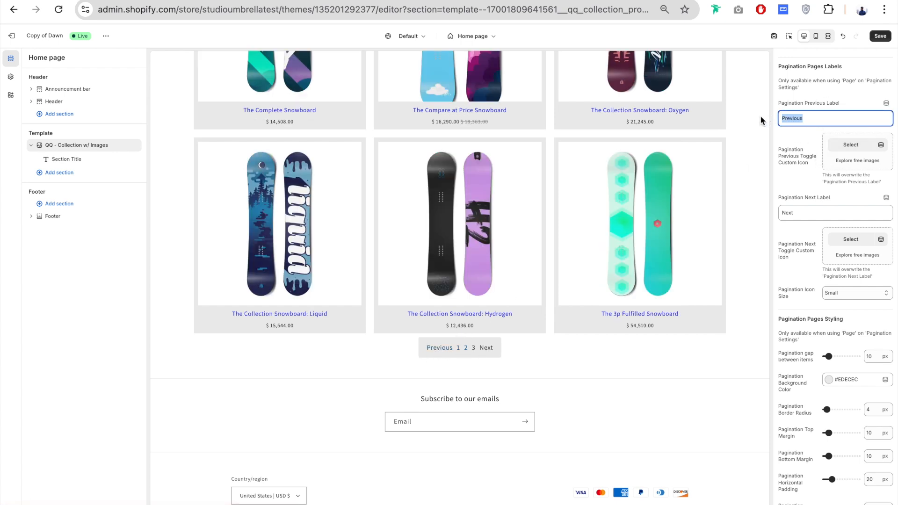
pyautogui.press('End')
pyautogui.write('Products')
pyautogui.click(452, 317)
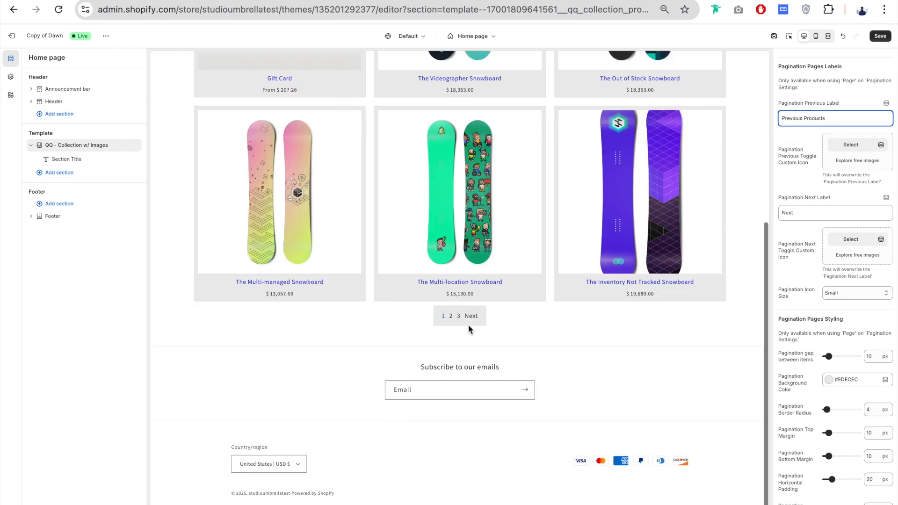
pyautogui.scroll(2, 514, 315)
pyautogui.scroll(-1, 571, 304)
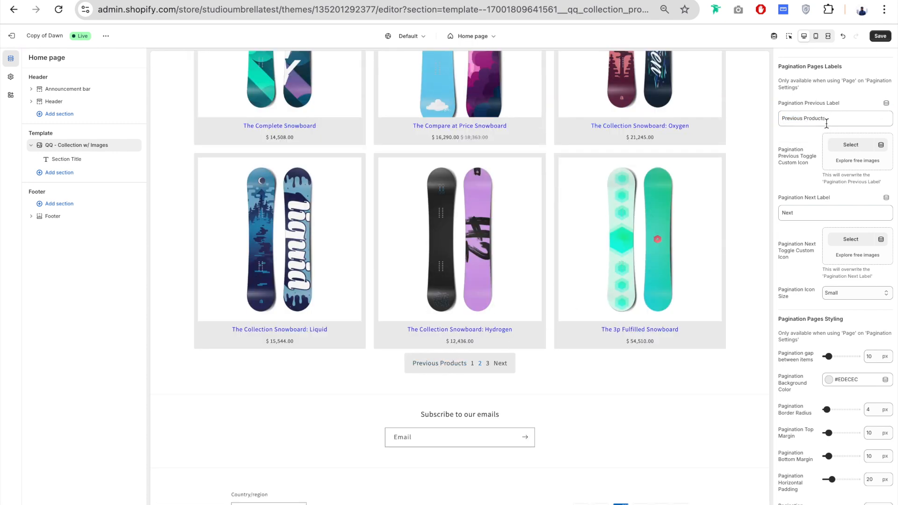
# Restore the Pagination Previous Label to "Previous".
pyautogui.doubleClick(802, 117)
pyautogui.press('BackSpace')
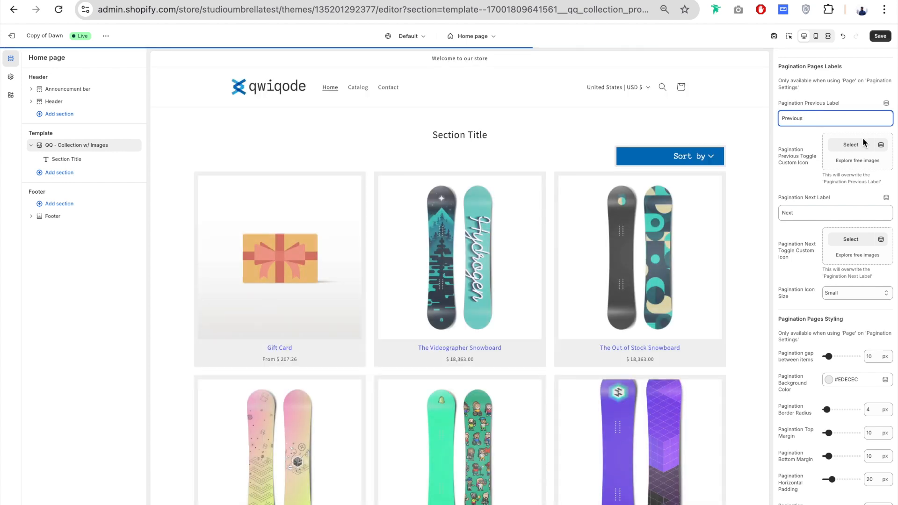
pyautogui.scroll(-1, 800, 174)
pyautogui.scroll(-1, 800, 174)
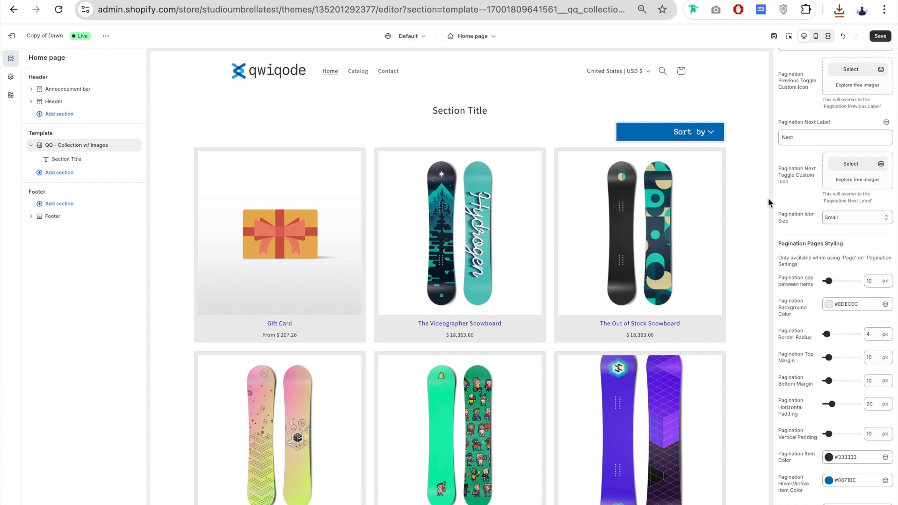
# Choose the previous PNG as the Pagination Previous Toggle Custom Icon and check it on product page 2 in the preview.
pyautogui.scroll(1, 818, 83)
pyautogui.moveTo(816, 74); pyautogui.dragTo(773, 68)
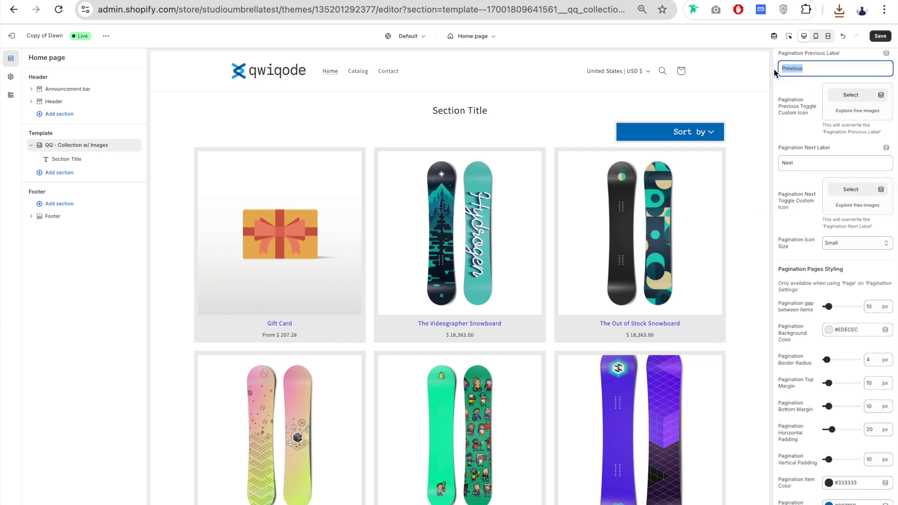
pyautogui.click(855, 101)
pyautogui.click(351, 243)
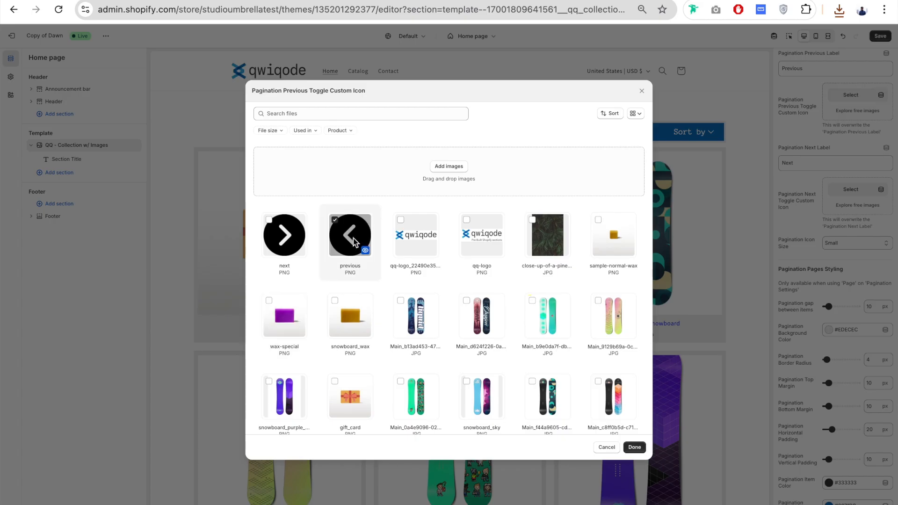
pyautogui.click(634, 447)
pyautogui.scroll(-5, 463, 362)
pyautogui.click(450, 317)
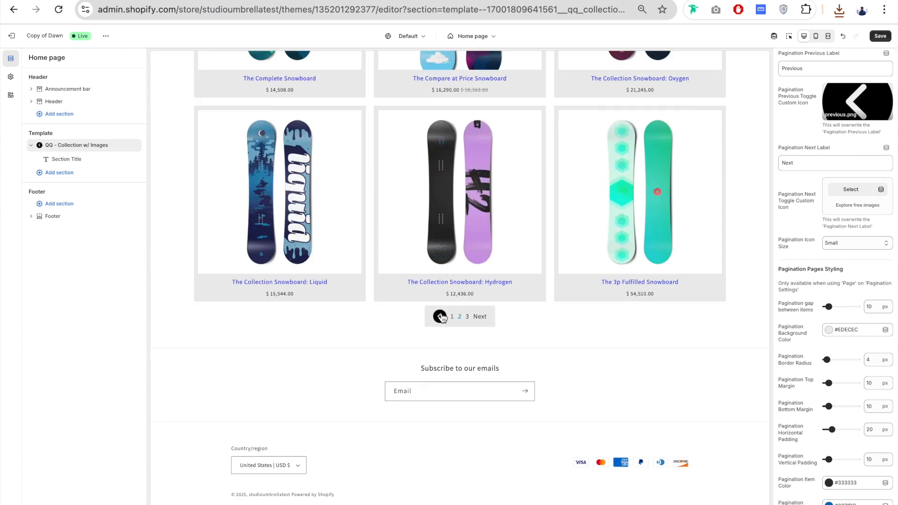
pyautogui.scroll(1, 797, 205)
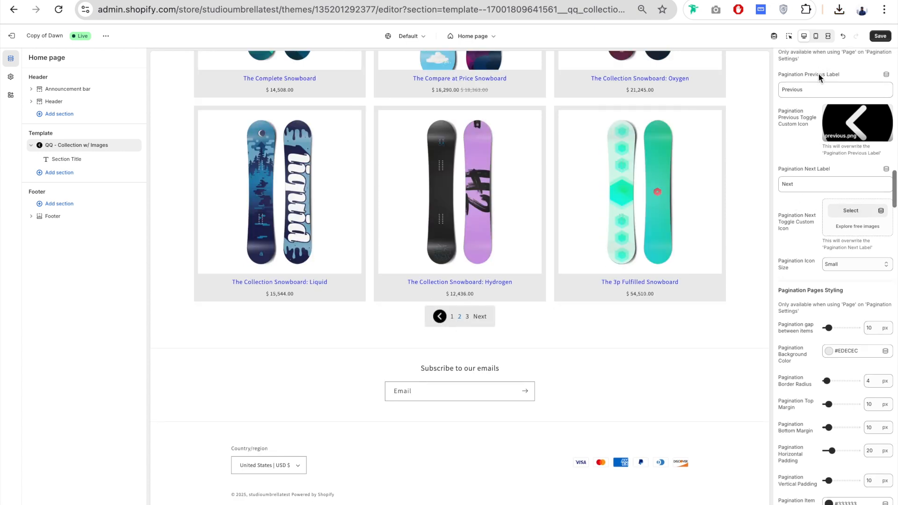
# Choose the next PNG from the image library as the Pagination Next Toggle Custom Icon.
pyautogui.scroll(-2, 800, 138)
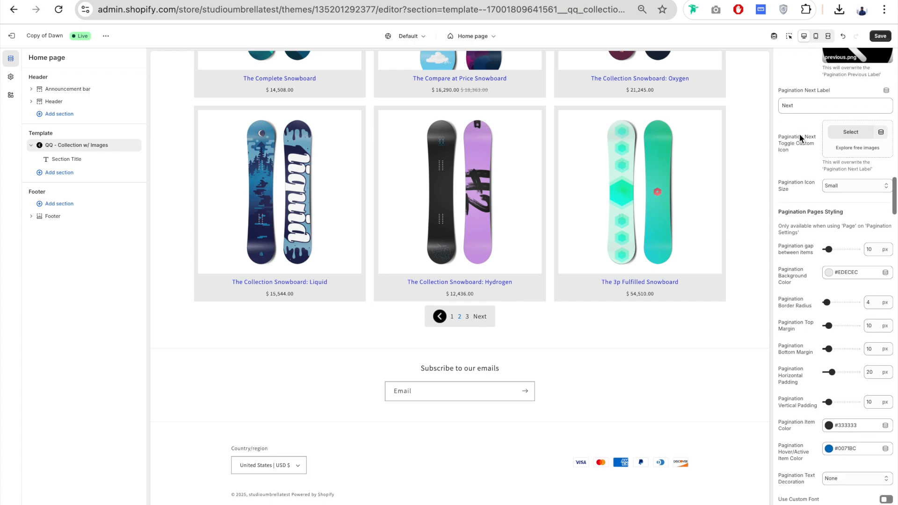
pyautogui.click(855, 130)
pyautogui.click(285, 239)
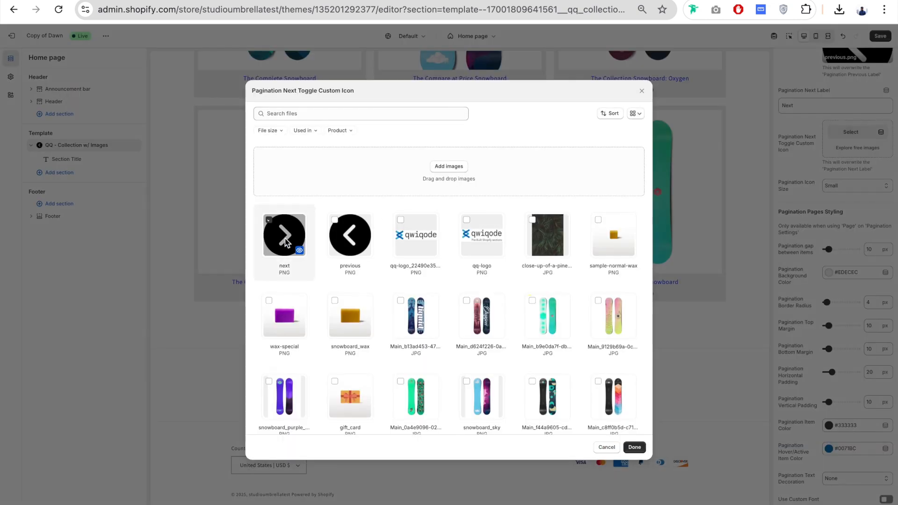
pyautogui.click(634, 447)
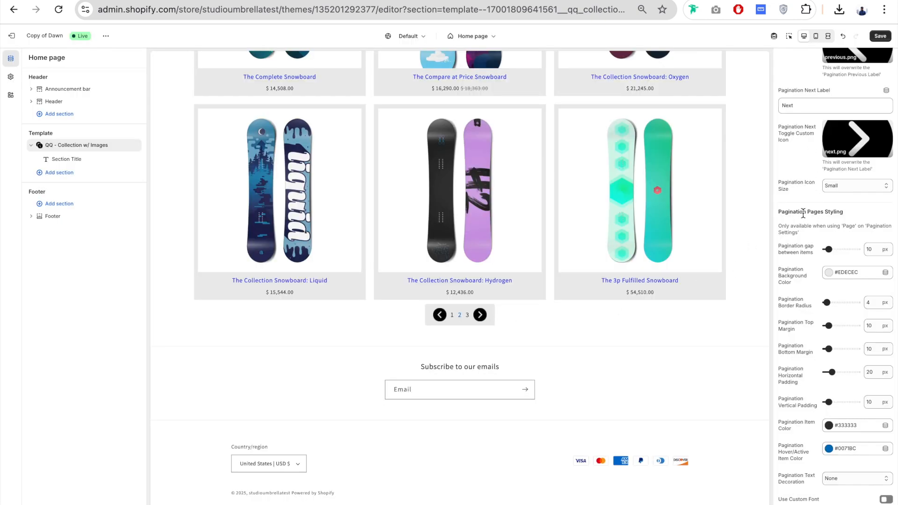
# Remove the custom icons from both the next and previous pagination toggles.
pyautogui.click(859, 144)
pyautogui.click(816, 210)
pyautogui.scroll(3, 837, 164)
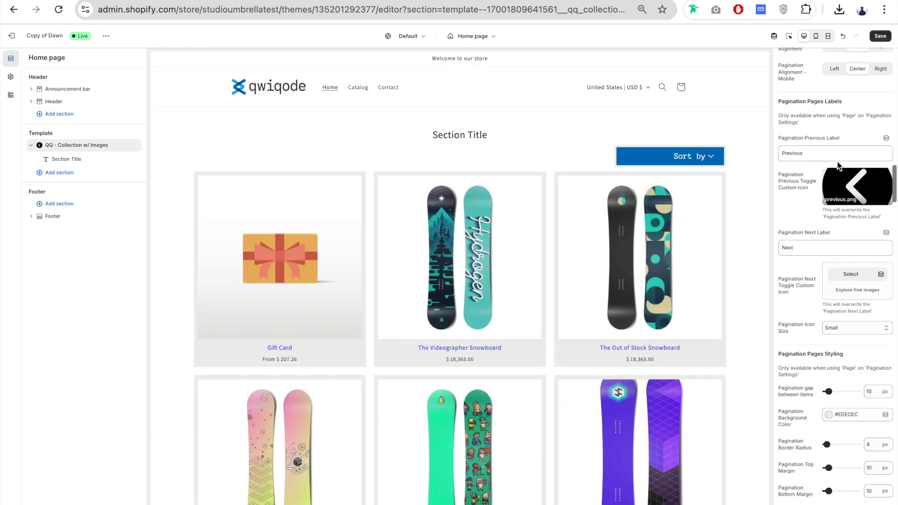
pyautogui.click(855, 187)
pyautogui.click(823, 272)
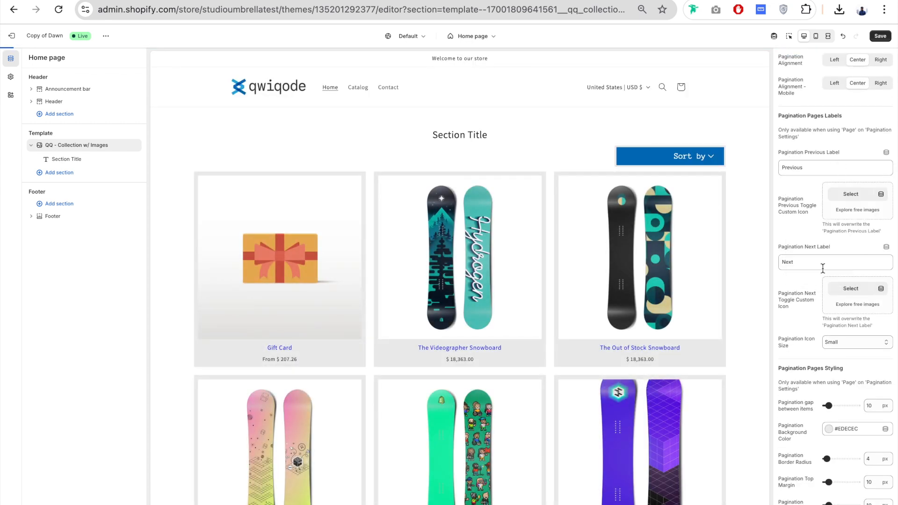
# Assign next.png as the Pagination Next Toggle Custom Icon again and set the Pagination Icon Size to Extra Large.
pyautogui.scroll(-4, 801, 217)
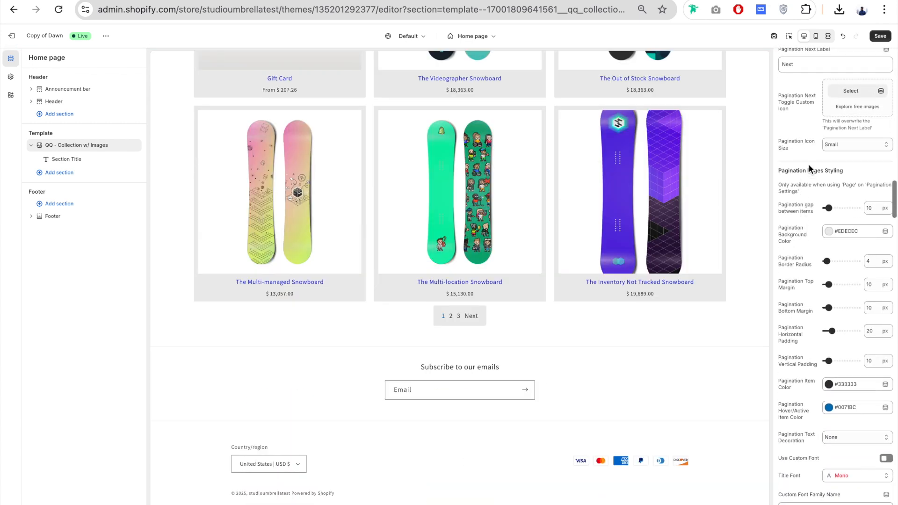
pyautogui.click(851, 91)
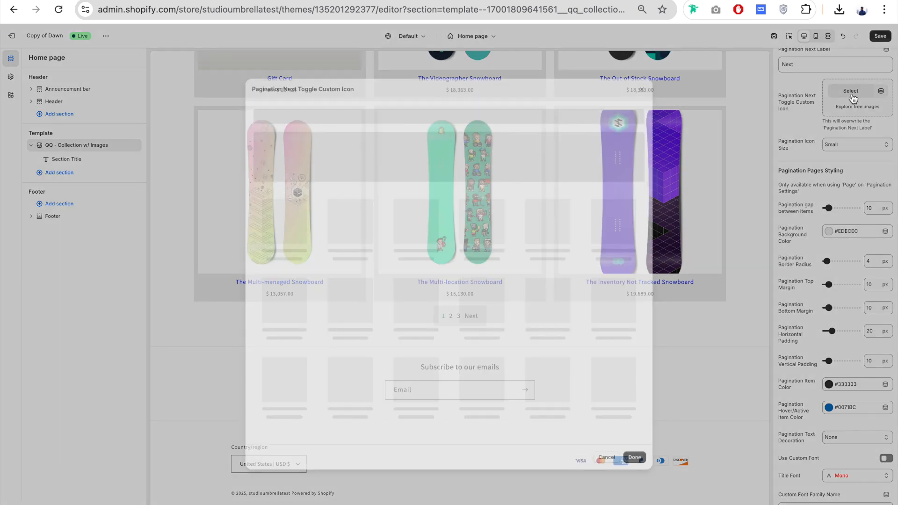
pyautogui.click(634, 447)
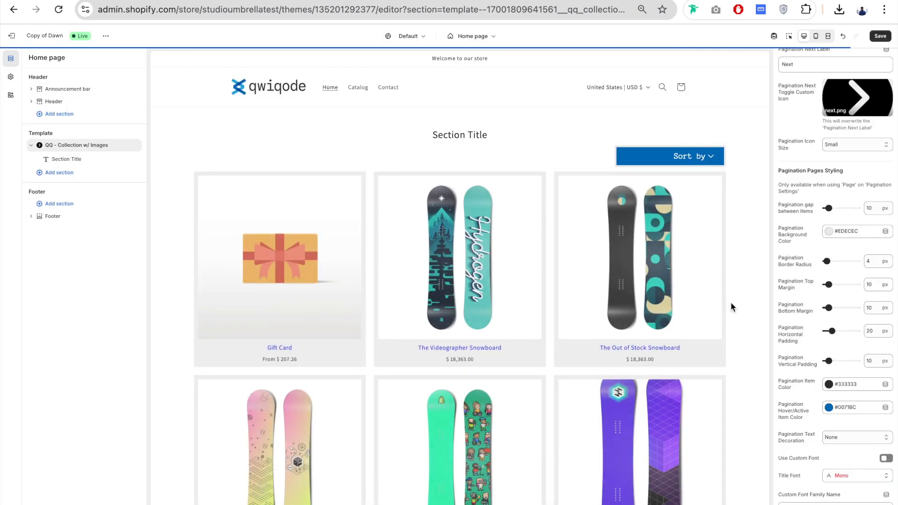
pyautogui.scroll(-5, 730, 302)
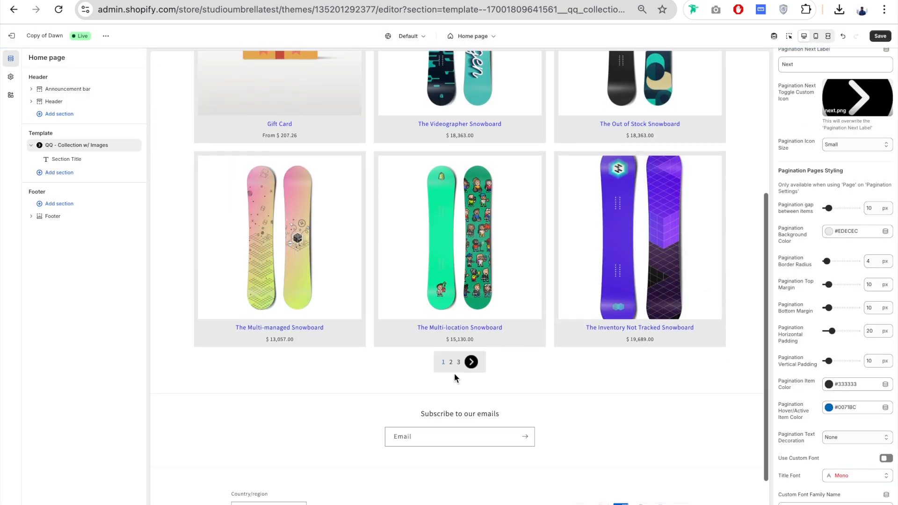
pyautogui.click(852, 145)
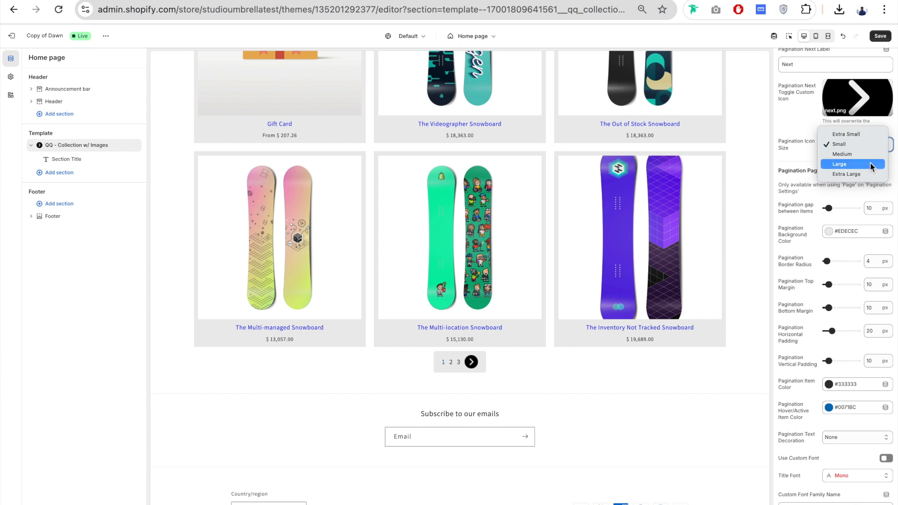
pyautogui.click(857, 174)
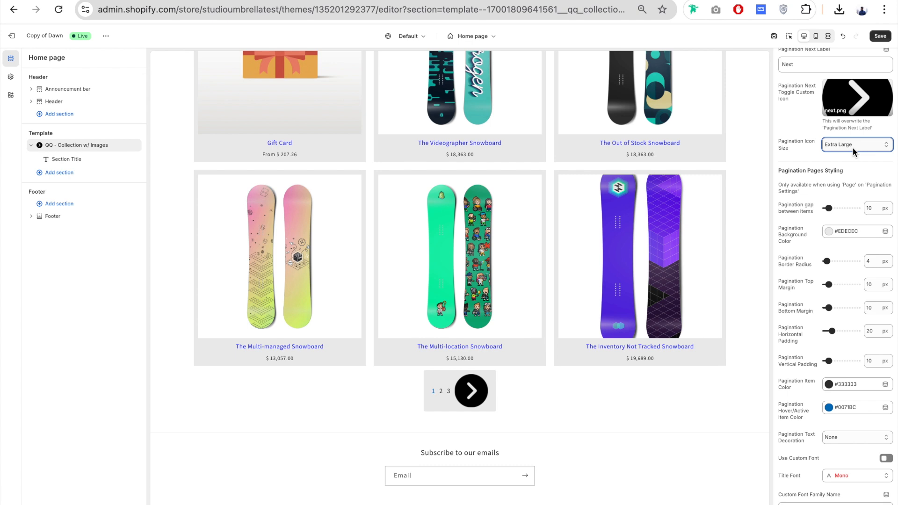
# Remove the Pagination Next Toggle Custom Icon, and set the pagination gap between items to 20 px after trying 52 px.
pyautogui.click(858, 99)
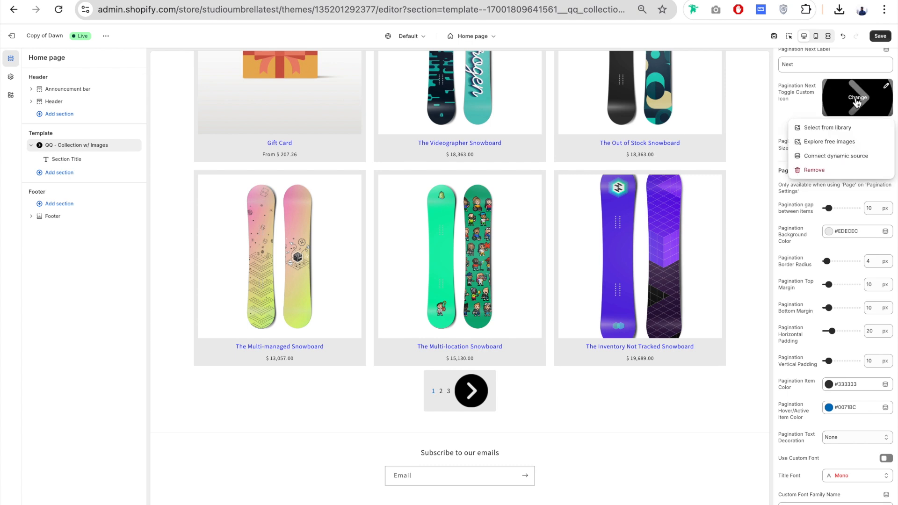
pyautogui.click(813, 170)
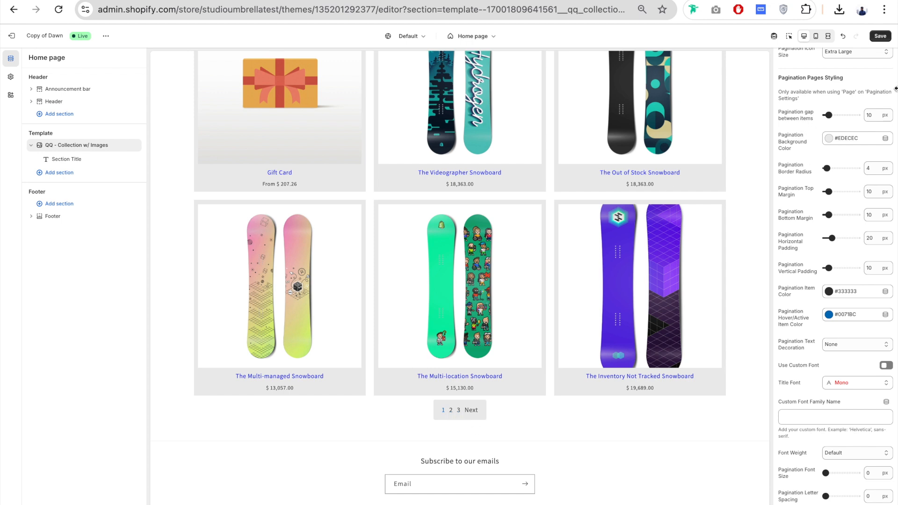
pyautogui.moveTo(828, 115); pyautogui.dragTo(842, 115)
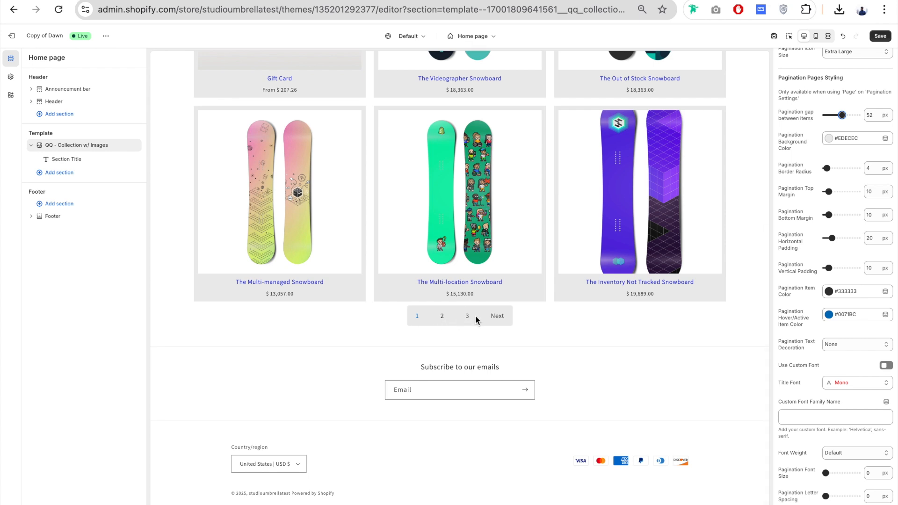
pyautogui.moveTo(842, 115); pyautogui.dragTo(832, 116)
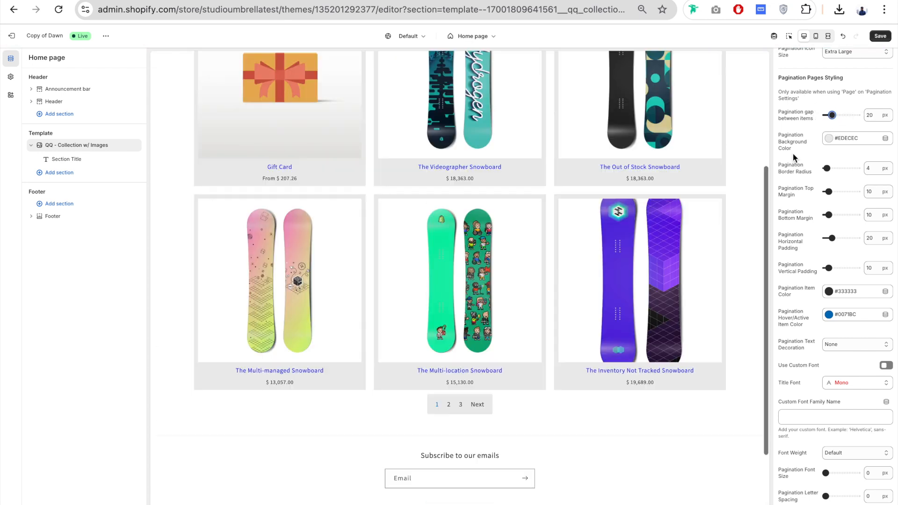
# Try #0071BC as the Pagination Background Color, and return it to #EDECEC.
pyautogui.click(859, 145)
pyautogui.click(831, 255)
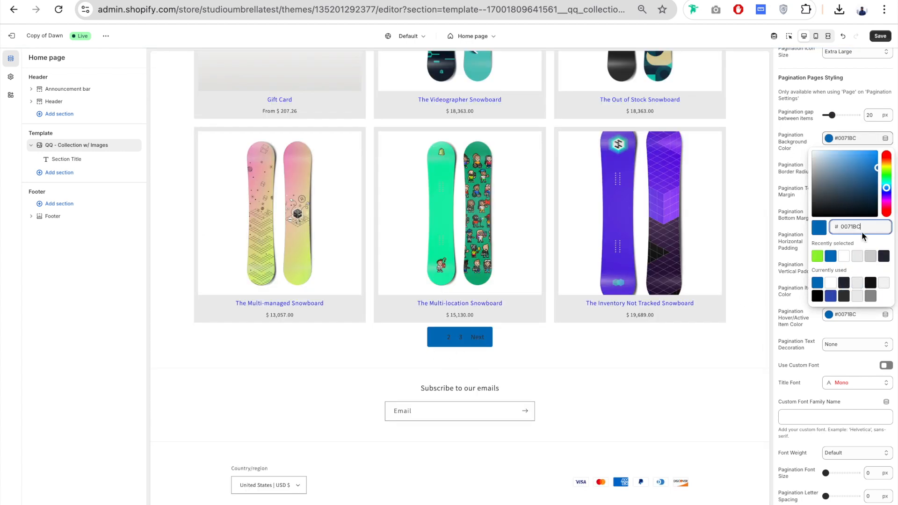
pyautogui.click(859, 257)
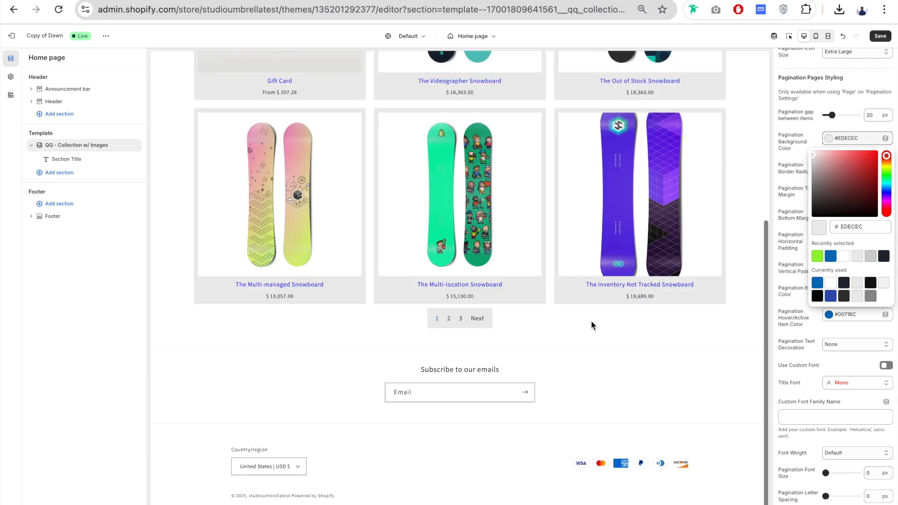
pyautogui.click(798, 175)
# Try a Pagination Border Radius of 33 px, and set it to 10 px.
pyautogui.scroll(-1, 799, 175)
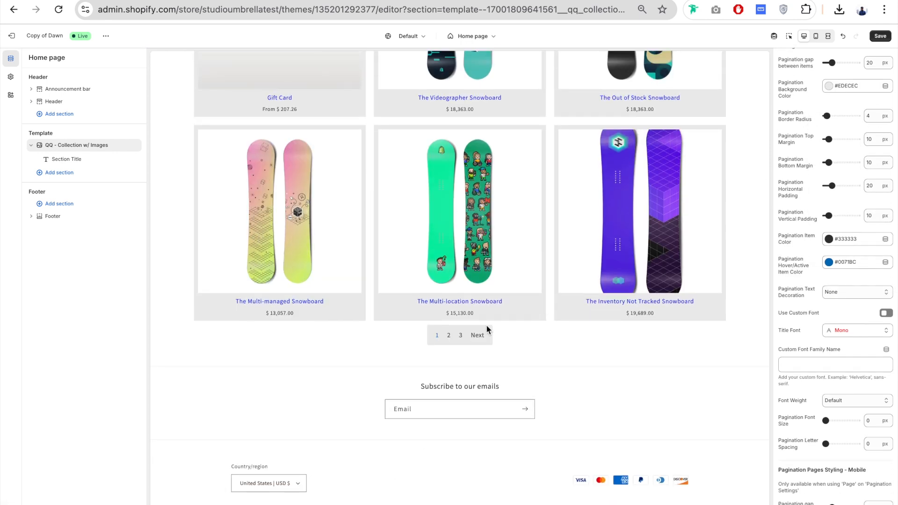
pyautogui.moveTo(826, 116); pyautogui.dragTo(836, 116)
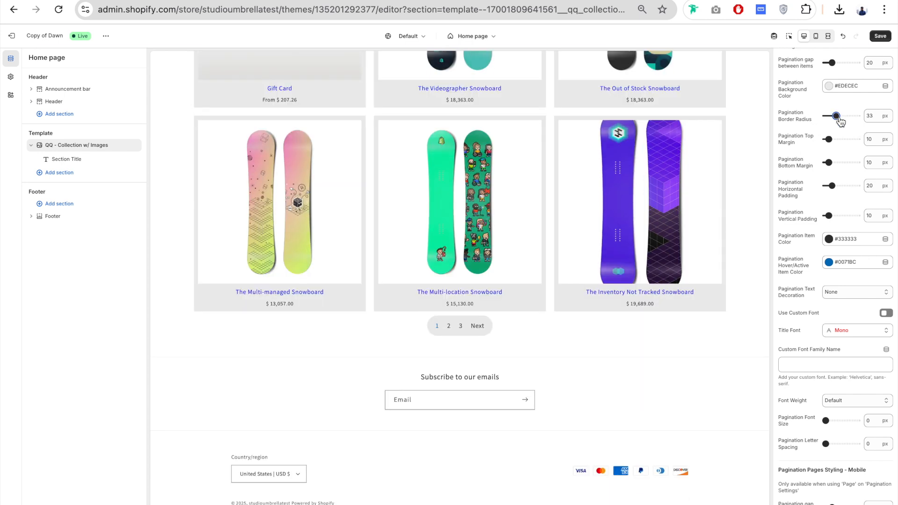
pyautogui.moveTo(834, 116); pyautogui.dragTo(828, 116)
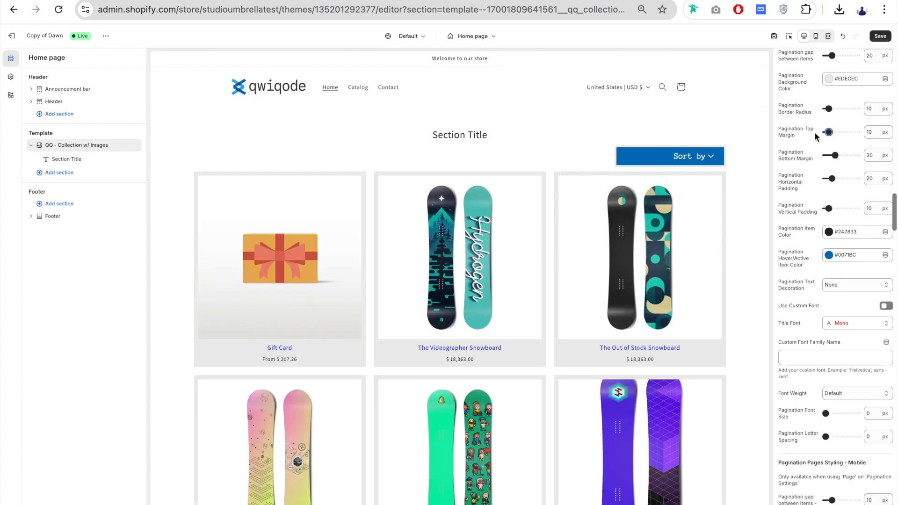
pyautogui.scroll(-2, 815, 132)
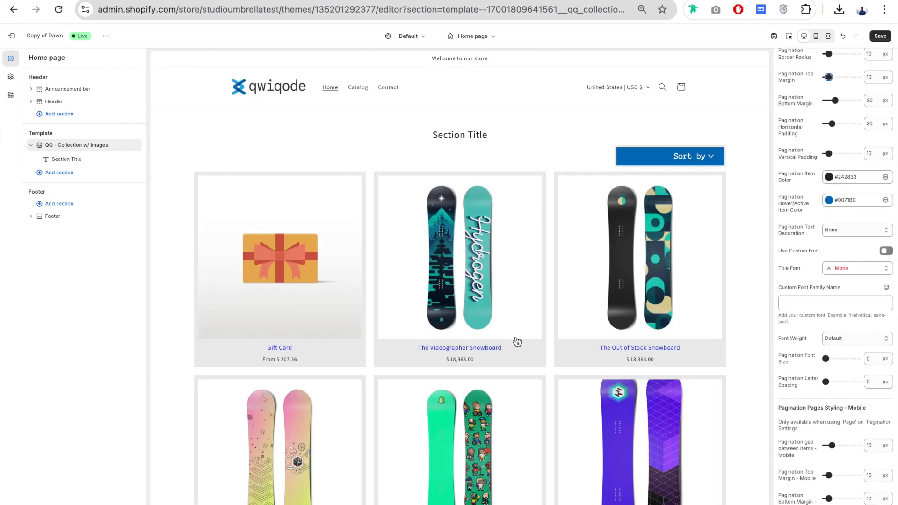
# Set the Pagination Top Margin to 34 px and check the spacing above the page numbers in the preview.
pyautogui.scroll(-4, 523, 337)
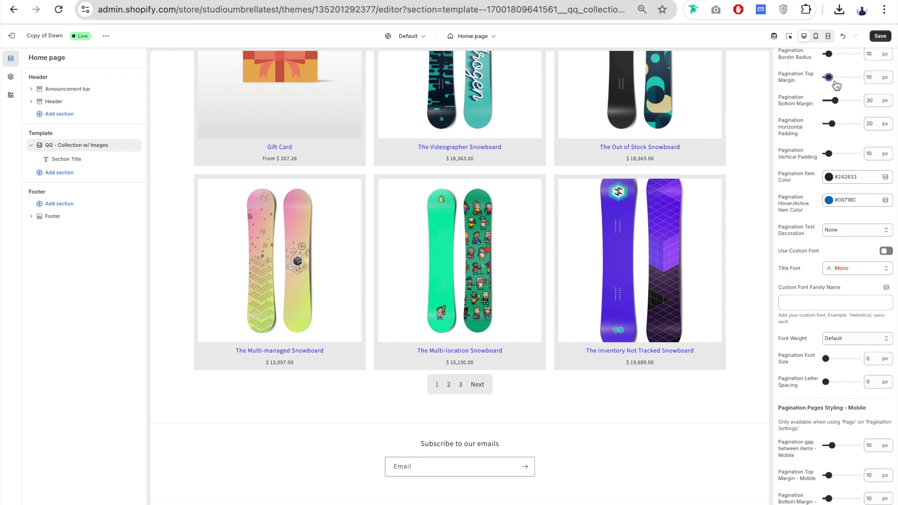
pyautogui.moveTo(829, 77); pyautogui.dragTo(836, 78)
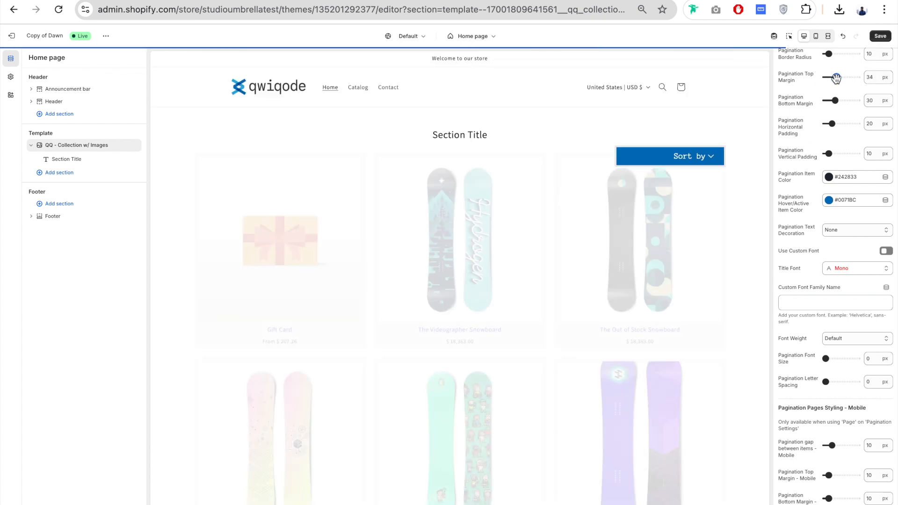
pyautogui.scroll(-5, 535, 281)
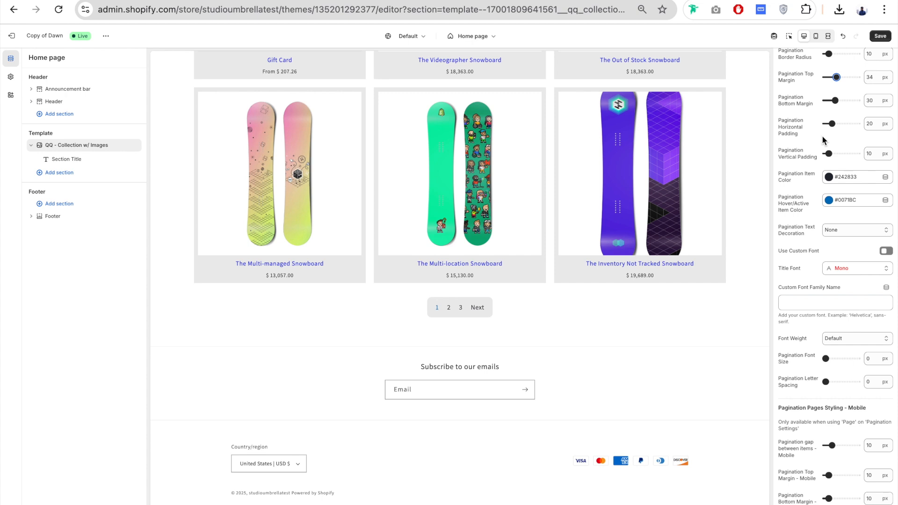
# Set the amount of products to load per page to 3 in the Pagination Settings.
pyautogui.scroll(10, 822, 137)
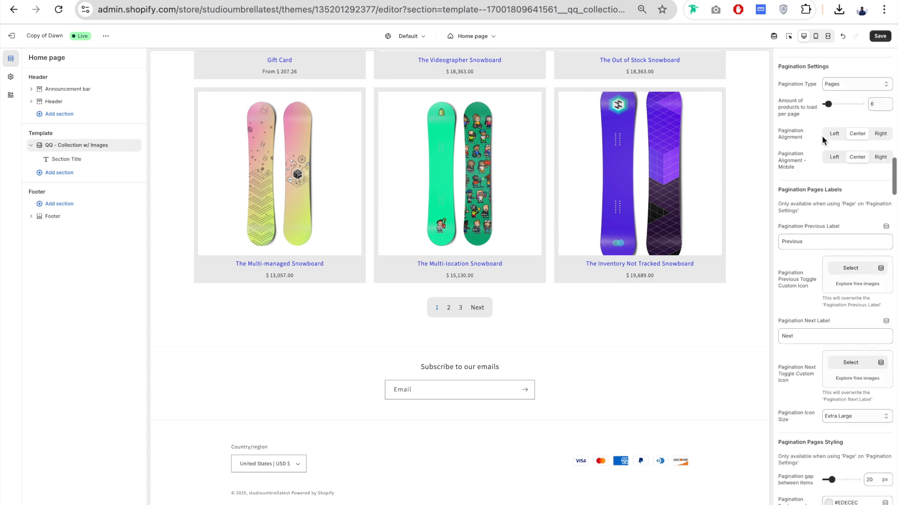
pyautogui.scroll(3, 821, 136)
pyautogui.moveTo(829, 206); pyautogui.dragTo(826, 206)
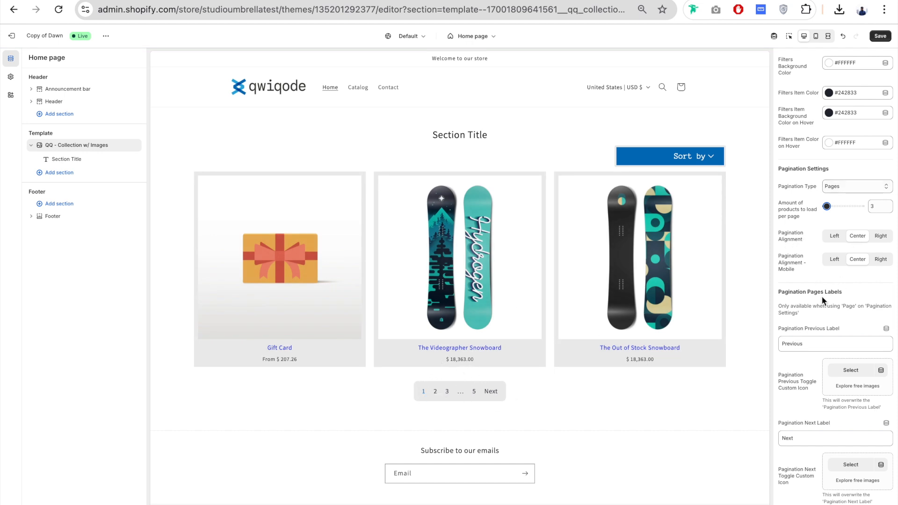
# Set the Pagination Bottom Margin to 15 px.
pyautogui.scroll(-10, 821, 296)
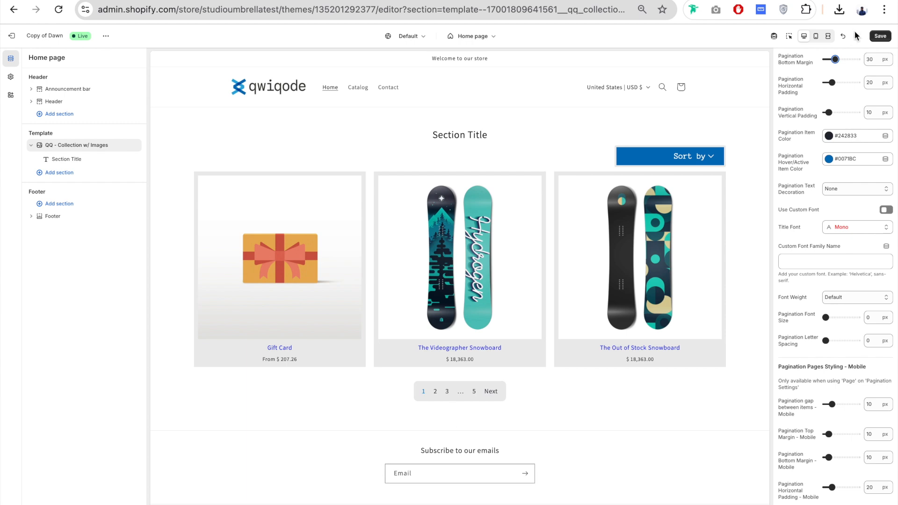
pyautogui.moveTo(832, 59); pyautogui.dragTo(830, 59)
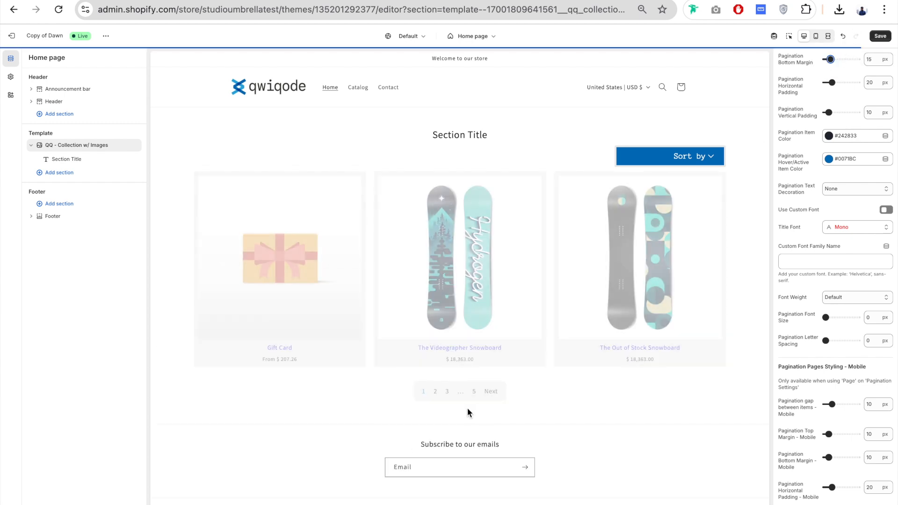
pyautogui.scroll(-2, 793, 102)
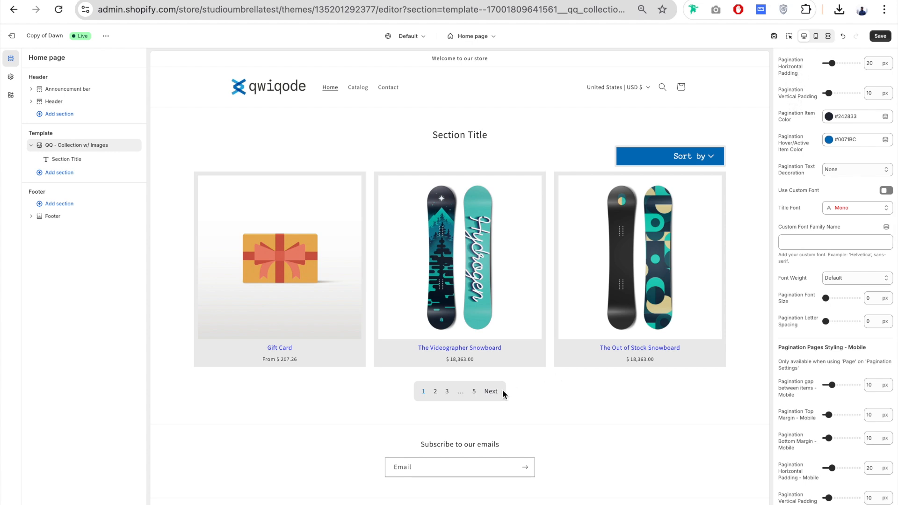
# Try #96F42E as the Pagination Hover/Active Item Color, and return it to #0071BC.
pyautogui.scroll(-2, 804, 134)
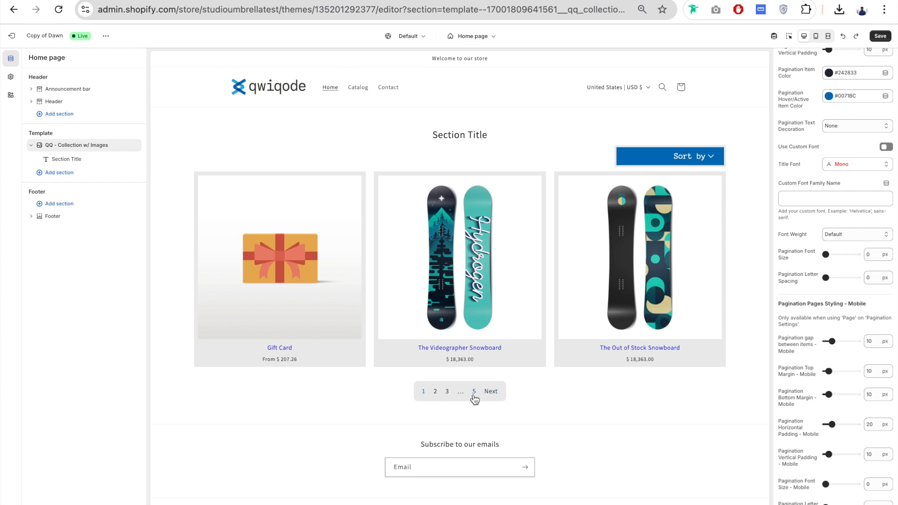
pyautogui.scroll(-1, 807, 109)
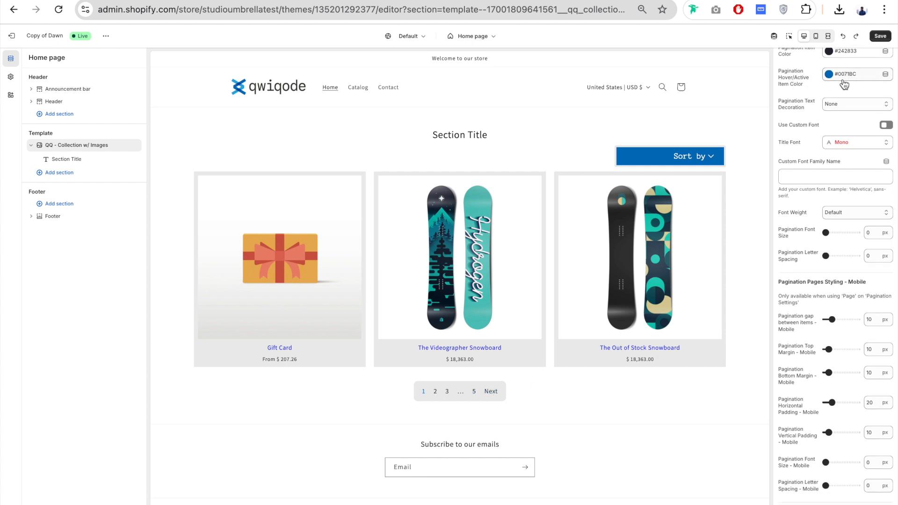
pyautogui.click(828, 73)
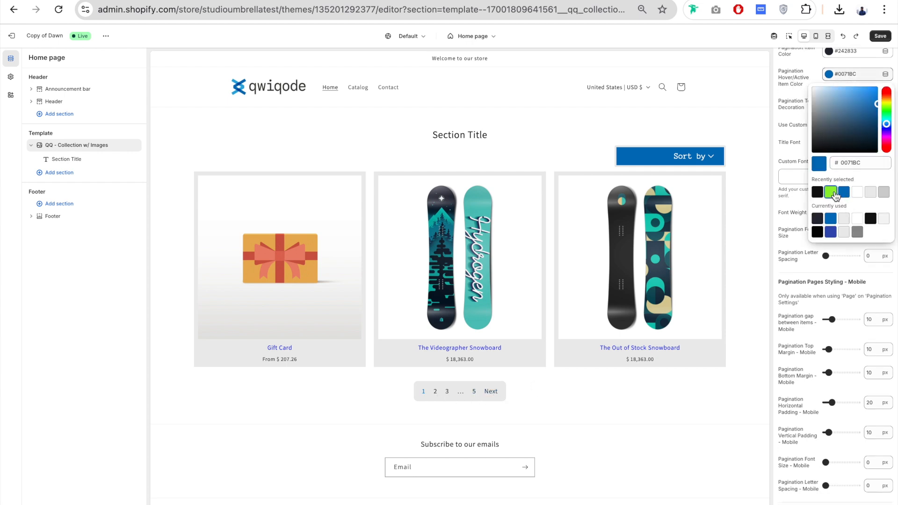
pyautogui.click(830, 192)
pyautogui.click(562, 405)
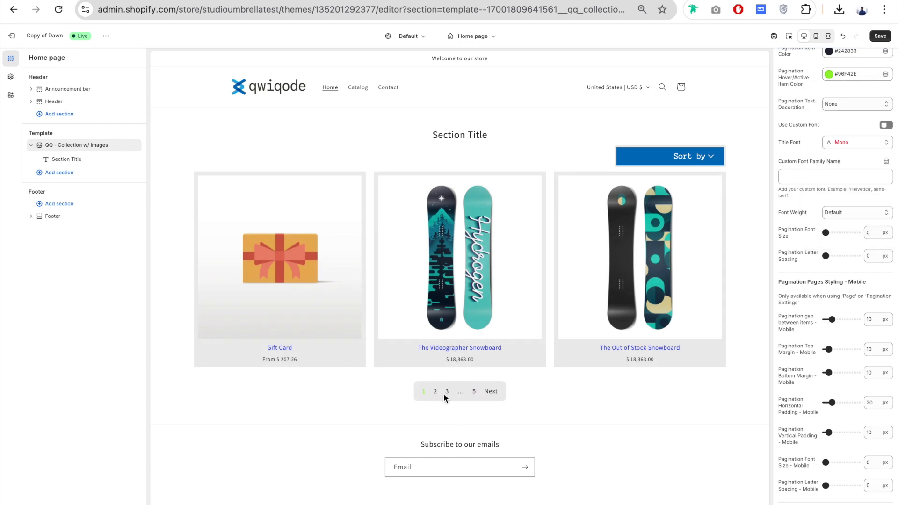
pyautogui.click(847, 75)
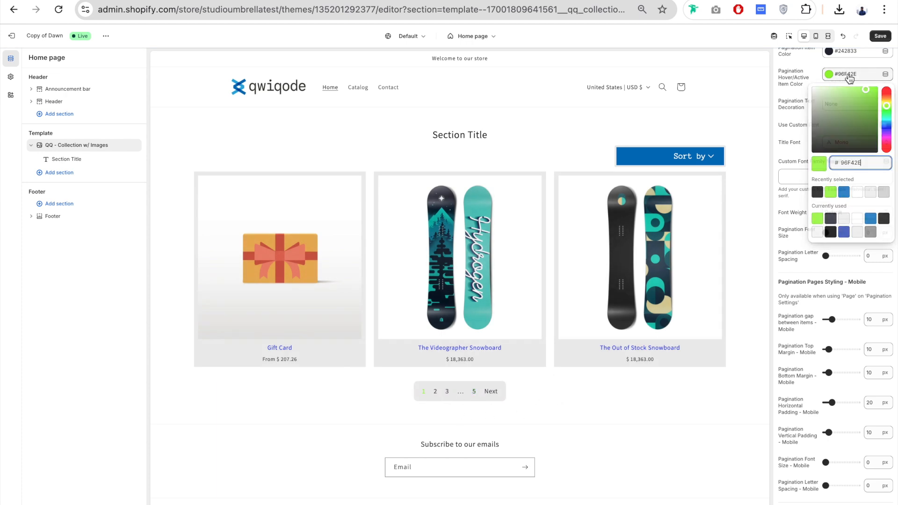
pyautogui.click(846, 196)
pyautogui.click(796, 71)
# Try Underline and Underline on Hover as the Pagination Text Decoration, and return it to None.
pyautogui.scroll(-1, 797, 71)
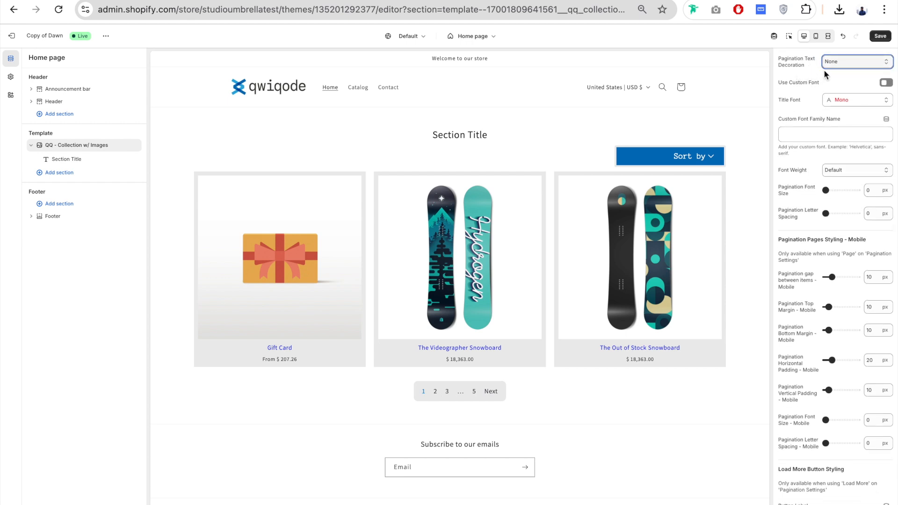
pyautogui.click(851, 61)
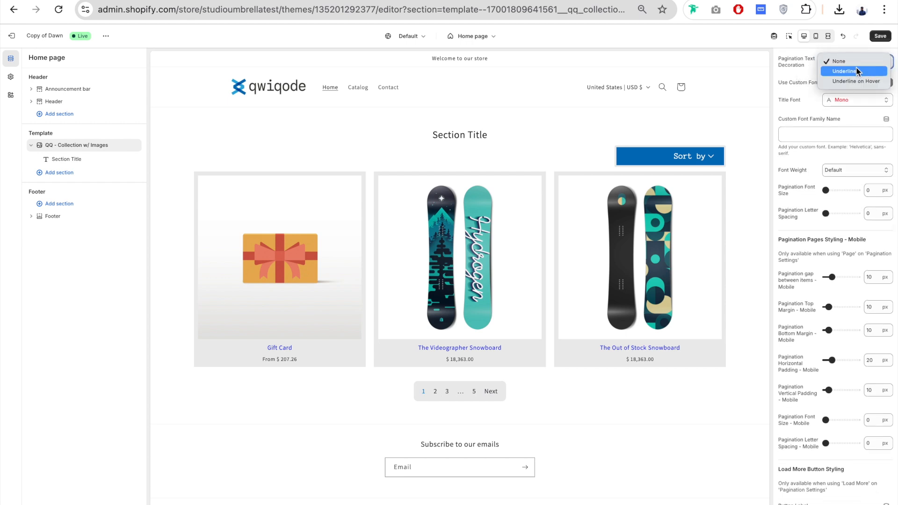
pyautogui.click(859, 71)
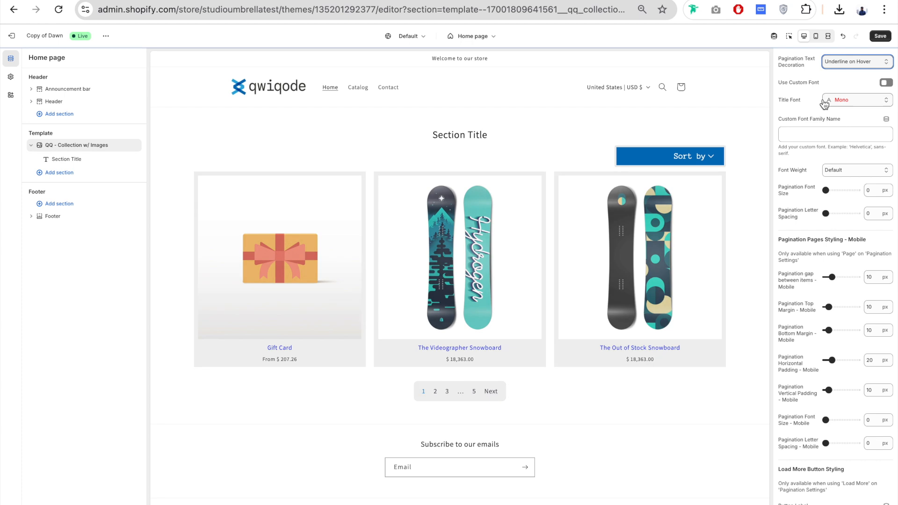
pyautogui.click(849, 61)
pyautogui.click(509, 407)
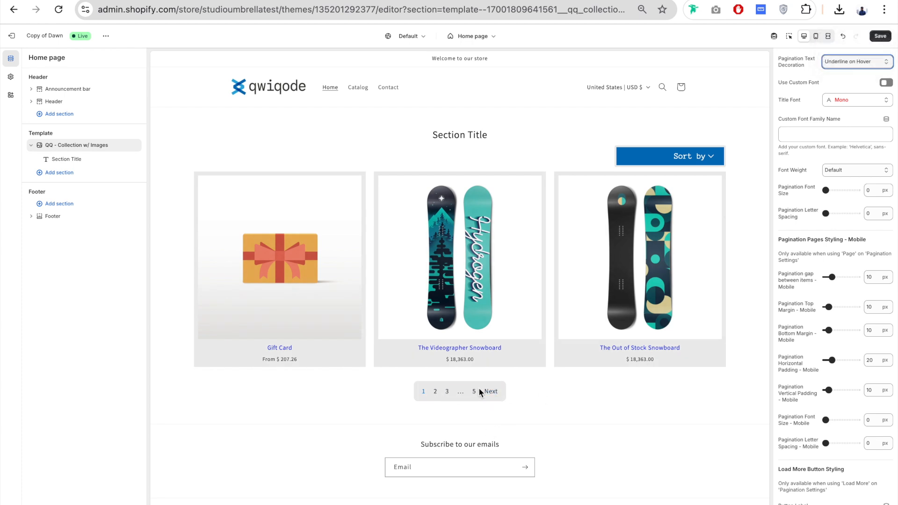
pyautogui.click(835, 62)
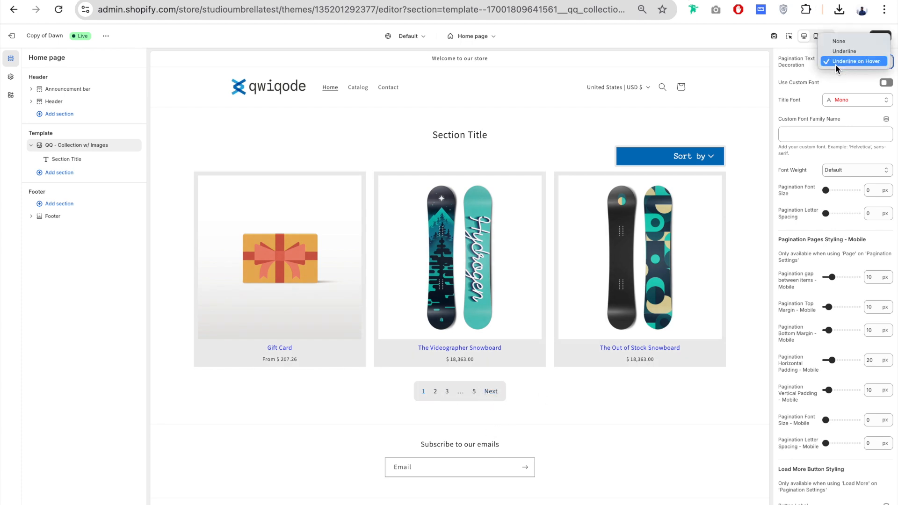
pyautogui.click(837, 43)
# Enable Use Custom Font for the pagination and choose Anonymous Pro as its Title Font.
pyautogui.scroll(-1, 810, 82)
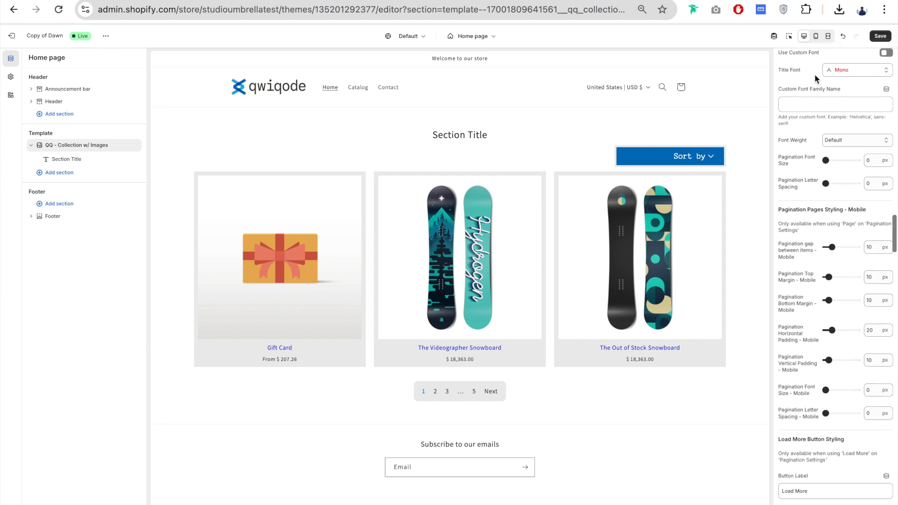
pyautogui.click(890, 53)
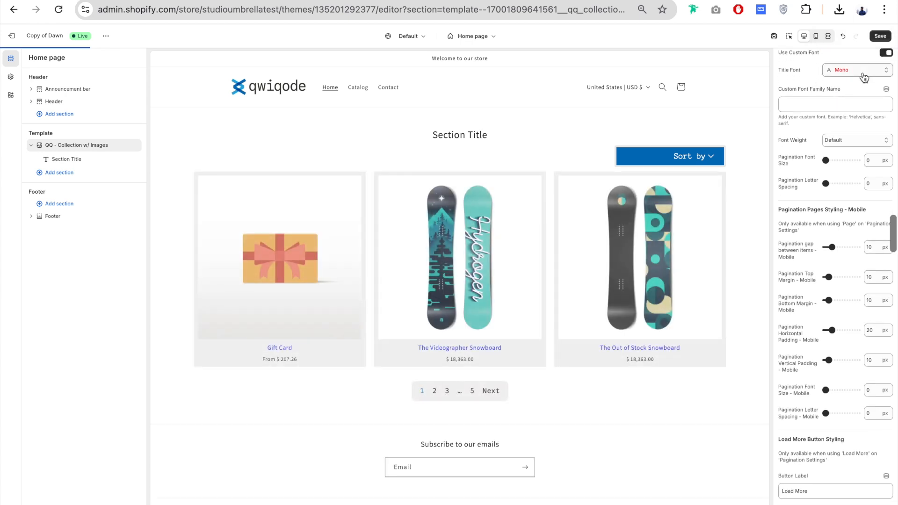
pyautogui.click(862, 70)
pyautogui.scroll(-3, 831, 242)
pyautogui.click(823, 284)
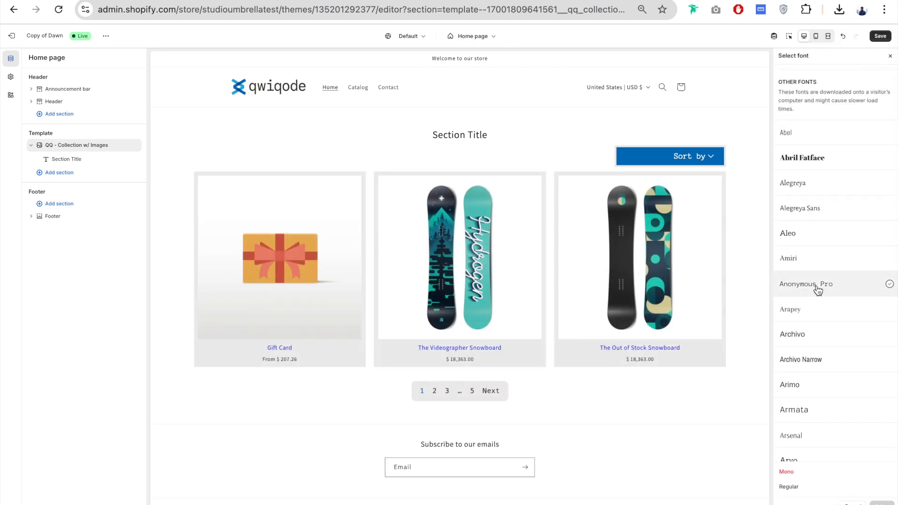
pyautogui.click(880, 501)
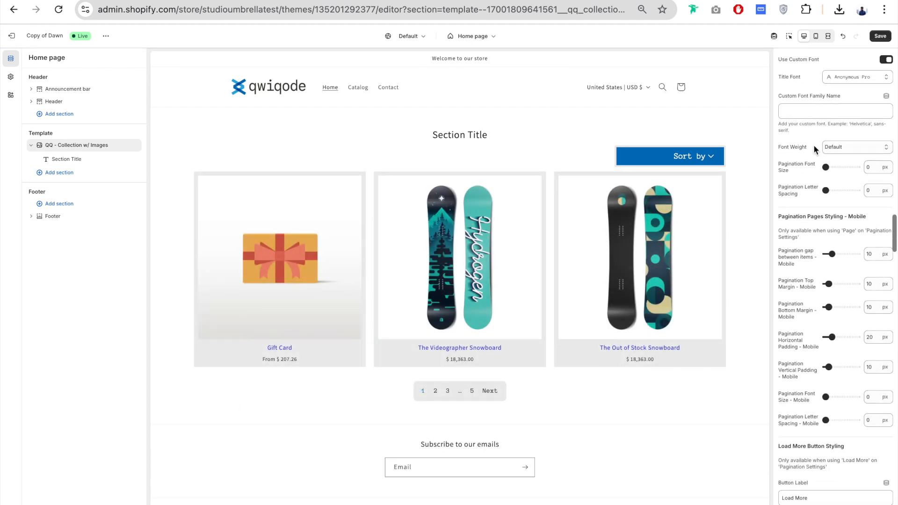
# Set the Pagination Font Size to 23 px after trying 18 px.
pyautogui.moveTo(789, 95); pyautogui.dragTo(840, 96)
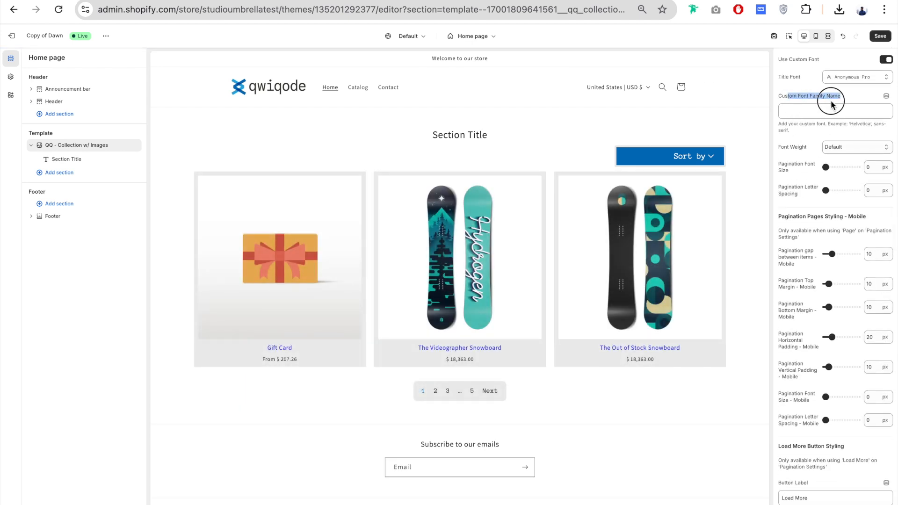
pyautogui.scroll(-1, 806, 144)
pyautogui.moveTo(784, 124); pyautogui.dragTo(788, 124)
pyautogui.click(832, 126)
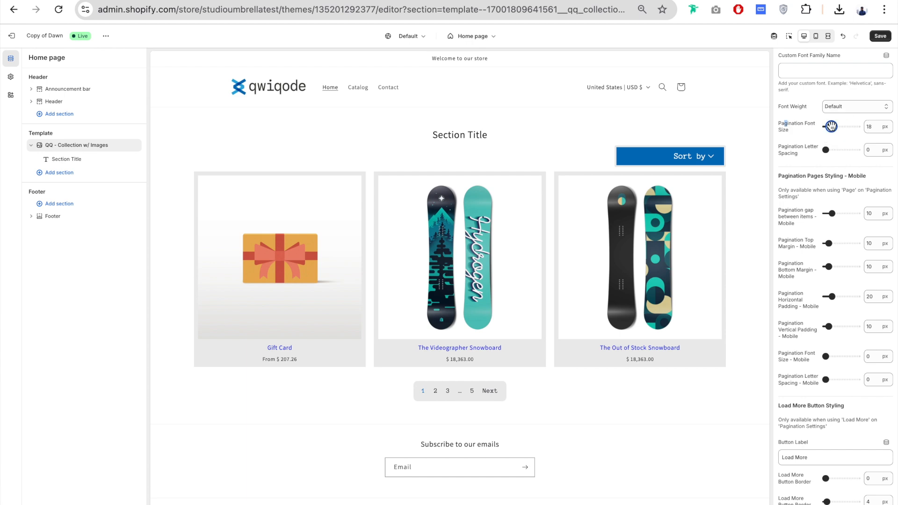
pyautogui.moveTo(831, 126); pyautogui.dragTo(833, 126)
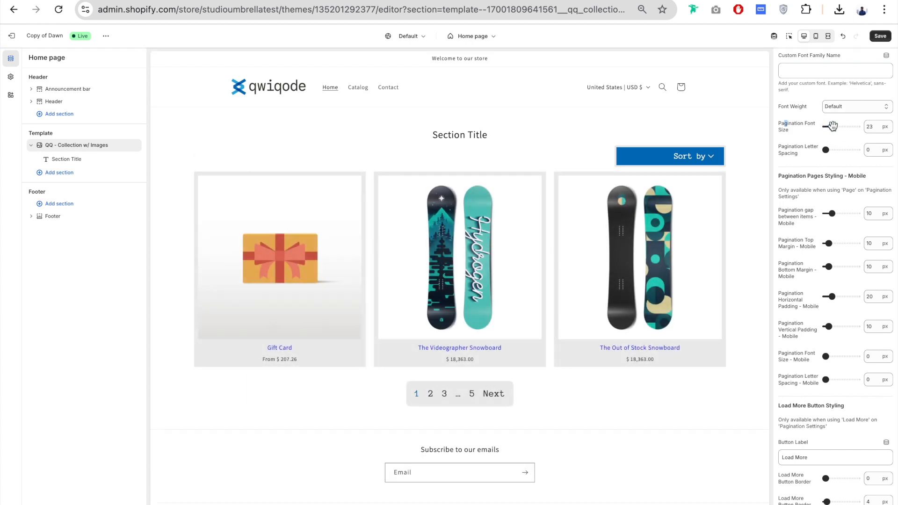
# Look over the mobile pagination and Load More Button Styling options, and switch the Pagination Type to Load More.
pyautogui.scroll(-2, 806, 98)
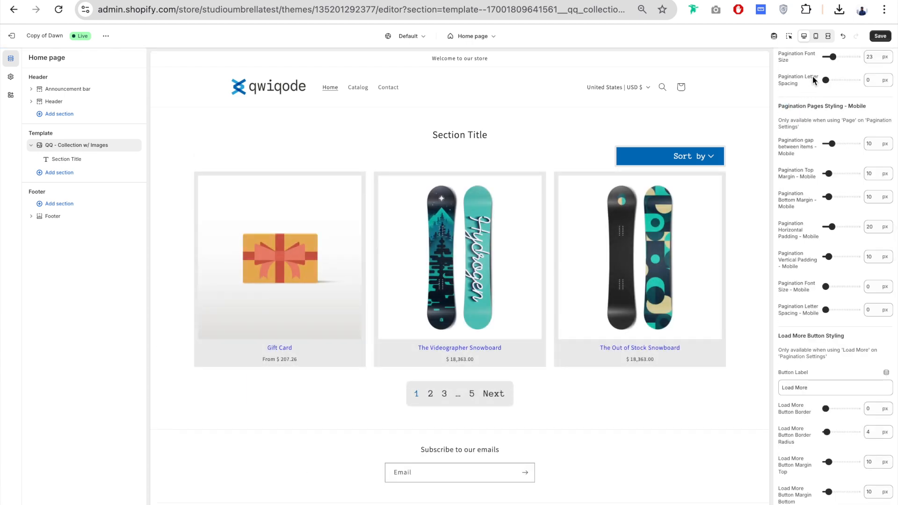
pyautogui.scroll(-1, 817, 77)
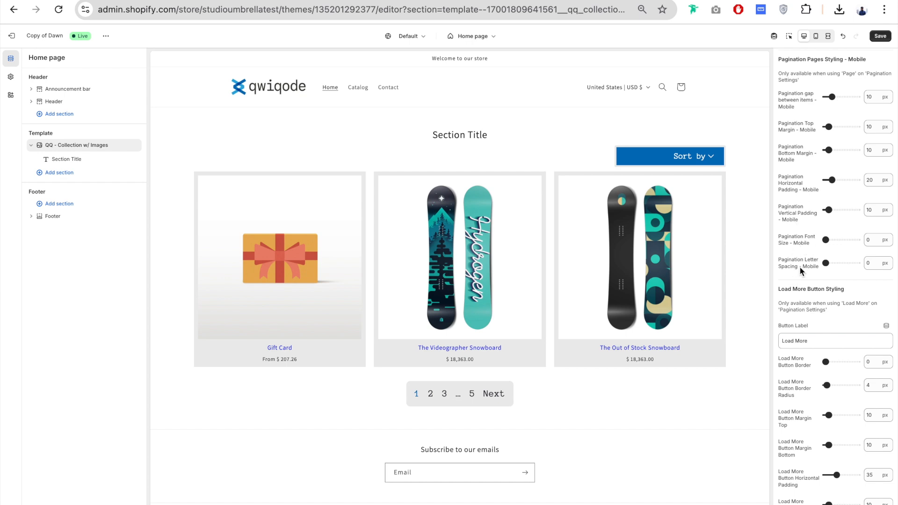
pyautogui.scroll(-2, 802, 248)
pyautogui.scroll(-3, 803, 256)
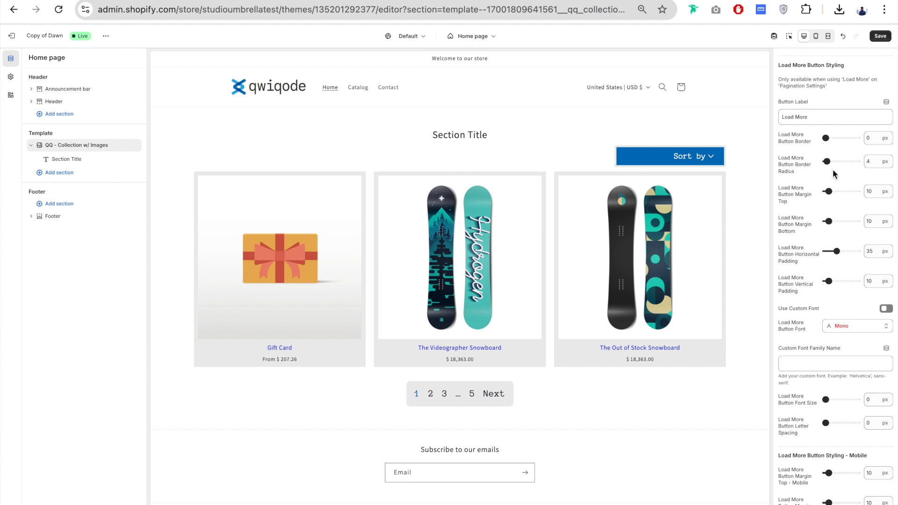
pyautogui.scroll(15, 805, 253)
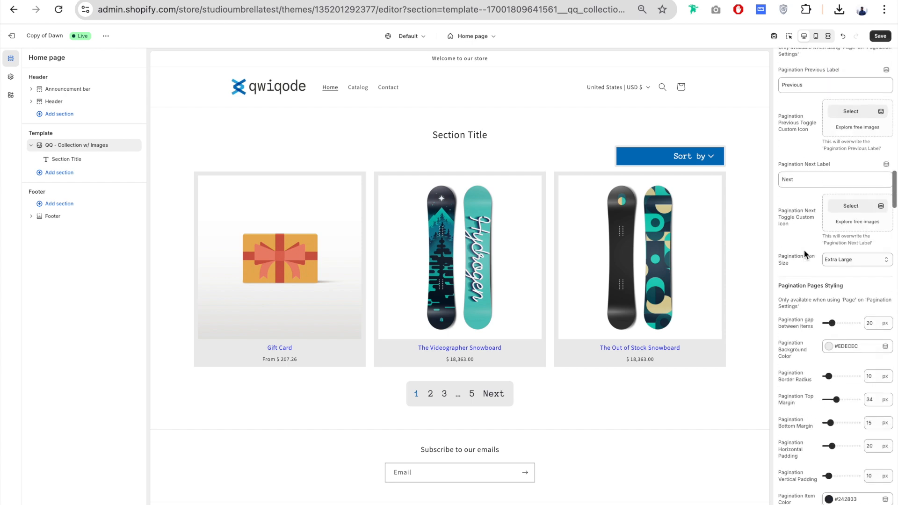
pyautogui.scroll(2, 804, 250)
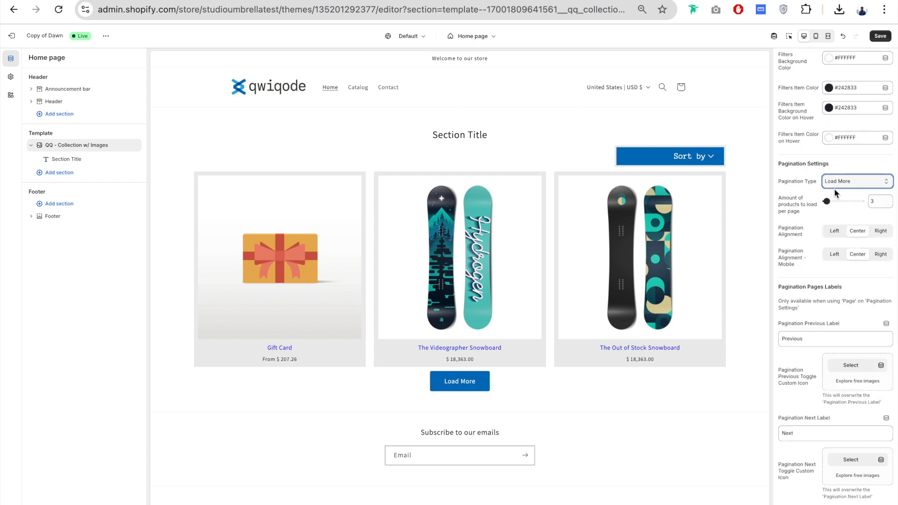
# Change the Load More Button Label to "See more products".
pyautogui.scroll(-12, 816, 239)
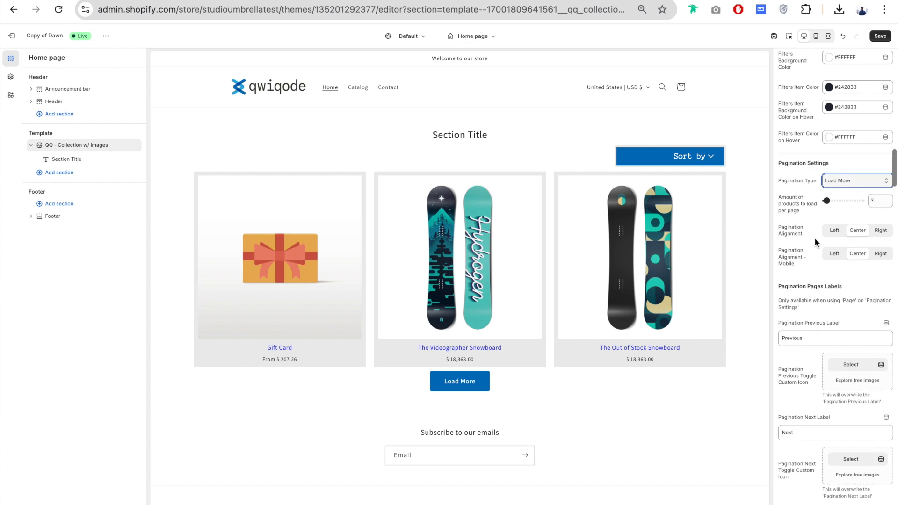
pyautogui.scroll(-10, 814, 238)
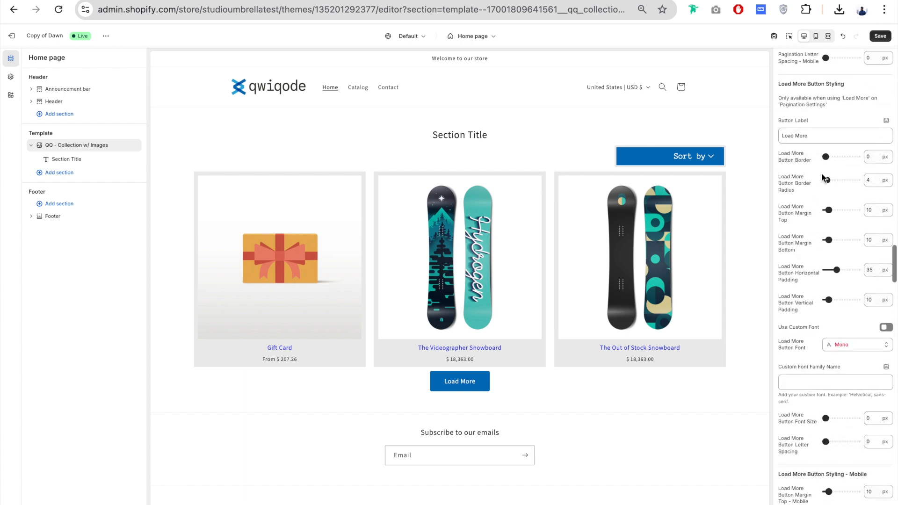
pyautogui.moveTo(819, 133); pyautogui.dragTo(773, 134)
pyautogui.write('Sdee')
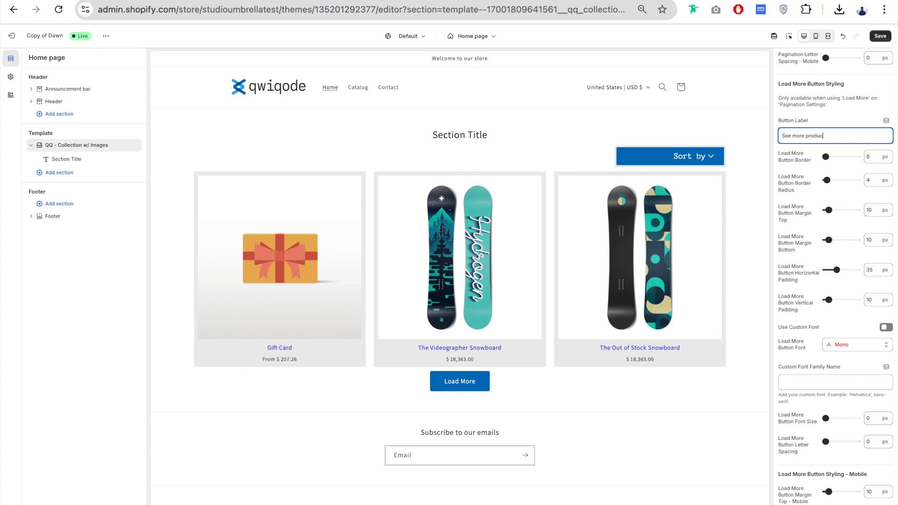
pyautogui.write('ts')
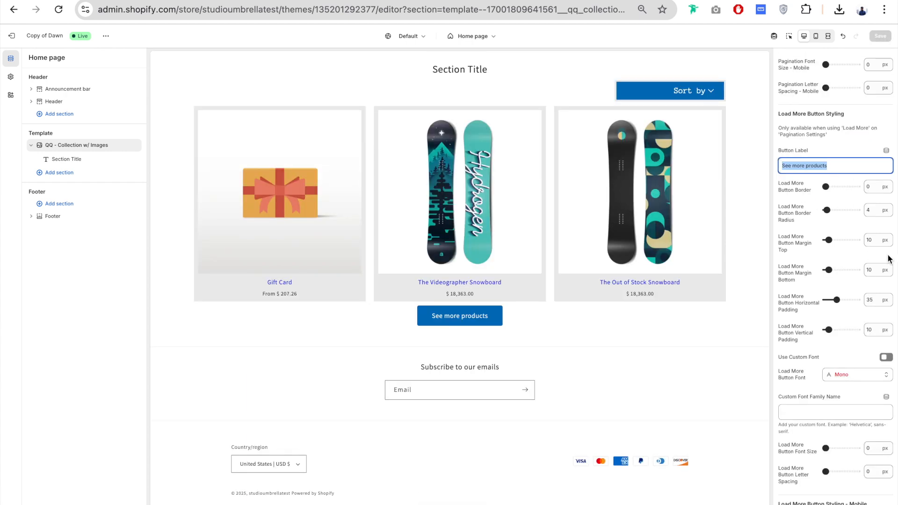
pyautogui.click(798, 194)
pyautogui.scroll(-1, 798, 195)
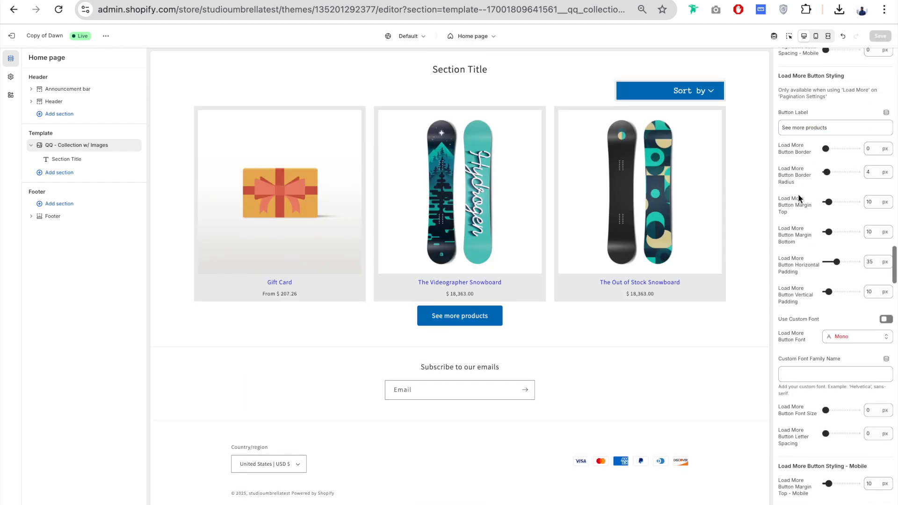
# Set the Load More Button Border to 4 px and its Border Radius to 38 px.
pyautogui.click(830, 148)
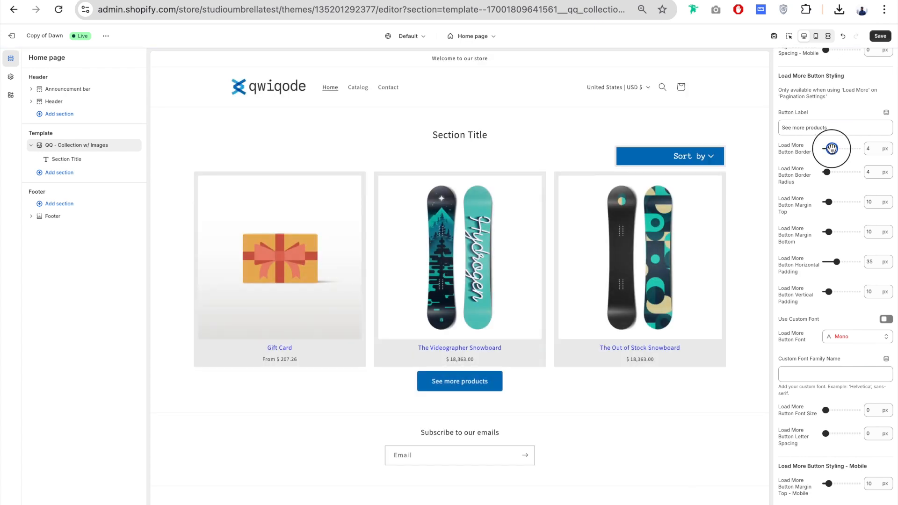
pyautogui.scroll(-1, 798, 177)
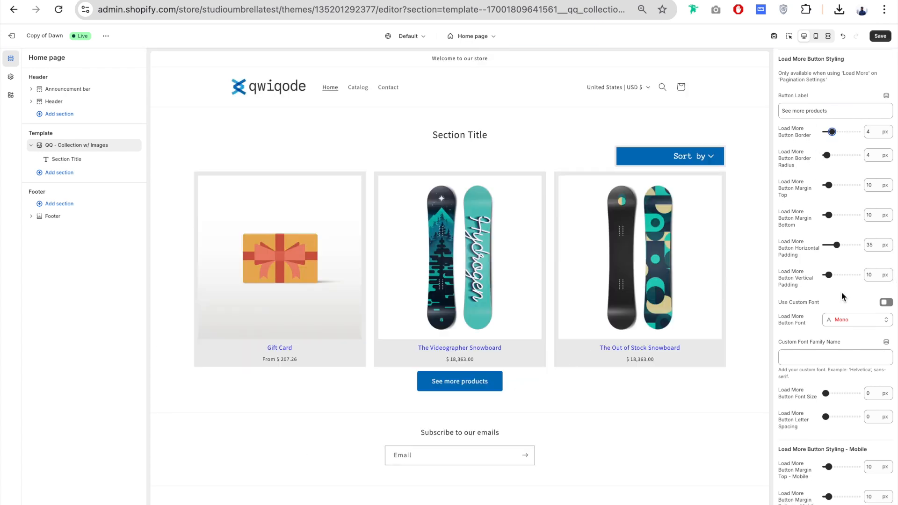
pyautogui.scroll(2, 801, 205)
pyautogui.scroll(-2, 802, 205)
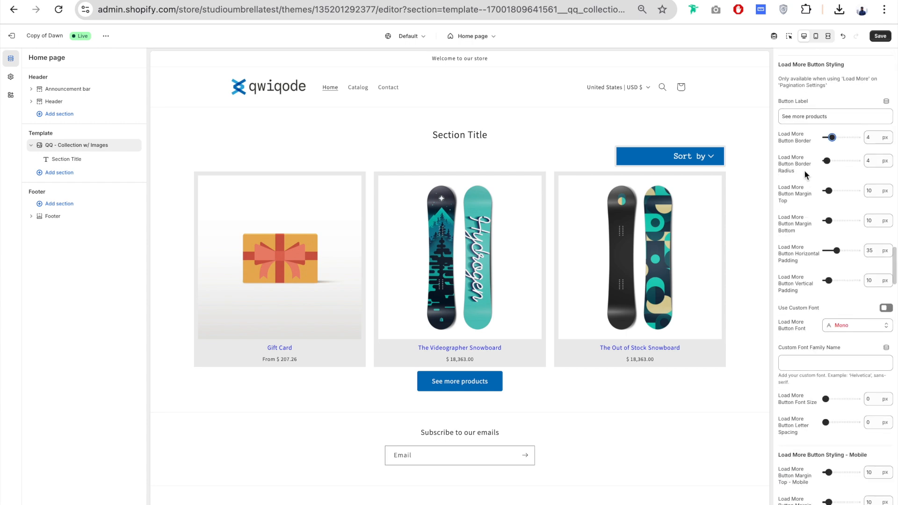
pyautogui.moveTo(828, 162)
pyautogui.mouseDown()
pyautogui.moveTo(816, 160)
pyautogui.moveTo(837, 160)
pyautogui.mouseUp()
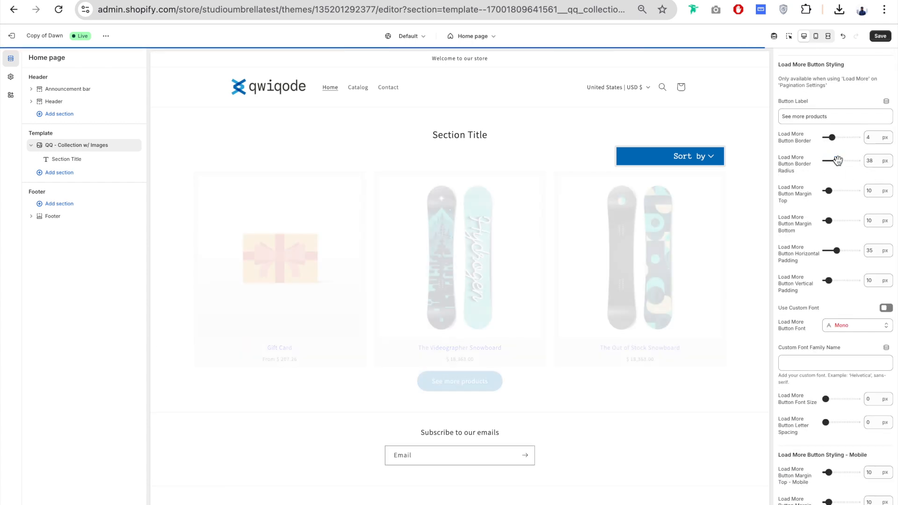
# Set the Load More Button Margin Top to 30 px and Margin Bottom to 28 px.
pyautogui.scroll(-3, 793, 150)
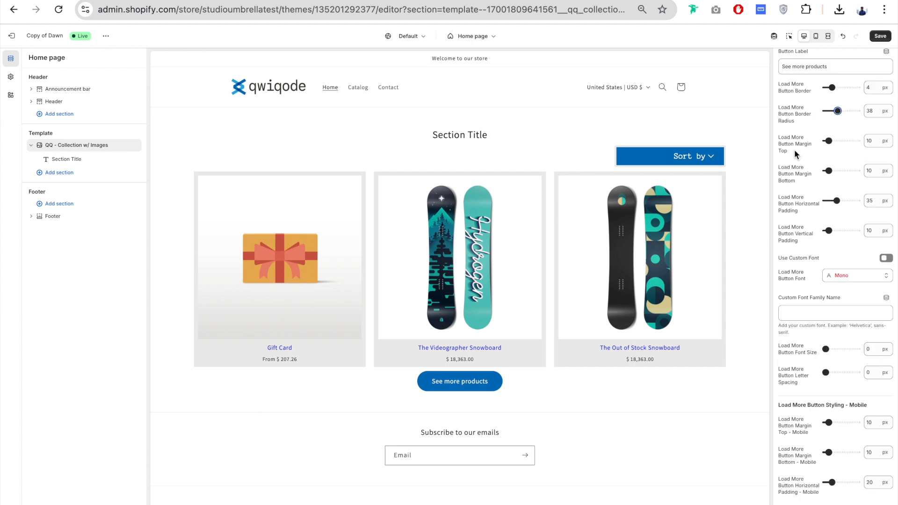
pyautogui.moveTo(831, 120); pyautogui.dragTo(835, 121)
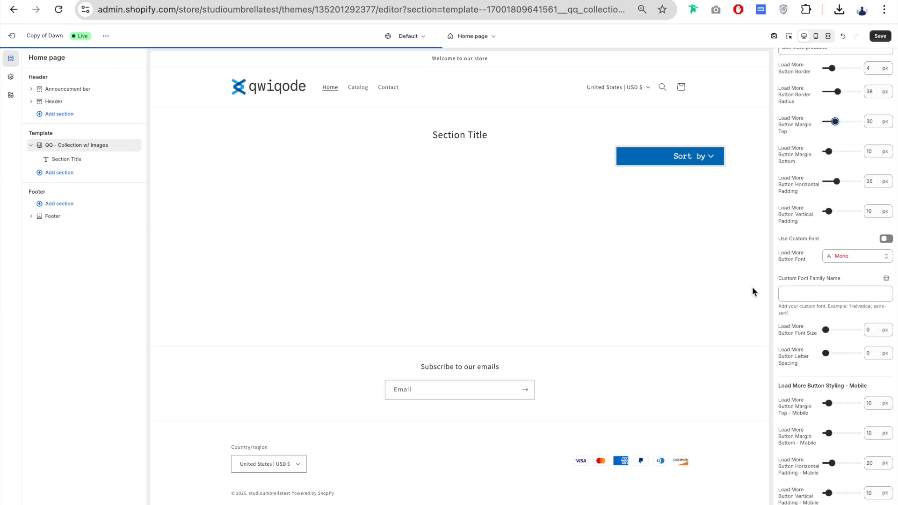
pyautogui.moveTo(828, 151); pyautogui.dragTo(835, 151)
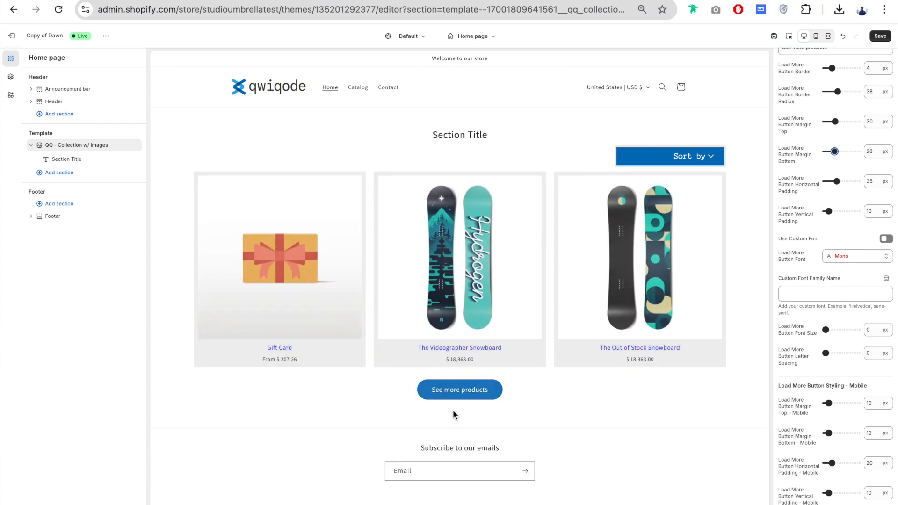
# Set the Load More Button Horizontal Padding to 62 px and Vertical Padding to 24 px.
pyautogui.scroll(-1, 803, 181)
pyautogui.scroll(-2, 802, 181)
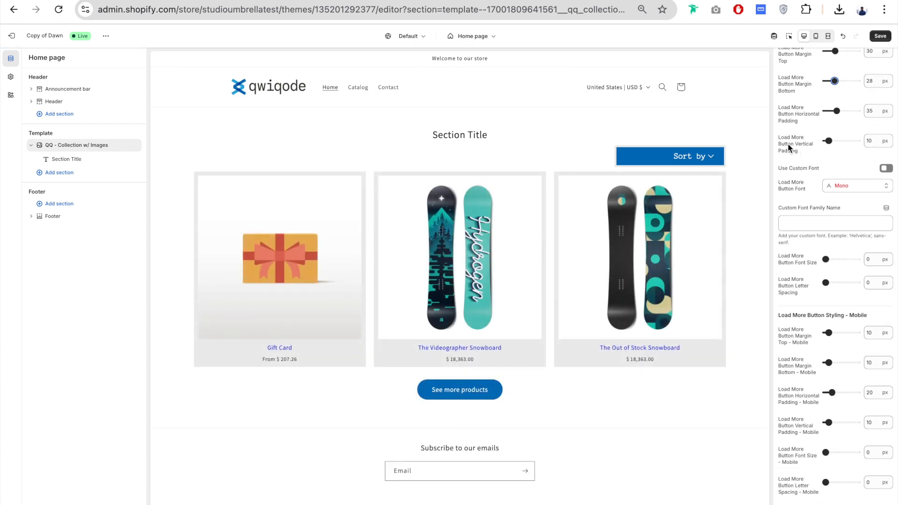
pyautogui.moveTo(837, 111); pyautogui.dragTo(844, 110)
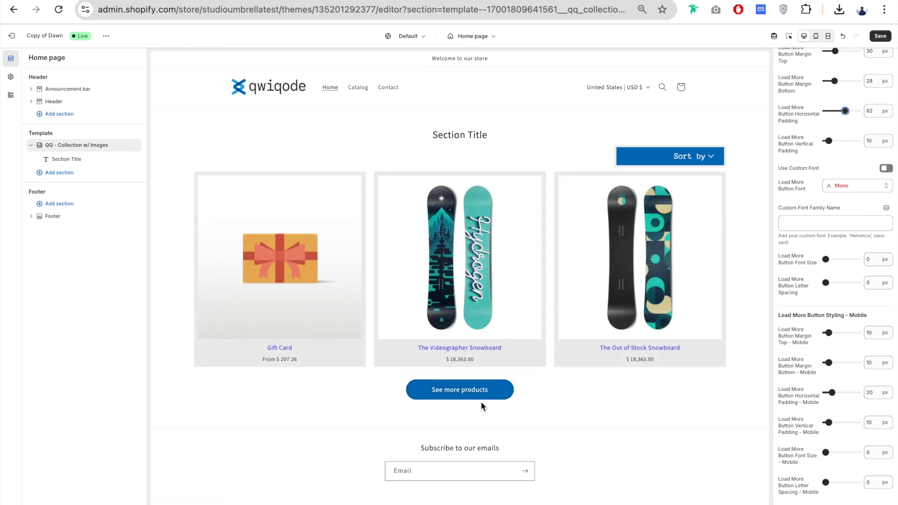
pyautogui.moveTo(829, 142); pyautogui.dragTo(833, 141)
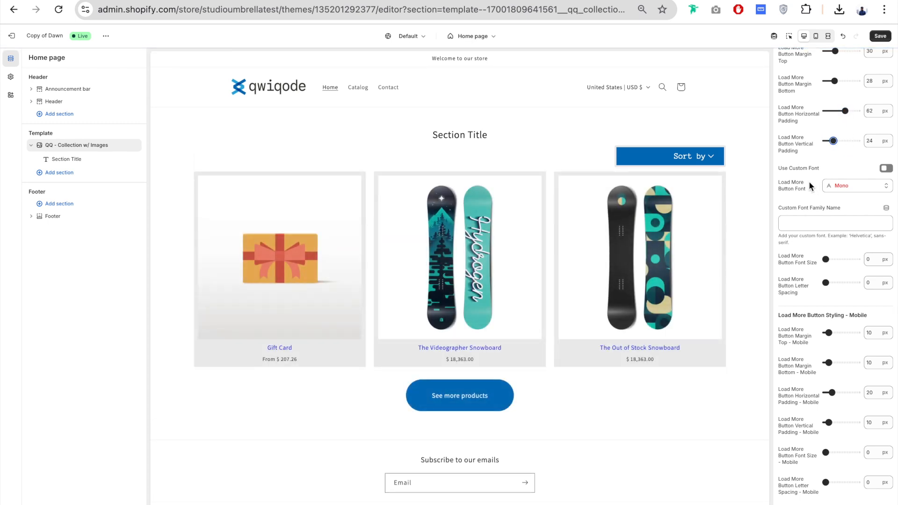
# Enable Use Custom Font for the Load More button and choose Anonymous Pro as its font.
pyautogui.scroll(-2, 809, 155)
pyautogui.scroll(-1, 809, 154)
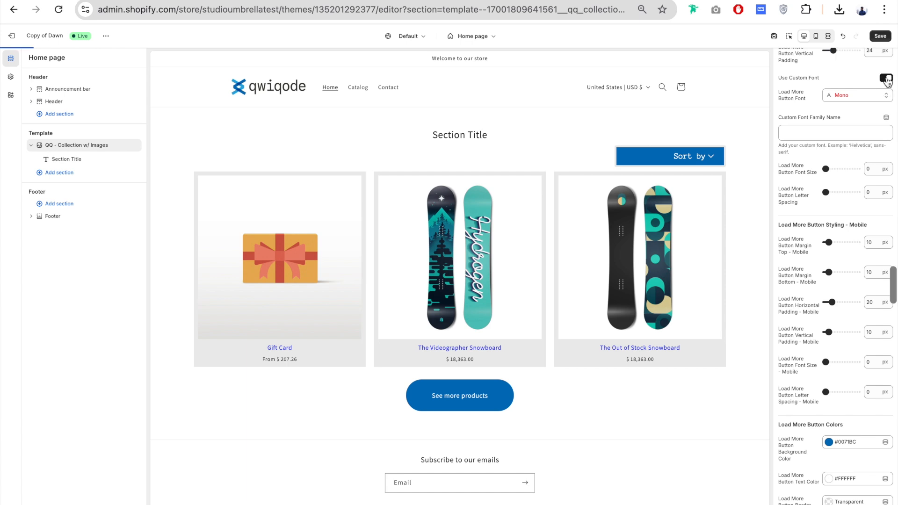
pyautogui.click(850, 99)
pyautogui.scroll(-1, 816, 380)
pyautogui.click(815, 396)
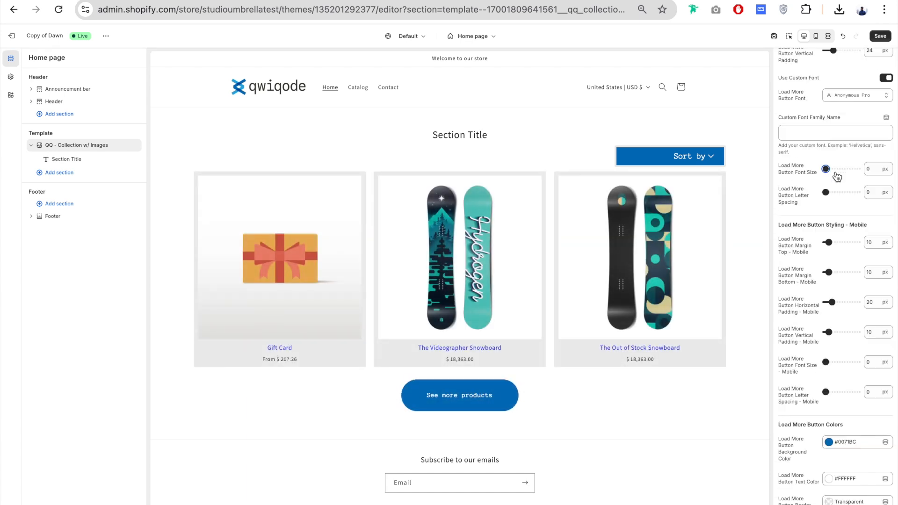
# Set the Load More Button Font Size to 18 px after trying 25 px.
pyautogui.moveTo(828, 167); pyautogui.dragTo(834, 168)
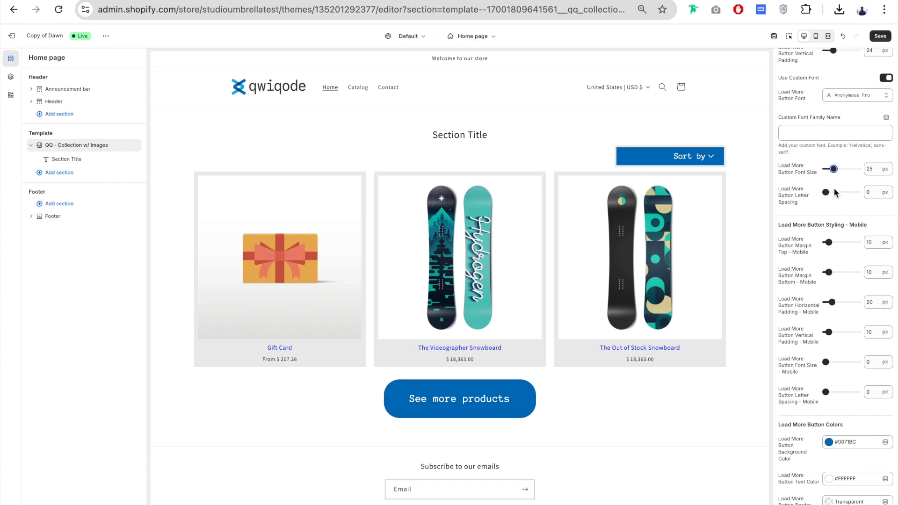
pyautogui.click(834, 170)
pyautogui.moveTo(833, 170); pyautogui.dragTo(831, 169)
pyautogui.scroll(-1, 801, 195)
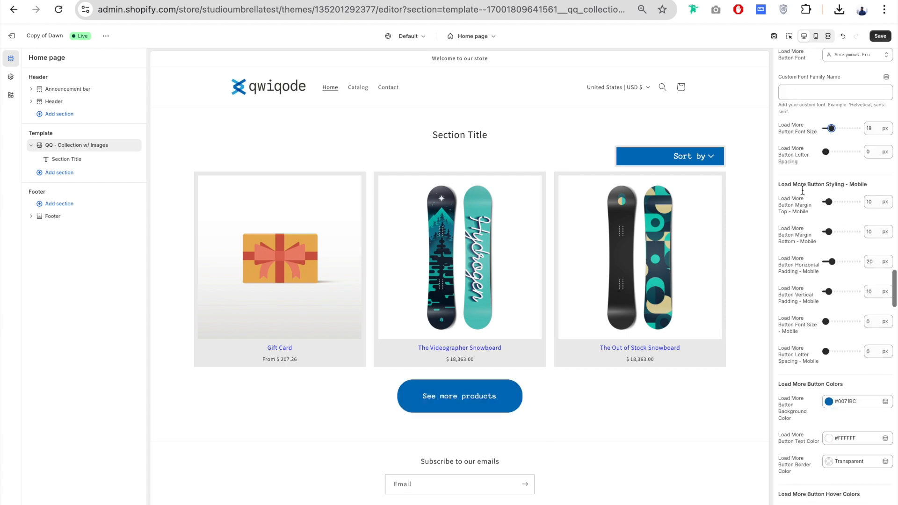
# Try the recently used black swatch as the Load More Button Background Color.
pyautogui.scroll(-3, 806, 185)
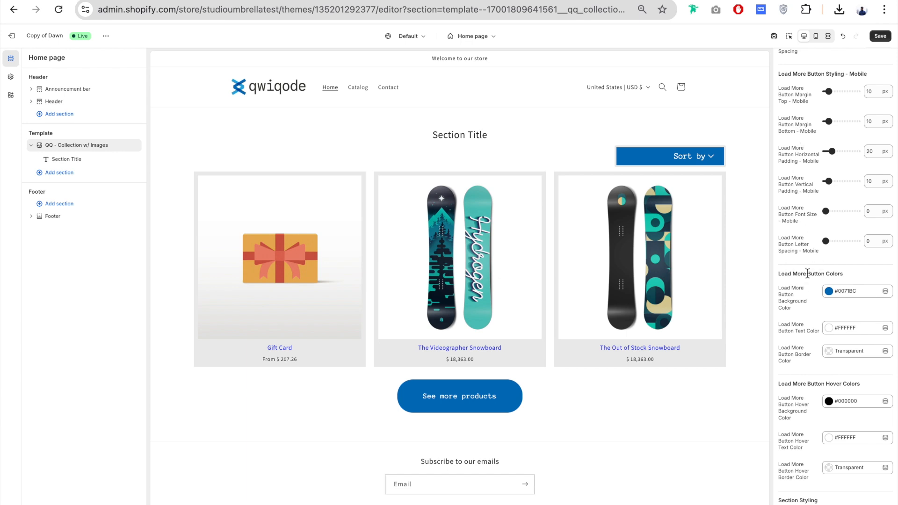
pyautogui.scroll(-5, 792, 119)
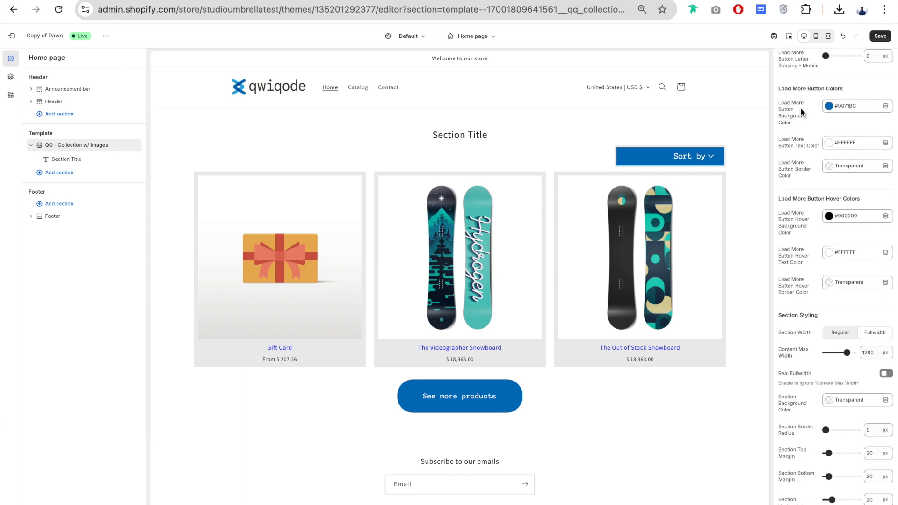
pyautogui.click(853, 111)
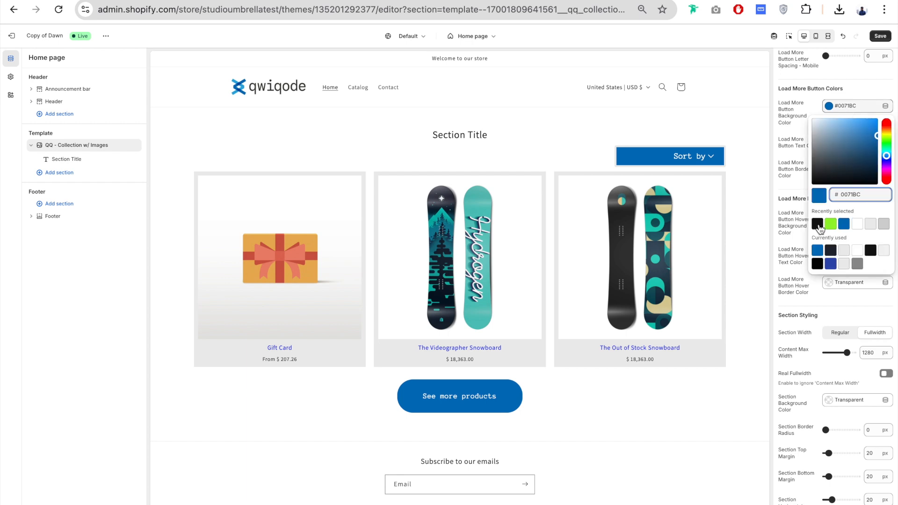
pyautogui.click(818, 227)
pyautogui.scroll(-1, 814, 110)
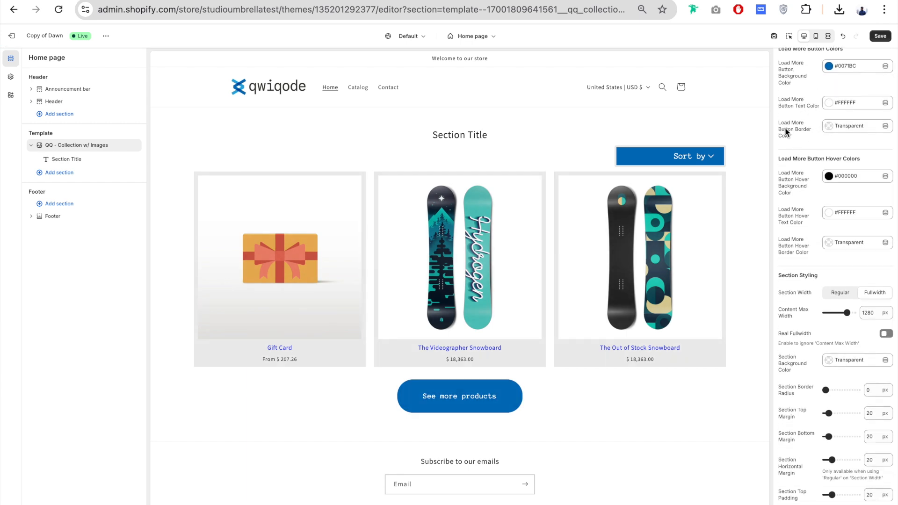
# Set the Load More Button Border Color to #121212 and reduce its border to 2 px.
pyautogui.click(856, 126)
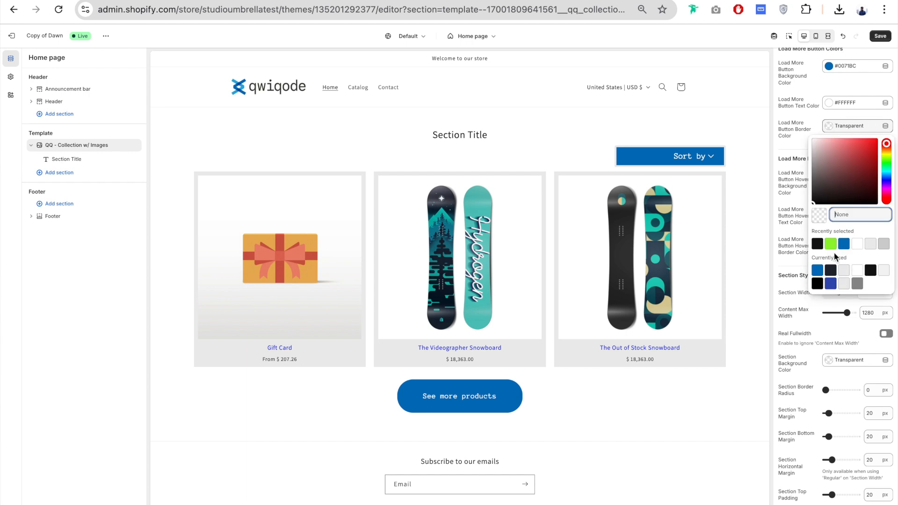
pyautogui.click(818, 244)
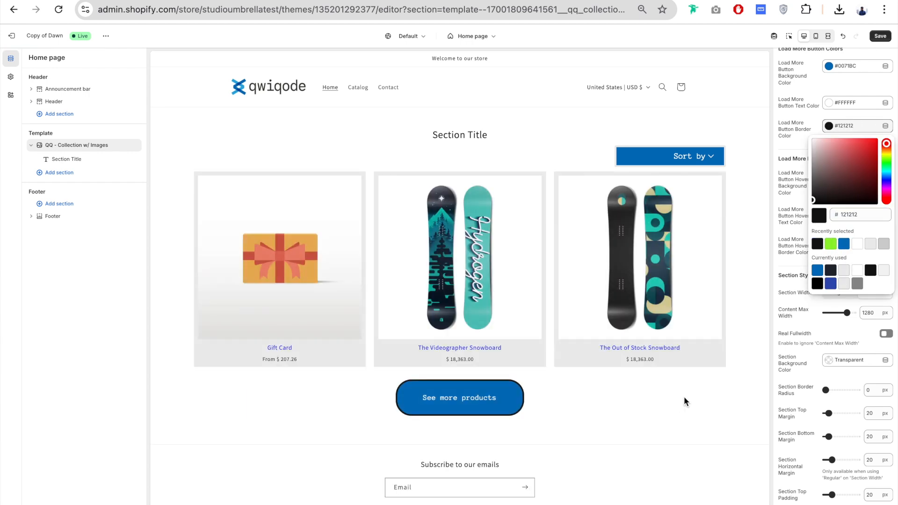
pyautogui.click(684, 398)
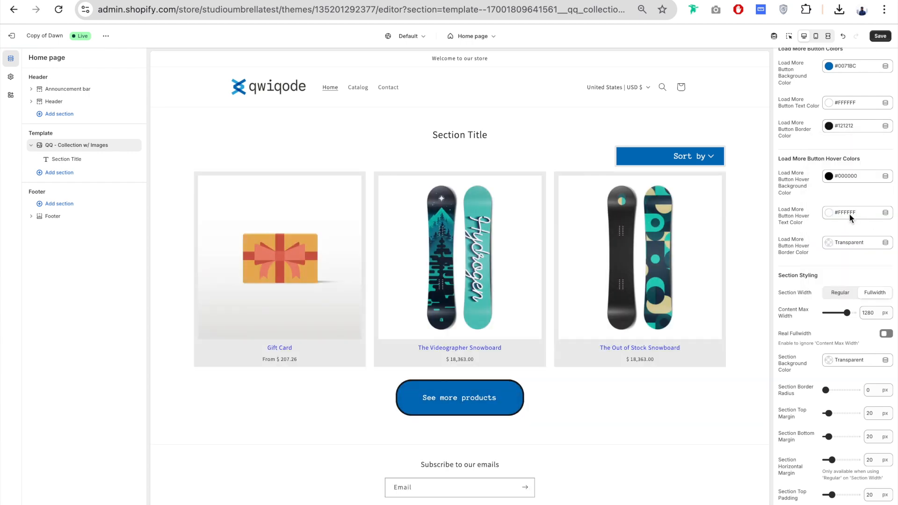
pyautogui.scroll(10, 849, 213)
pyautogui.moveTo(835, 141); pyautogui.dragTo(825, 141)
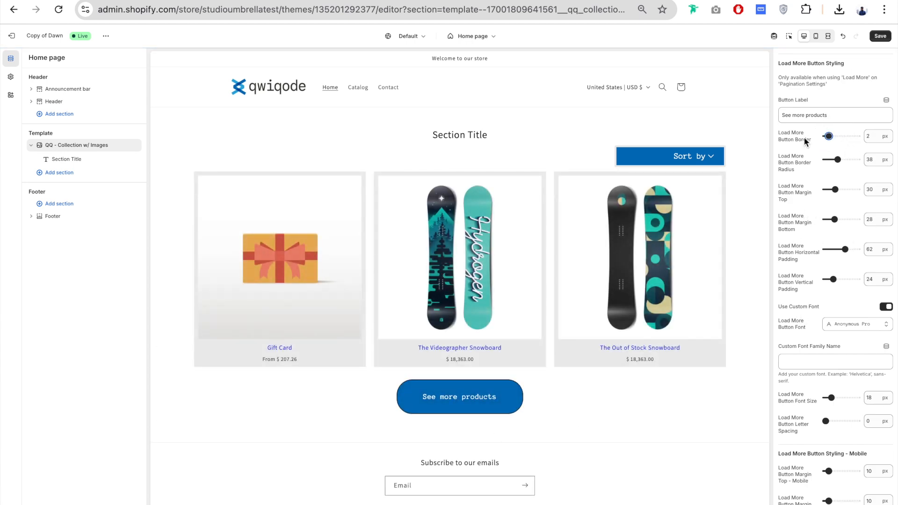
# Reduce the Load More Button Vertical Padding to 20 px and Horizontal Padding to 48 px.
pyautogui.scroll(-1, 819, 266)
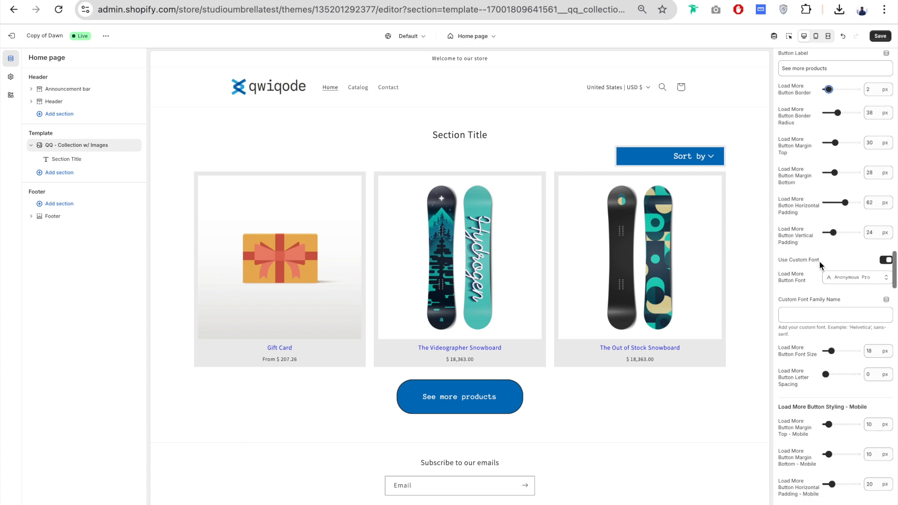
pyautogui.moveTo(833, 232); pyautogui.dragTo(831, 233)
pyautogui.moveTo(845, 203); pyautogui.dragTo(840, 203)
# Set the Load More Button Hover Border Color to #000000 after trying #0071BC, and enable Real Fullwidth for the section.
pyautogui.scroll(-8, 825, 209)
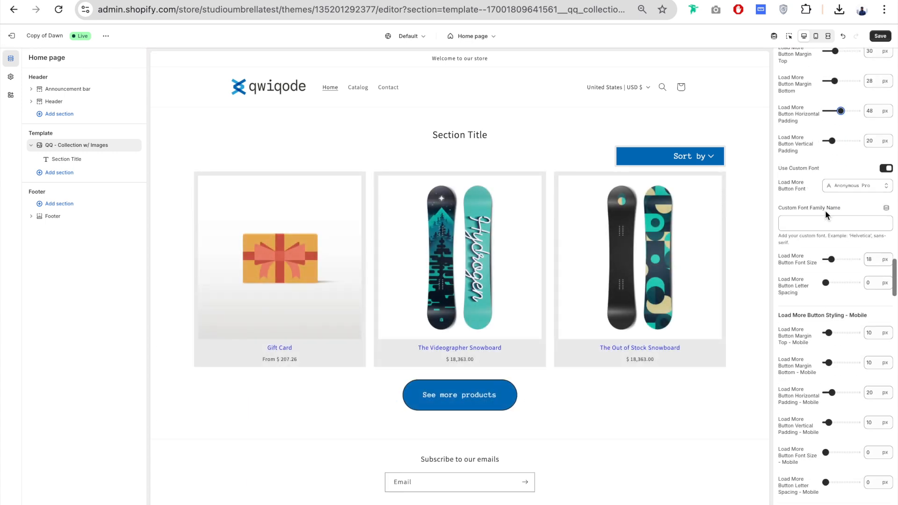
pyautogui.scroll(-1, 785, 152)
pyautogui.moveTo(825, 84); pyautogui.dragTo(854, 84)
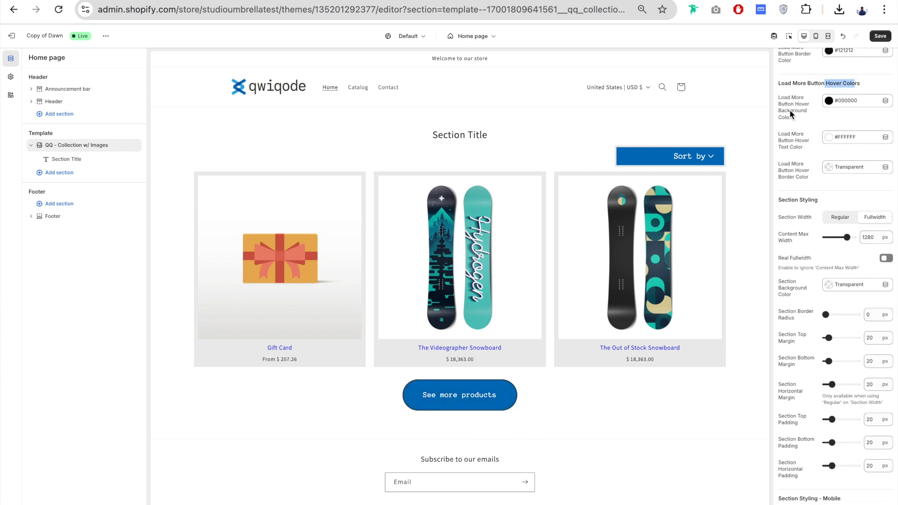
pyautogui.moveTo(789, 110); pyautogui.dragTo(792, 108)
pyautogui.click(845, 170)
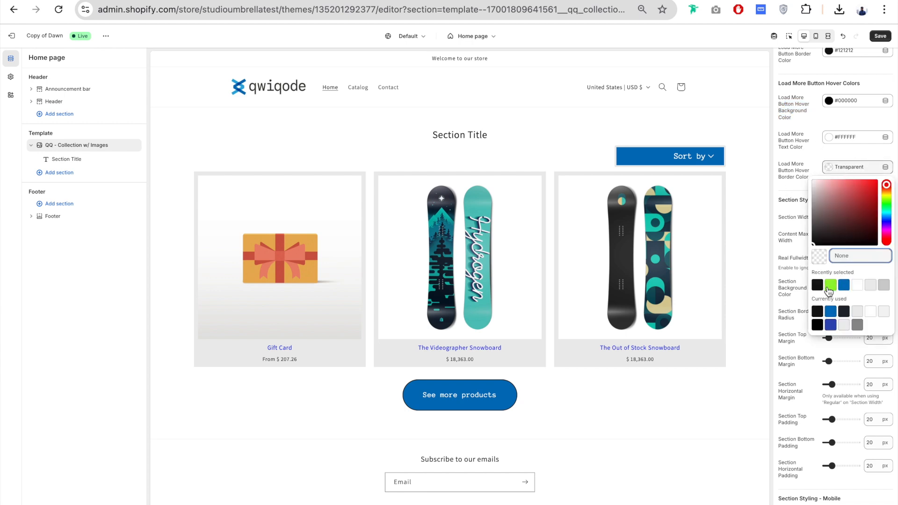
pyautogui.click(844, 285)
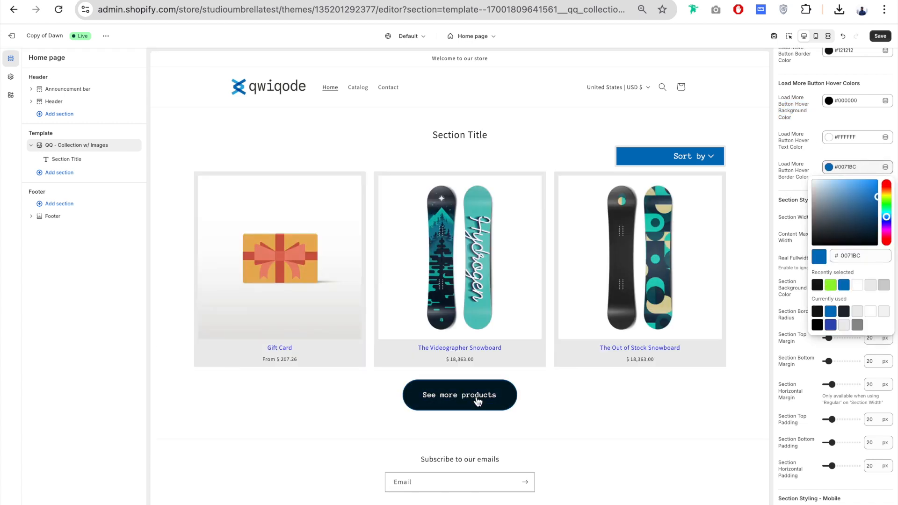
pyautogui.scroll(-1, 858, 55)
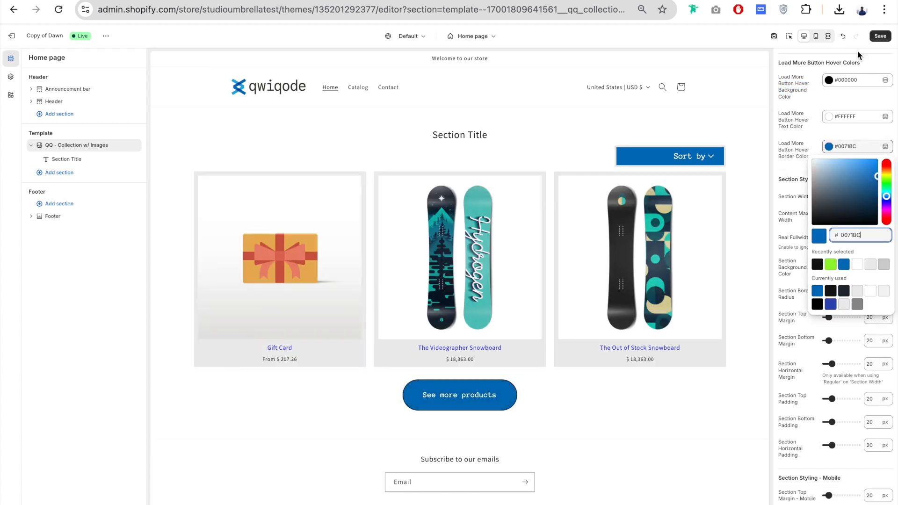
pyautogui.click(855, 116)
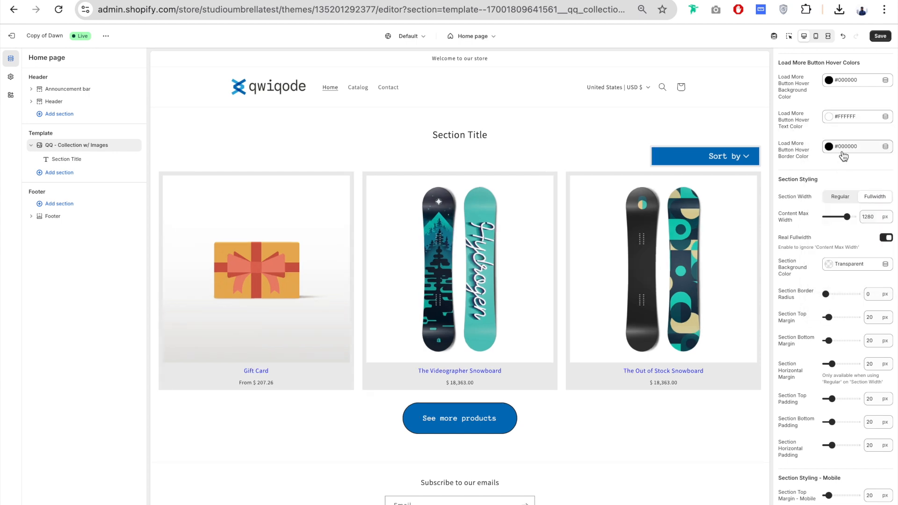
# Preview the Real Fullwidth section in fullscreen and return to the desktop view with its Section Styling options.
pyautogui.scroll(-4, 811, 125)
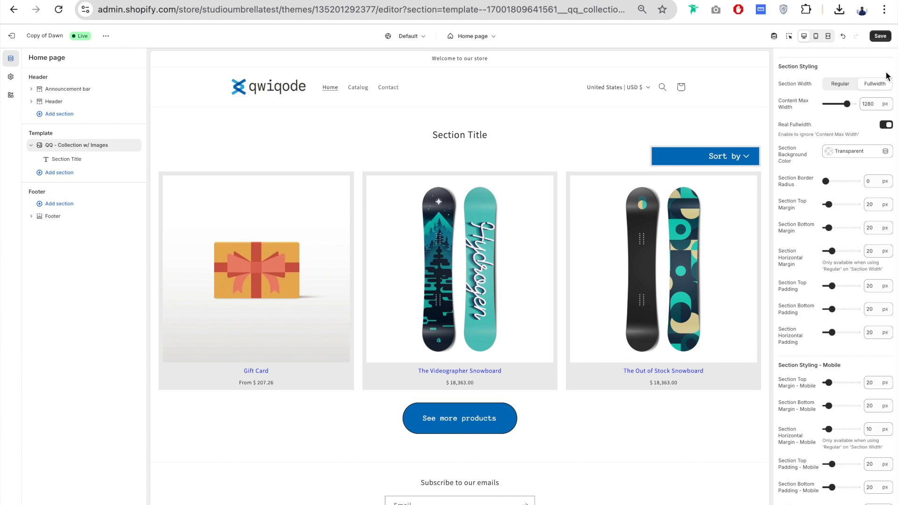
pyautogui.click(828, 36)
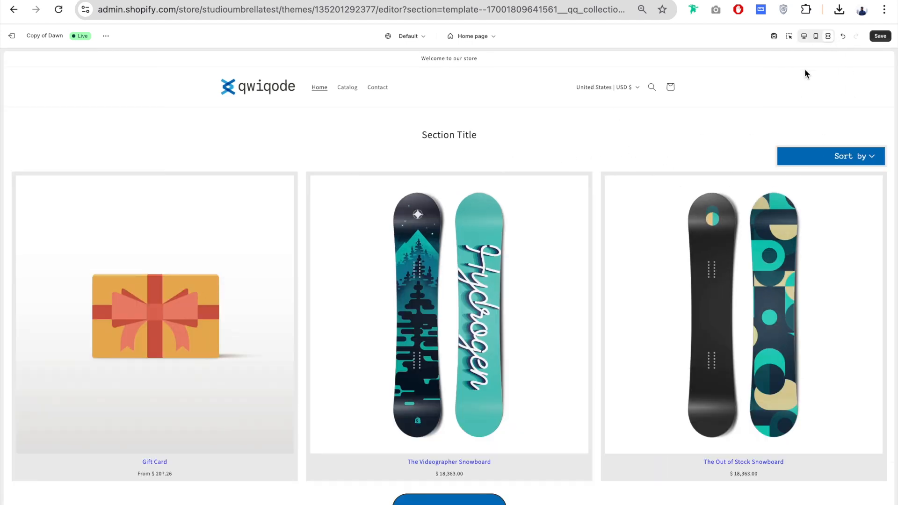
pyautogui.click(804, 36)
pyautogui.scroll(-1, 818, 83)
pyautogui.scroll(1, 796, 100)
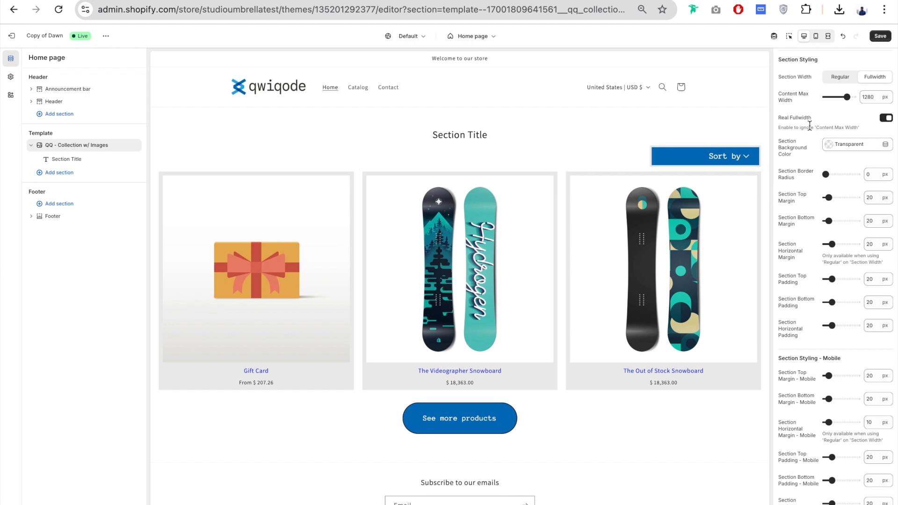
# Disable Real Fullwidth and compare the section's width with and without it in the fullscreen preview.
pyautogui.click(827, 36)
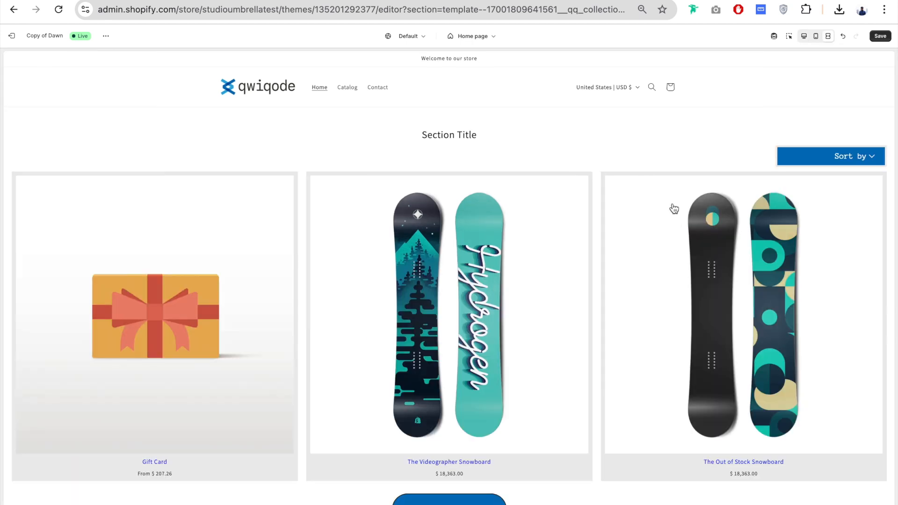
pyautogui.click(803, 36)
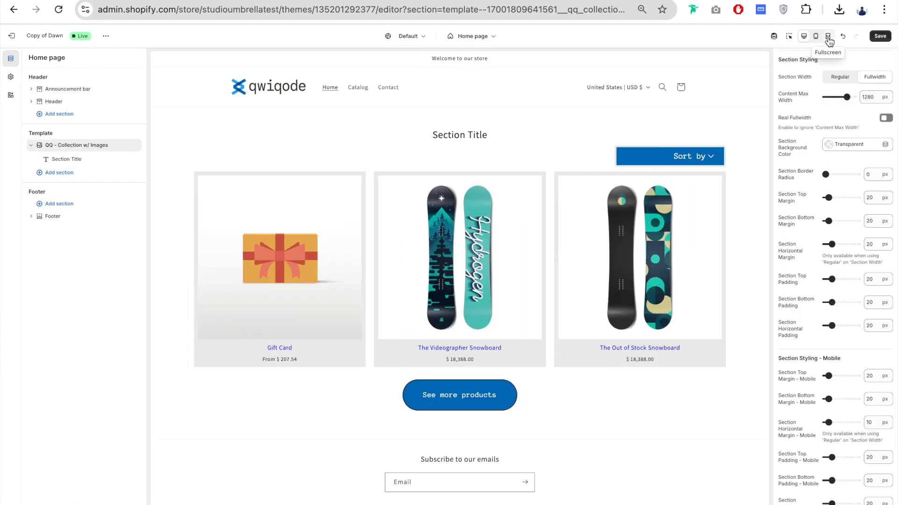
pyautogui.click(828, 36)
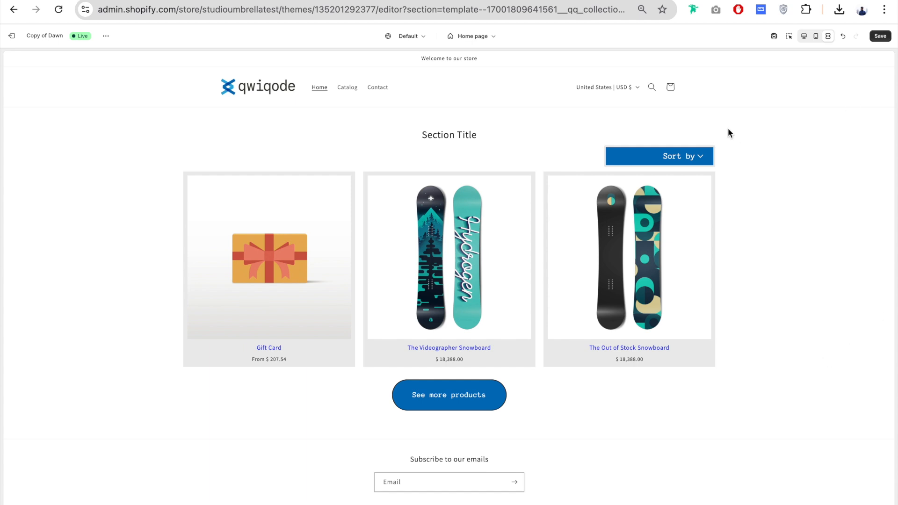
# Return to the desktop view and set the Section Background Color to #EDECEC.
pyautogui.click(804, 37)
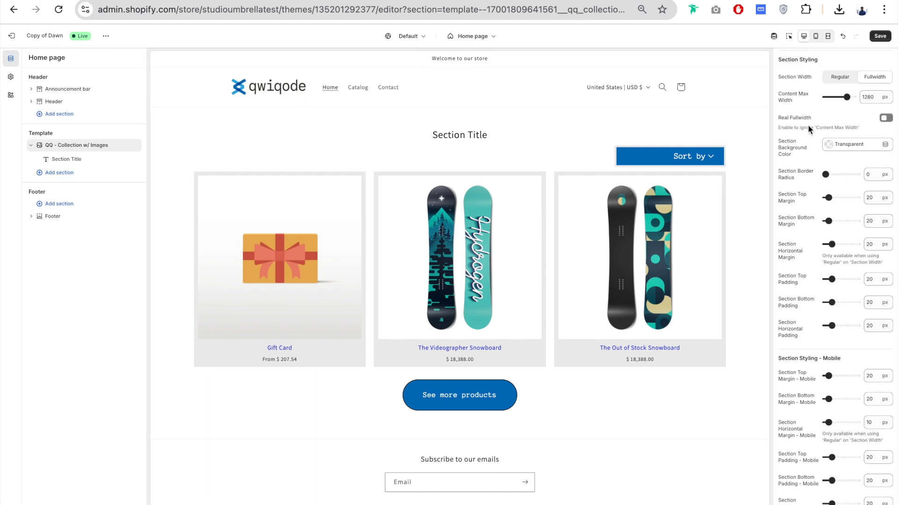
pyautogui.click(849, 144)
pyautogui.click(884, 263)
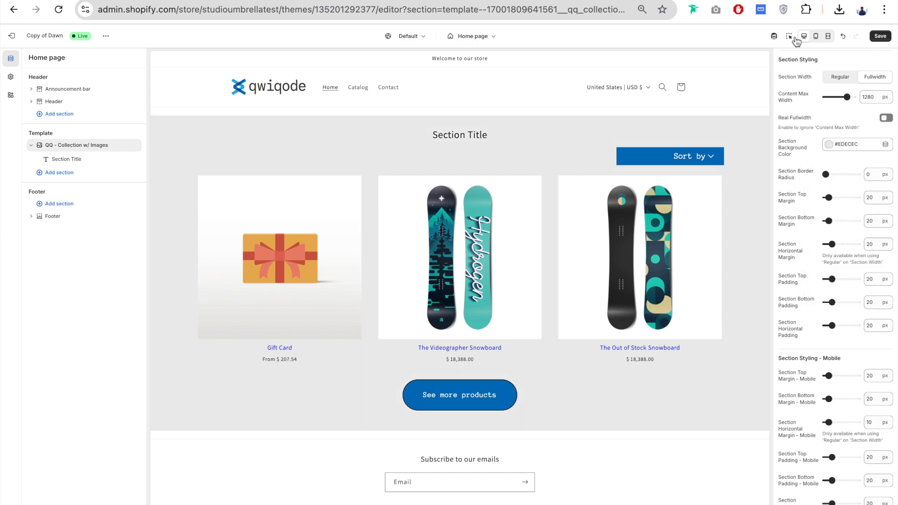
# Enable Real Fullwidth and check the coloured section background in the fullscreen preview.
pyautogui.click(827, 38)
pyautogui.click(885, 118)
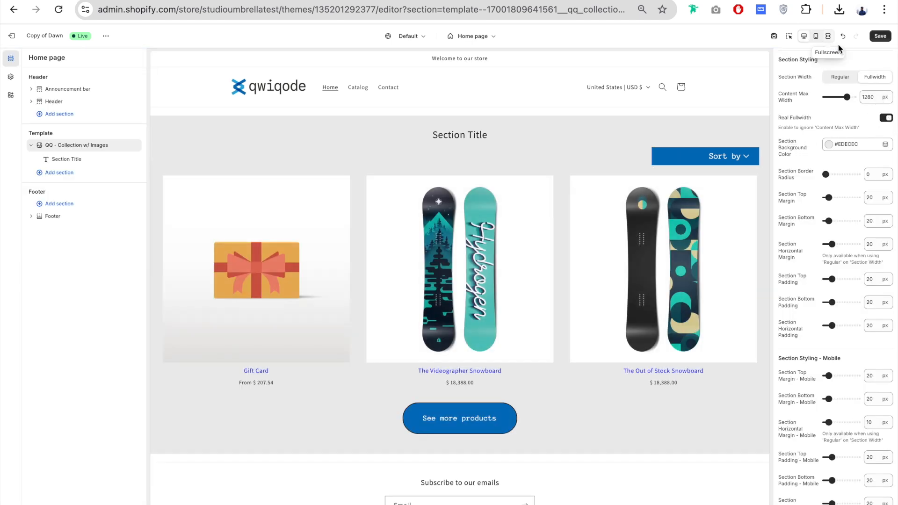
pyautogui.click(828, 36)
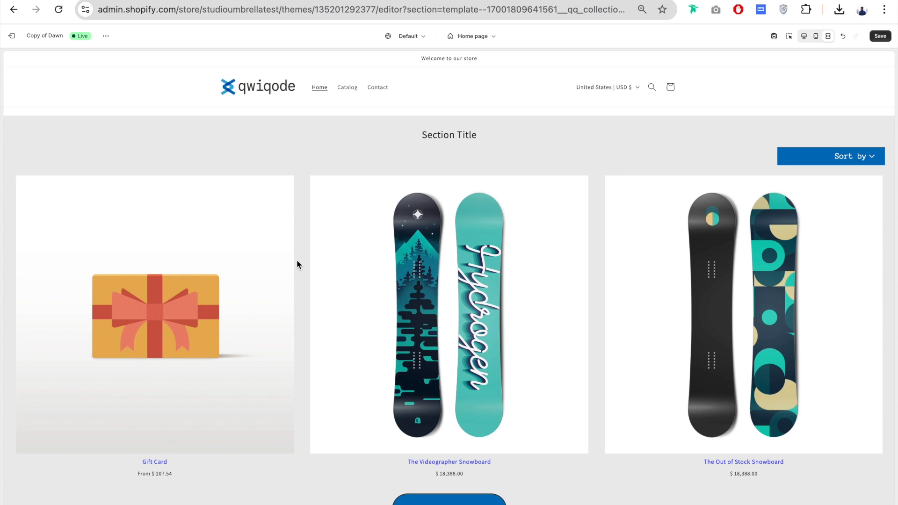
pyautogui.click(828, 36)
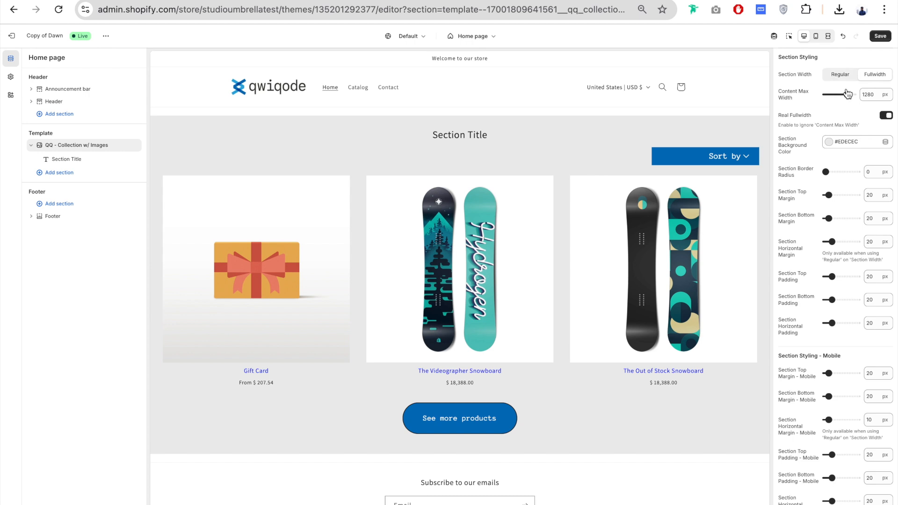
# Set the Section Width to Regular with Real Fullwidth disabled, and check the section in the fullscreen preview.
pyautogui.click(840, 75)
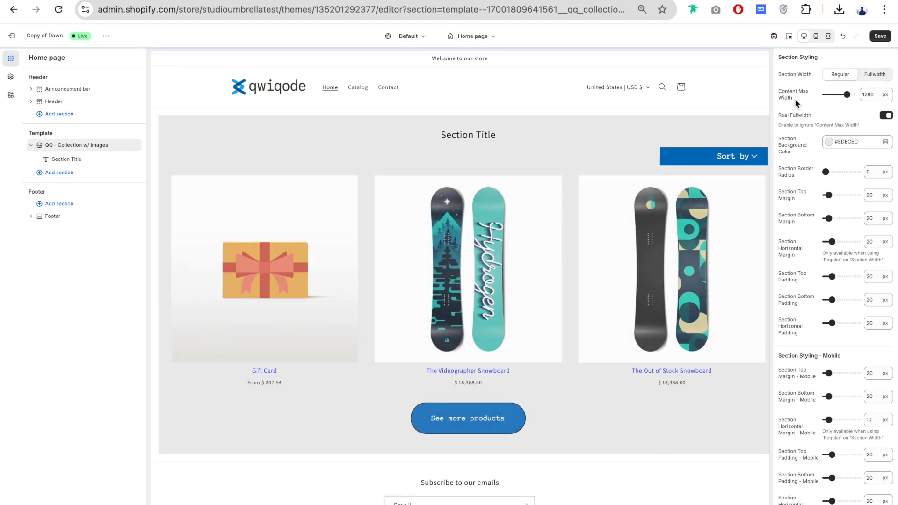
pyautogui.tripleClick(779, 93)
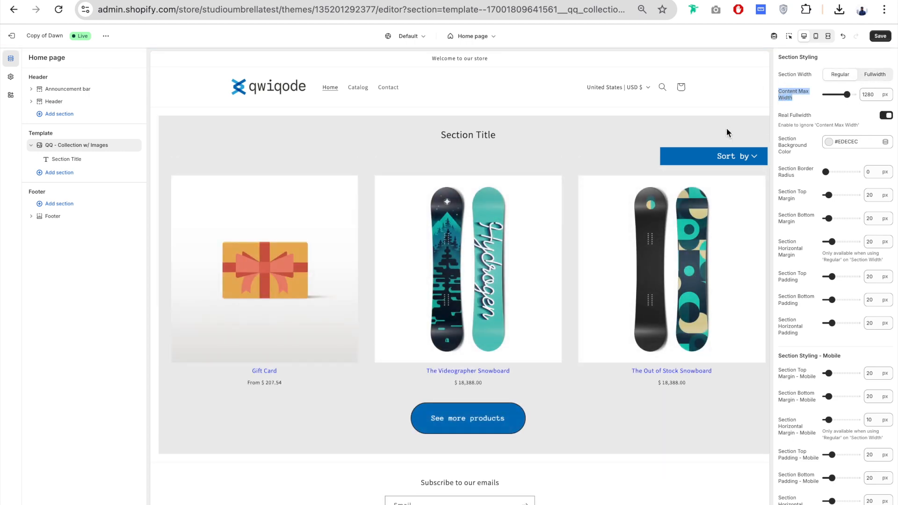
pyautogui.click(886, 115)
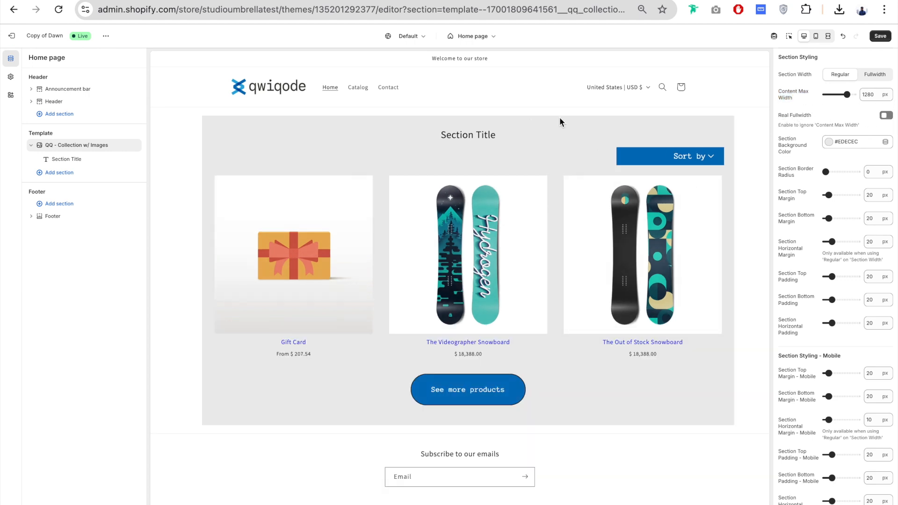
pyautogui.click(828, 39)
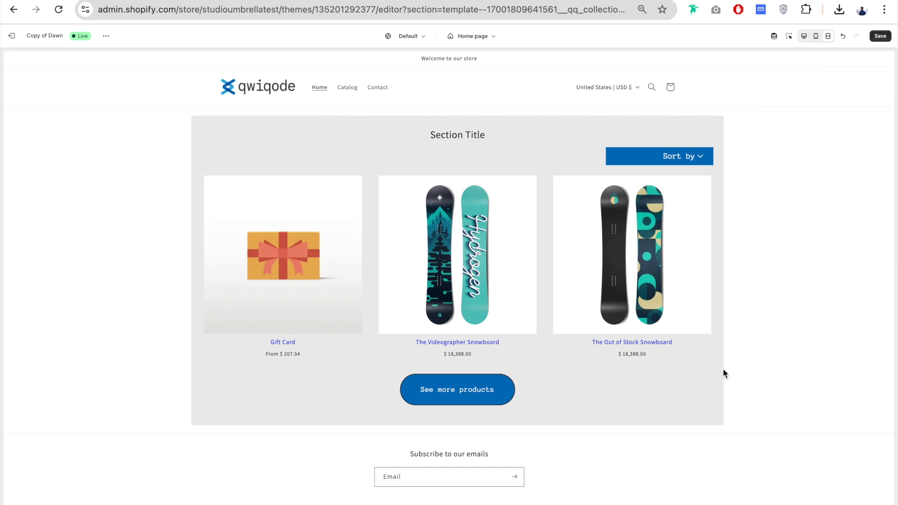
pyautogui.click(828, 36)
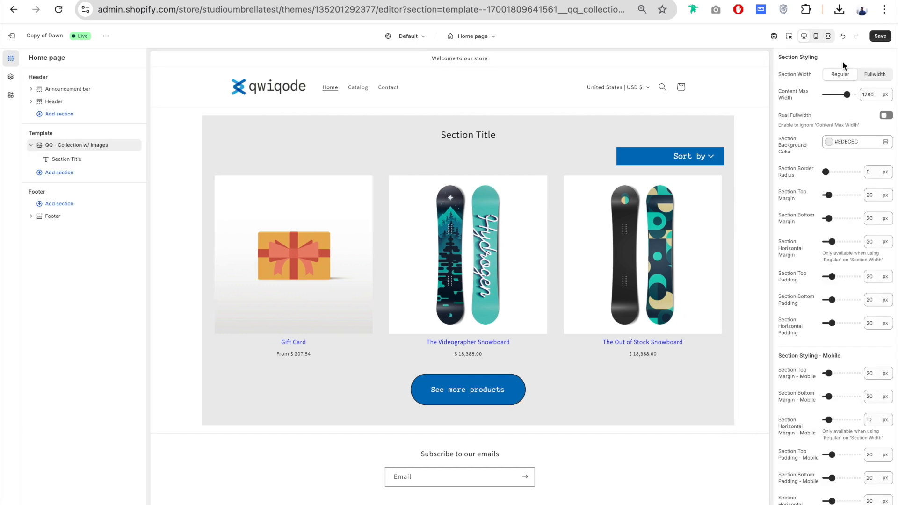
# Set the Content Max Width to 1320 px and the Section Width to Fullwidth.
pyautogui.moveTo(846, 95)
pyautogui.mouseDown()
pyautogui.moveTo(831, 94)
pyautogui.moveTo(848, 94)
pyautogui.mouseUp()
pyautogui.click(881, 77)
# Set the Section Border Radius to 24 px and the Section Horizontal Margin to 0 px.
pyautogui.scroll(-2, 818, 113)
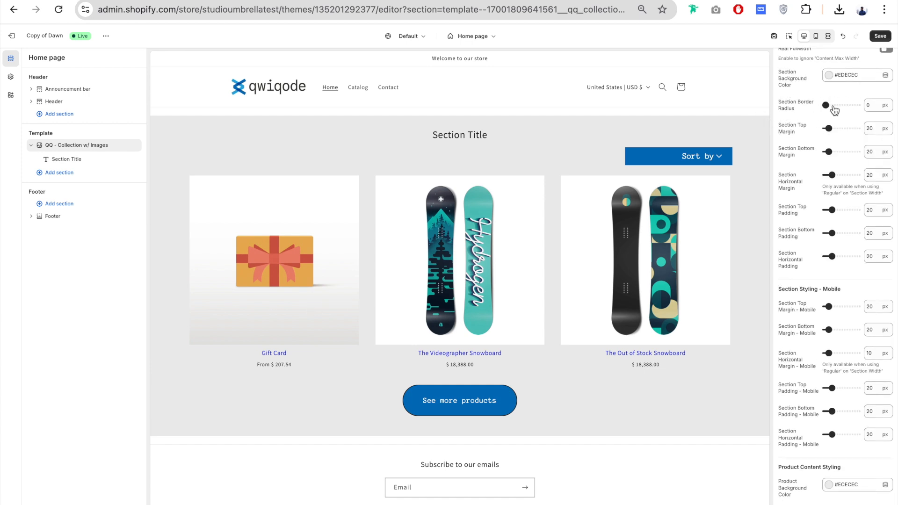
pyautogui.moveTo(826, 105); pyautogui.dragTo(833, 105)
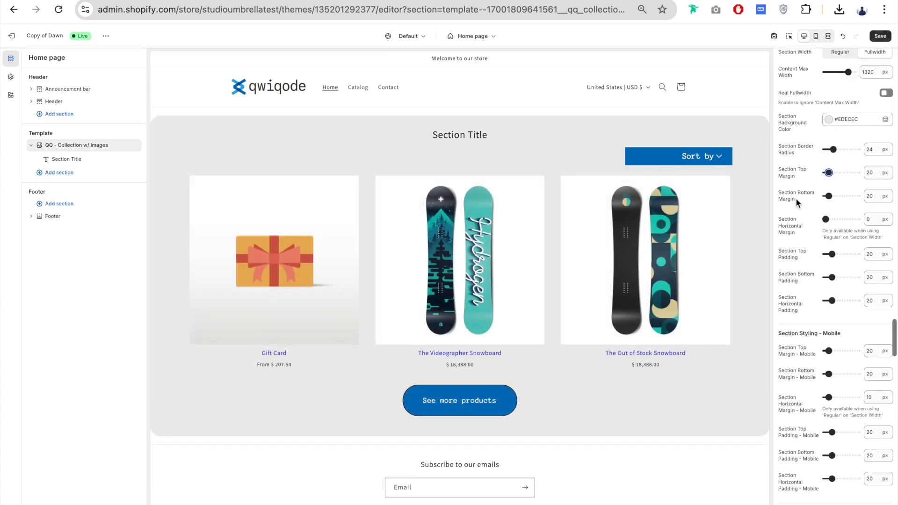
pyautogui.scroll(-1, 796, 198)
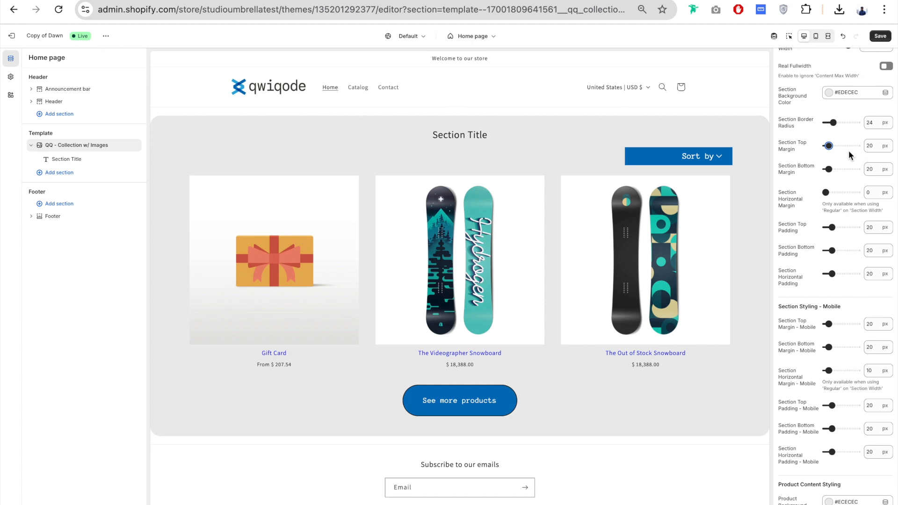
# Set the Section Top Margin to 50 px and the Section Bottom Margin to 66 px.
pyautogui.moveTo(828, 146); pyautogui.dragTo(836, 169)
pyautogui.click(831, 169)
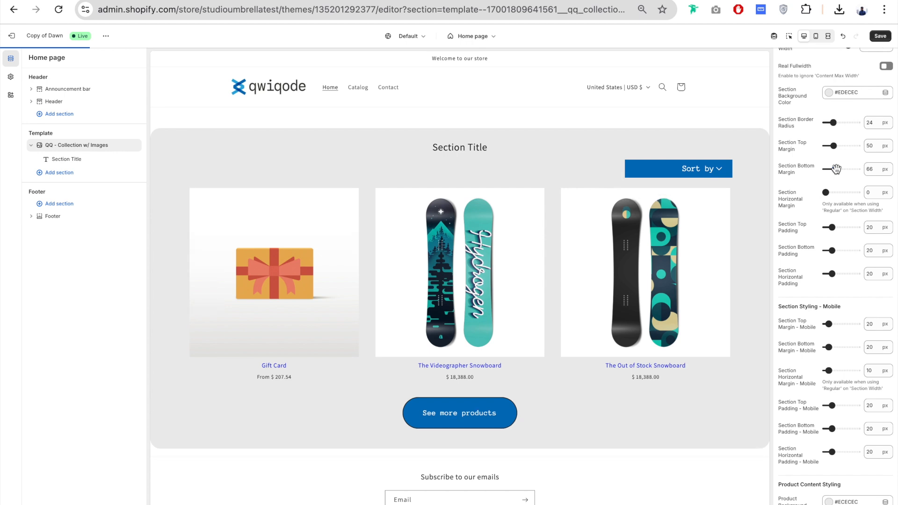
pyautogui.scroll(-3, 807, 149)
pyautogui.scroll(-1, 807, 149)
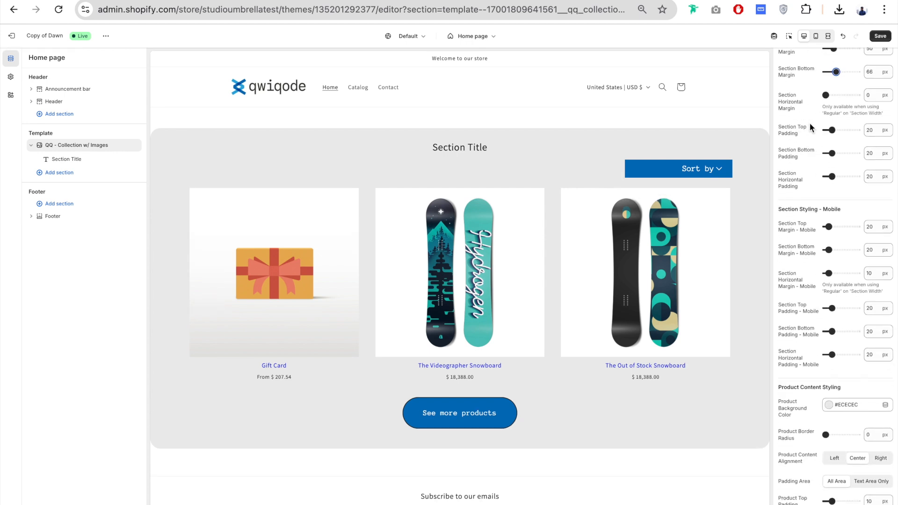
# Switch the Section Width to Regular with a Content Max Width of 1500 px and a Section Horizontal Margin of 10 px.
pyautogui.scroll(7, 809, 122)
pyautogui.click(844, 111)
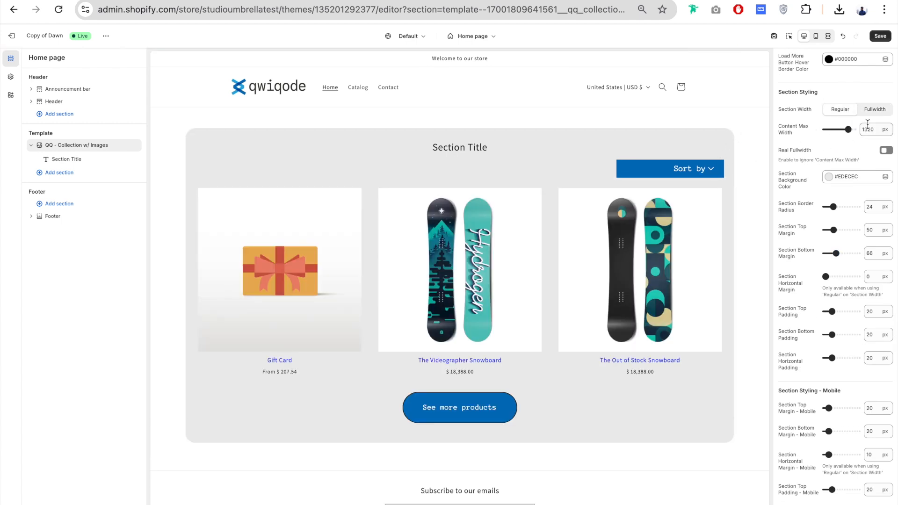
pyautogui.moveTo(851, 133); pyautogui.dragTo(874, 129)
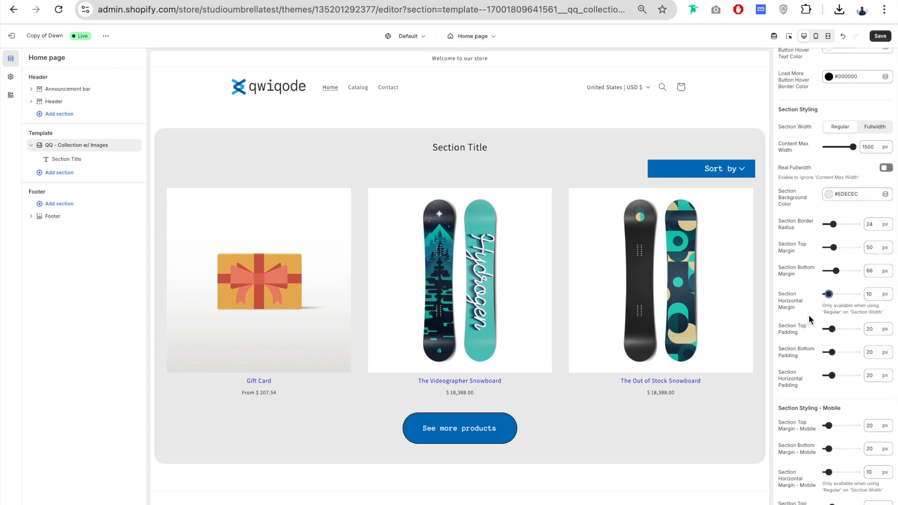
# Review the Section Styling options and change the Section Width to Fullwidth.
pyautogui.scroll(2, 802, 344)
pyautogui.scroll(-1, 802, 343)
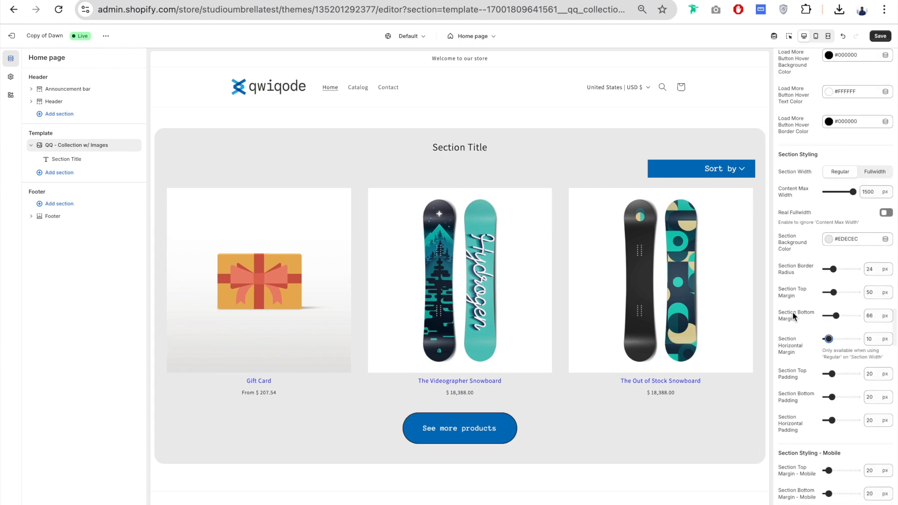
pyautogui.scroll(-2, 793, 311)
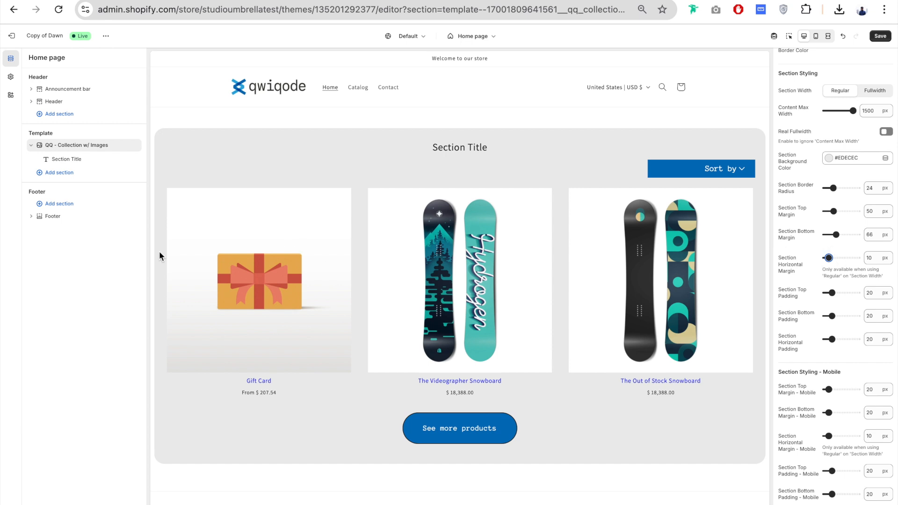
pyautogui.scroll(-1, 842, 66)
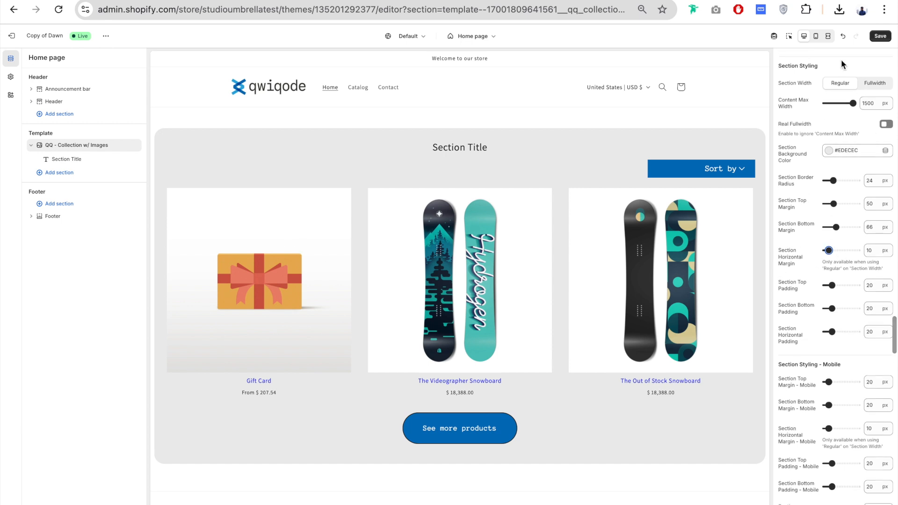
pyautogui.click(876, 84)
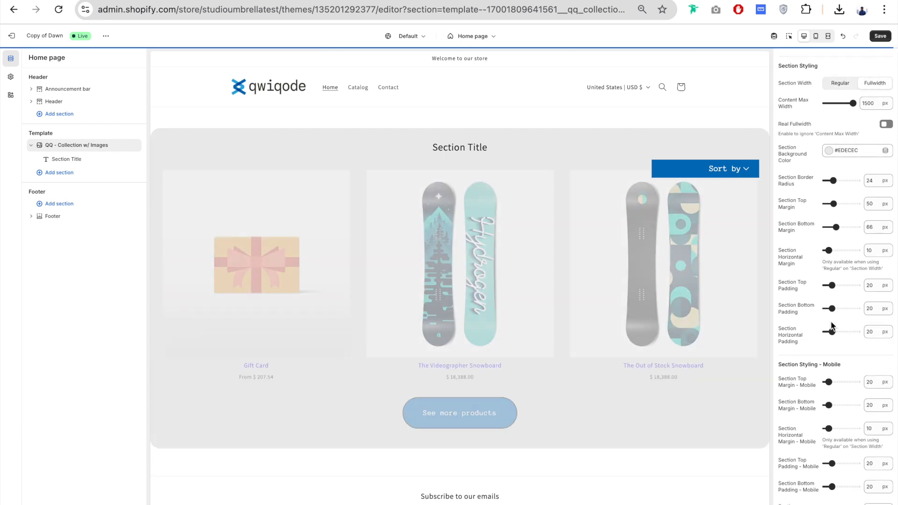
# Increase the Section Top and Bottom Padding slightly and set the Section Horizontal Padding to 31 px.
pyautogui.scroll(-3, 817, 262)
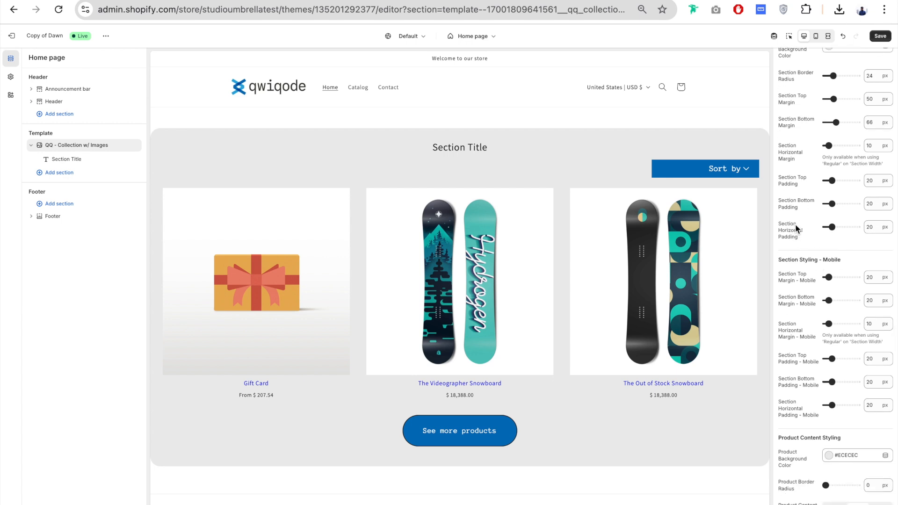
pyautogui.moveTo(831, 181); pyautogui.dragTo(835, 227)
pyautogui.click(832, 204)
pyautogui.scroll(-4, 801, 196)
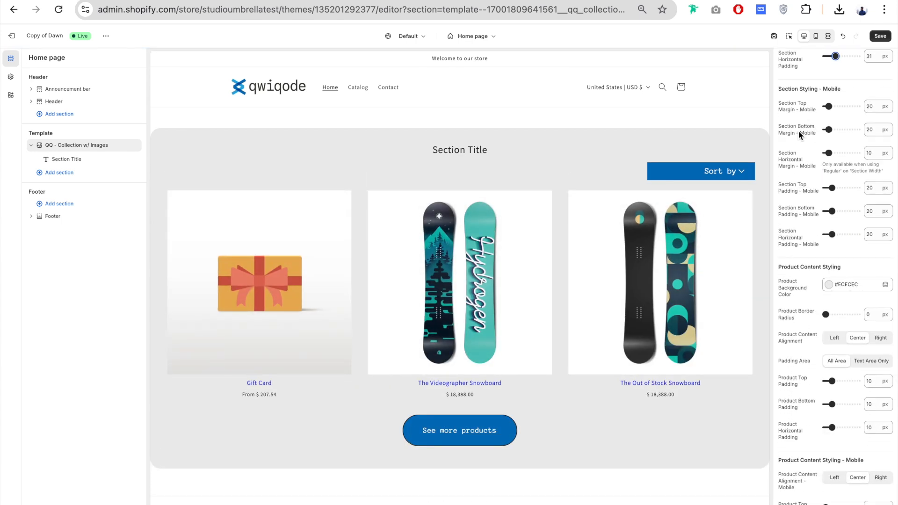
# Set the Product Background Color to #909090 and the Product Border Radius to 16 px.
pyautogui.scroll(-1, 790, 162)
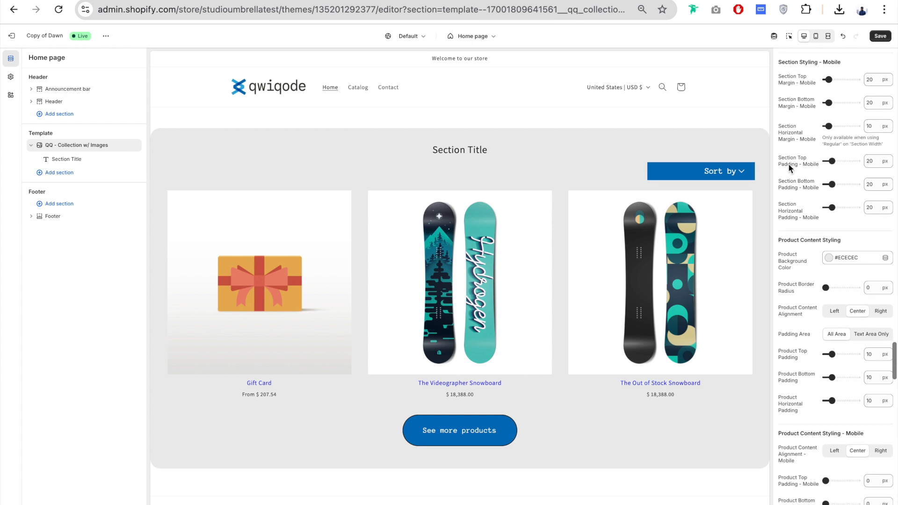
pyautogui.scroll(-3, 803, 231)
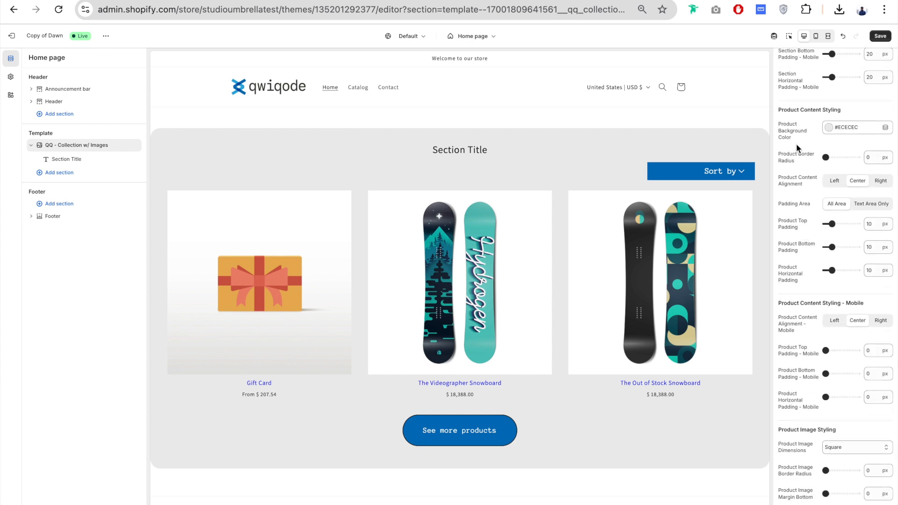
pyautogui.click(852, 128)
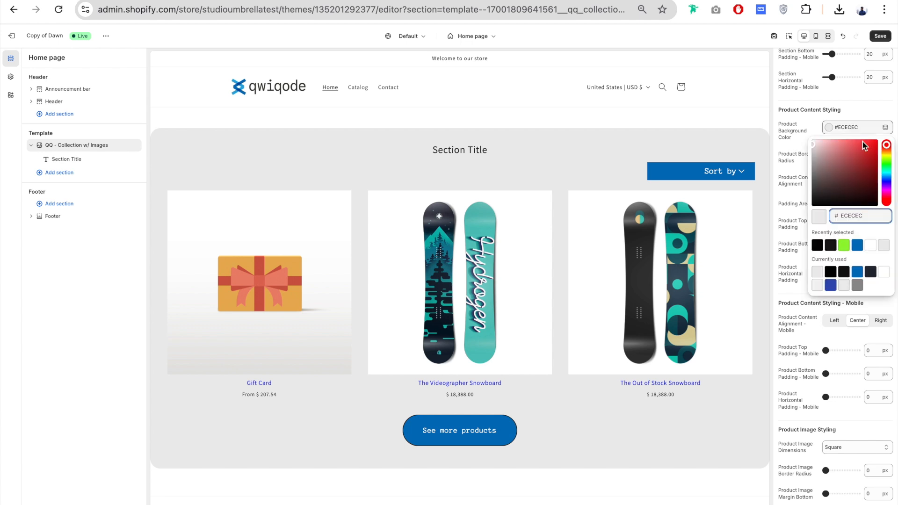
pyautogui.click(857, 285)
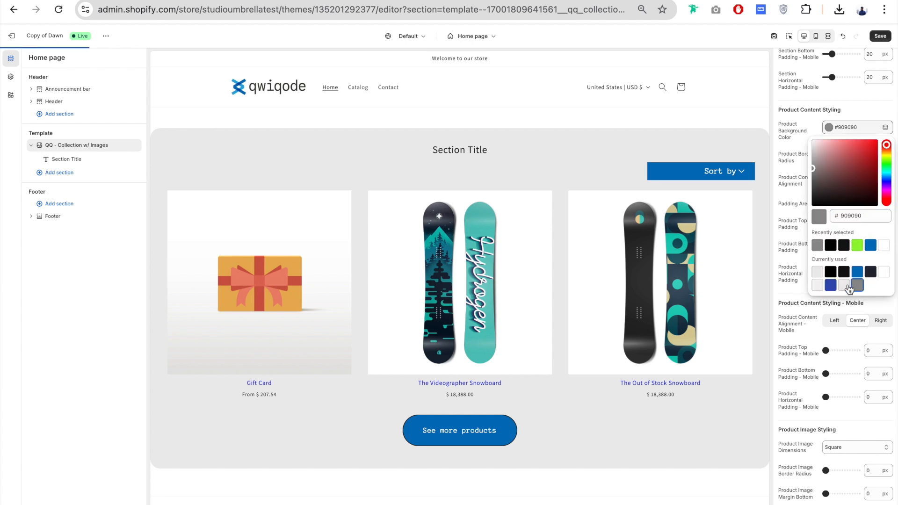
pyautogui.click(791, 149)
pyautogui.scroll(-1, 798, 173)
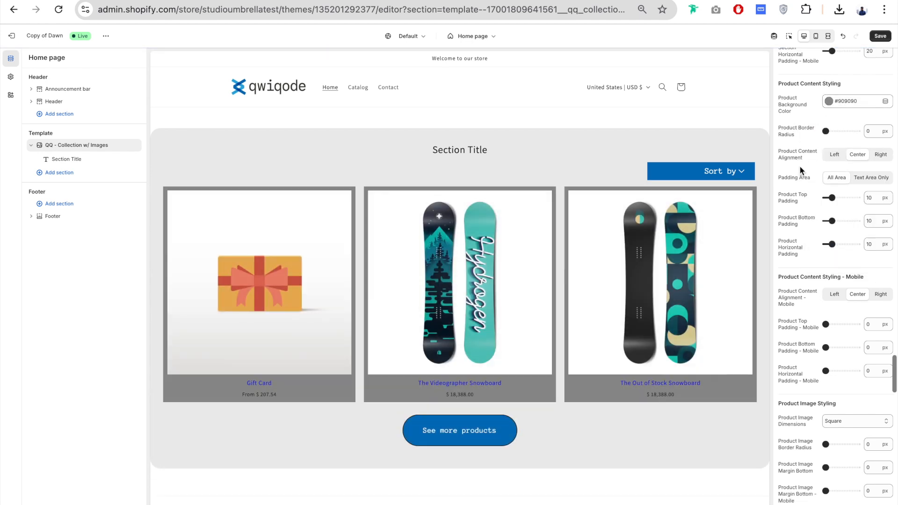
pyautogui.moveTo(827, 130); pyautogui.dragTo(831, 130)
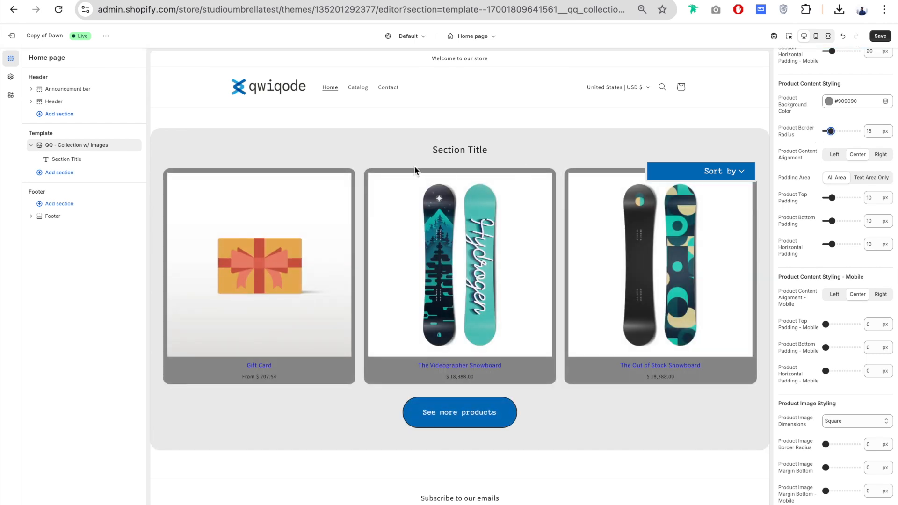
# Try the Left and Right options for the desktop Product Content Alignment.
pyautogui.scroll(-1, 795, 165)
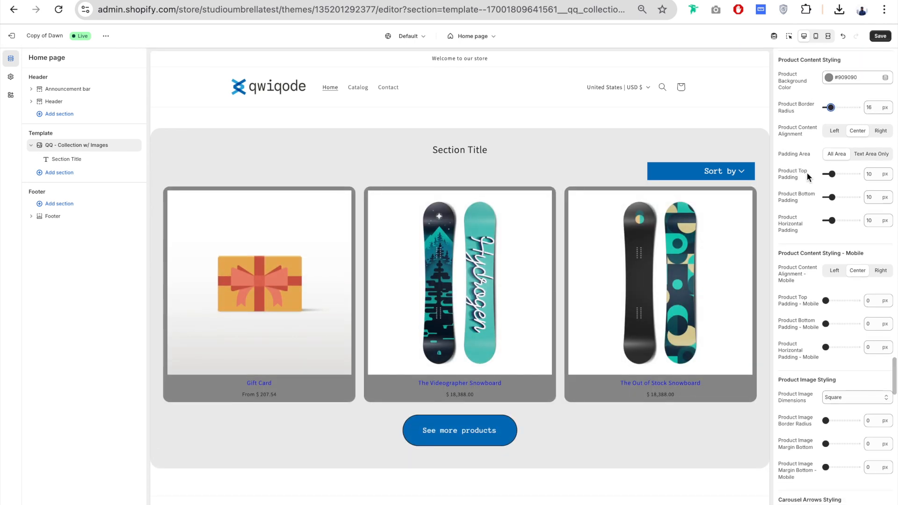
pyautogui.click(835, 132)
pyautogui.click(881, 131)
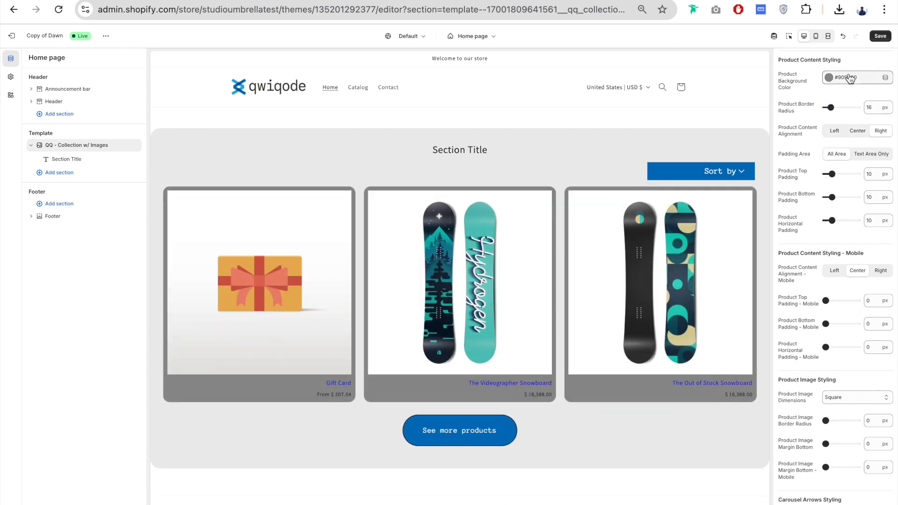
# Change the Product Background Color to #0071BC.
pyautogui.click(846, 79)
pyautogui.click(871, 195)
pyautogui.click(781, 145)
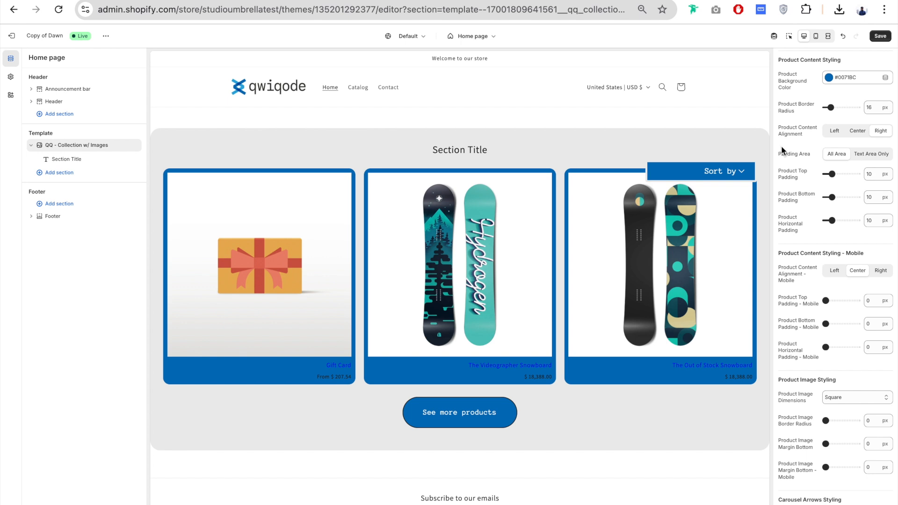
# Set the desktop Product Content Alignment to Center and the Padding Area to Text Area Only.
pyautogui.scroll(-1, 833, 140)
pyautogui.click(862, 94)
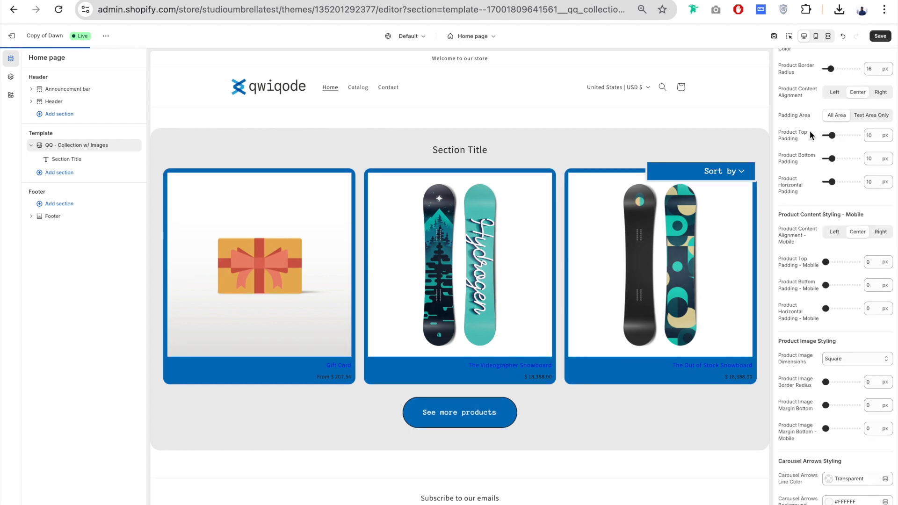
pyautogui.scroll(-1, 842, 116)
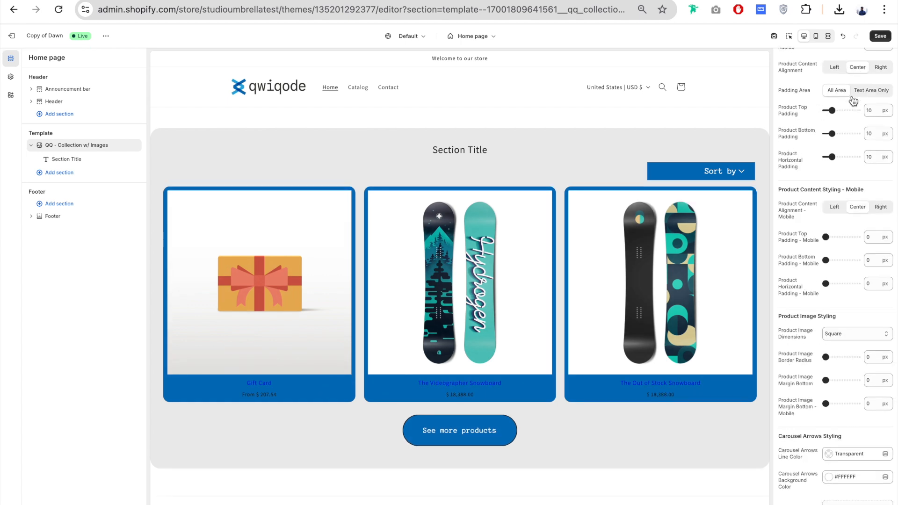
pyautogui.click(875, 92)
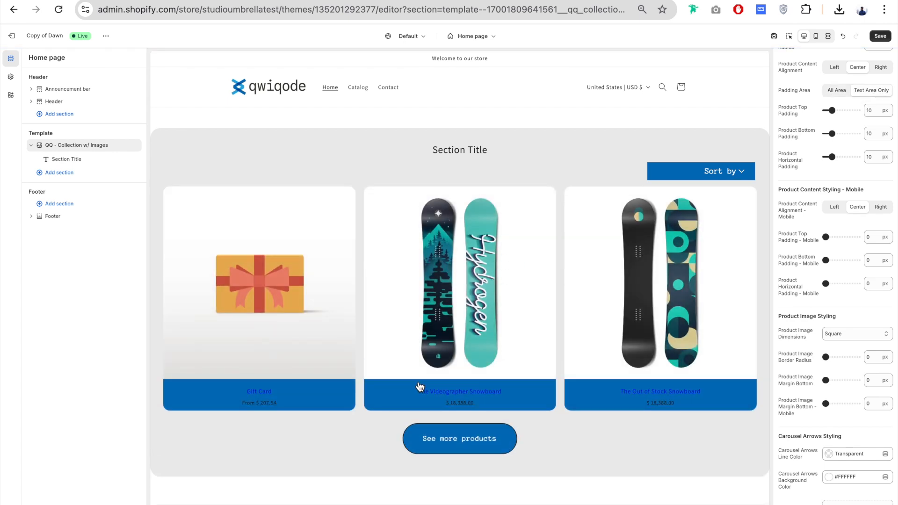
# Set the Padding Area to All Area and slightly increase the desktop Product Top Padding.
pyautogui.click(837, 92)
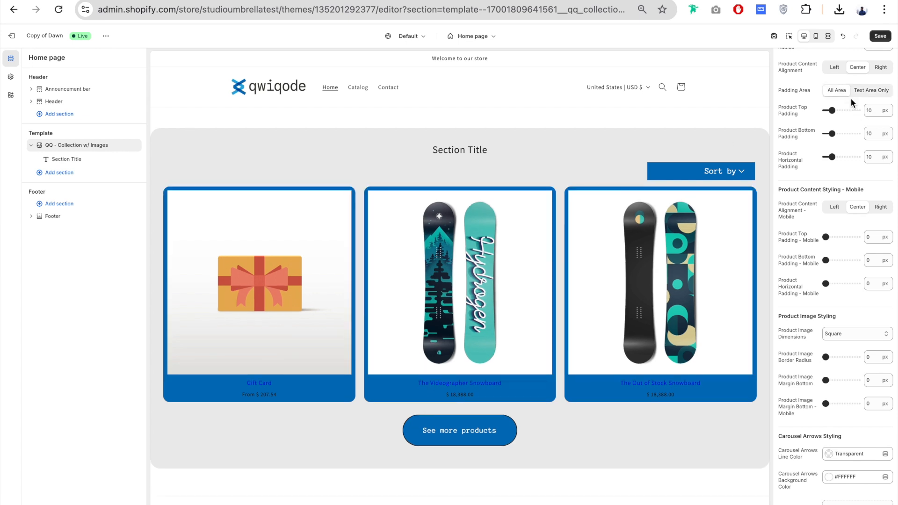
pyautogui.scroll(-1, 814, 116)
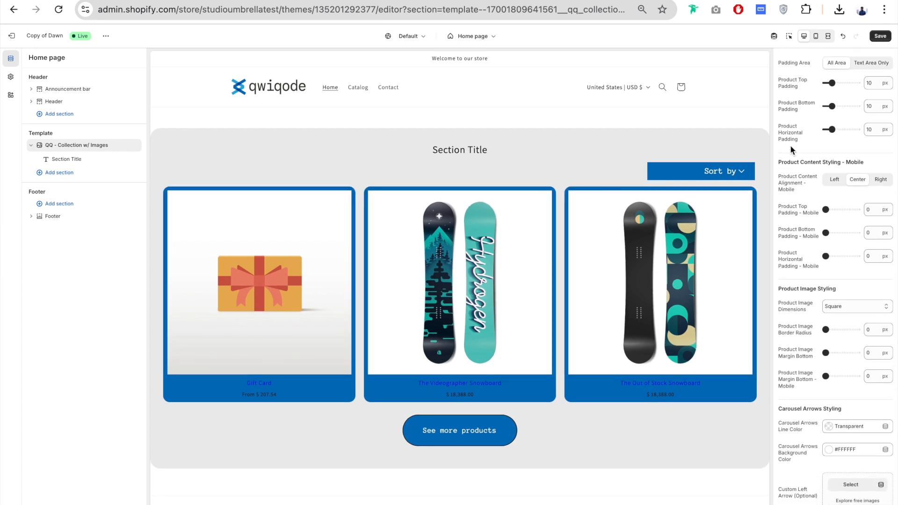
pyautogui.moveTo(832, 83); pyautogui.dragTo(836, 106)
pyautogui.scroll(-2, 804, 136)
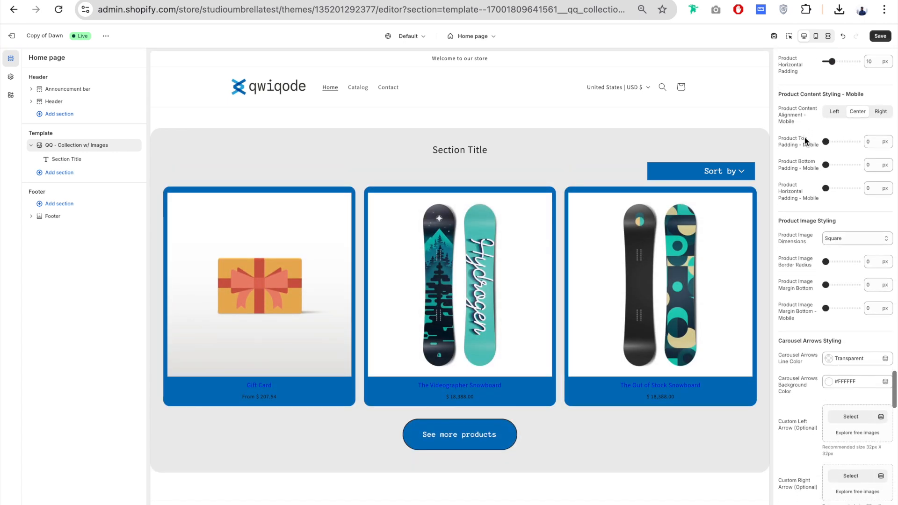
pyautogui.scroll(-1, 804, 136)
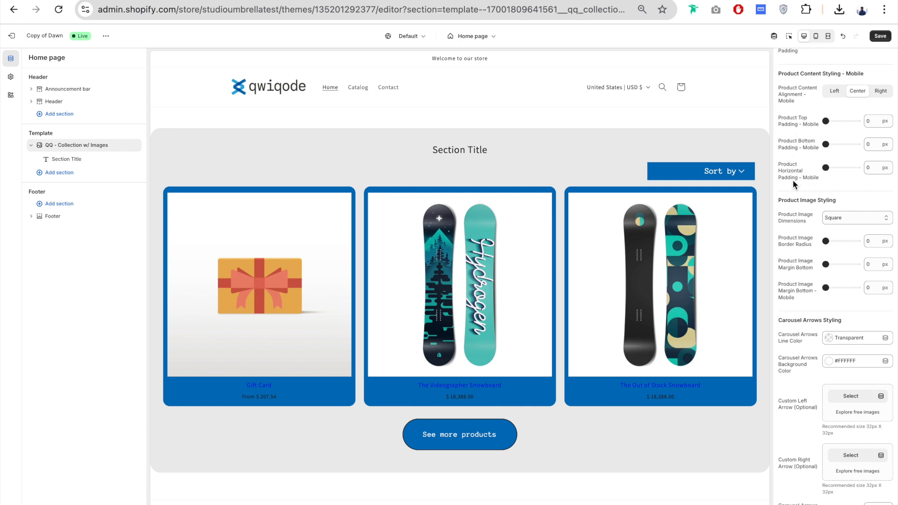
pyautogui.scroll(-3, 796, 180)
pyautogui.moveTo(811, 98); pyautogui.dragTo(787, 97)
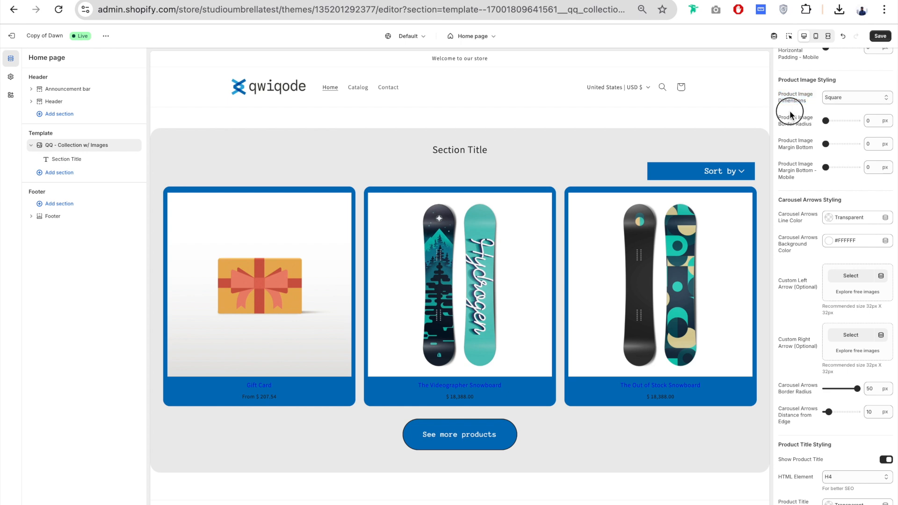
# Try the Landscape, Original, Portrait, Horizontal (16x9) and Vertical (9x16) Product Image Dimensions and return the setting to Square.
pyautogui.click(845, 98)
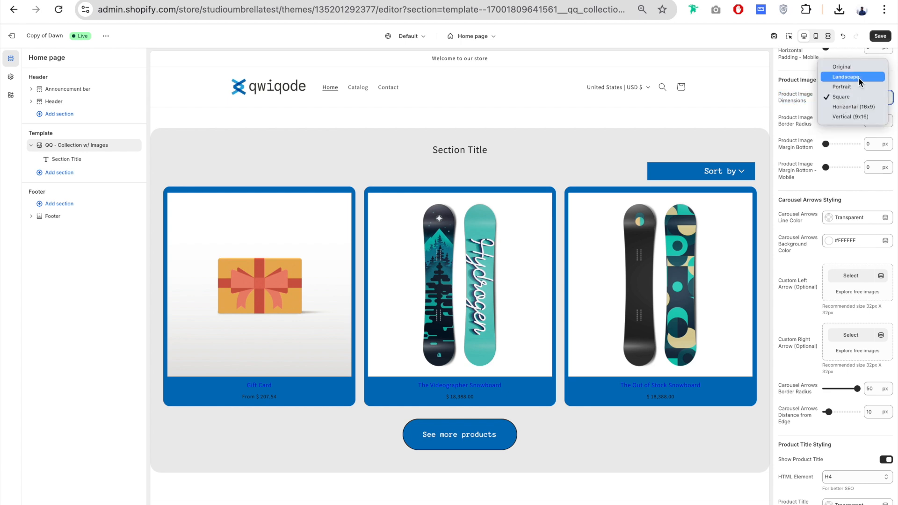
pyautogui.click(857, 77)
pyautogui.click(856, 98)
pyautogui.click(853, 88)
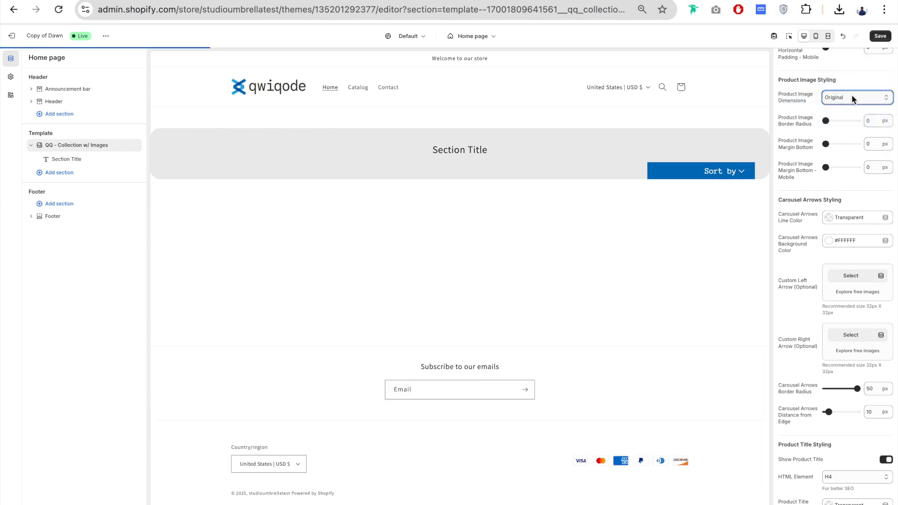
pyautogui.click(853, 98)
pyautogui.click(862, 117)
pyautogui.click(860, 97)
pyautogui.click(860, 117)
pyautogui.click(858, 99)
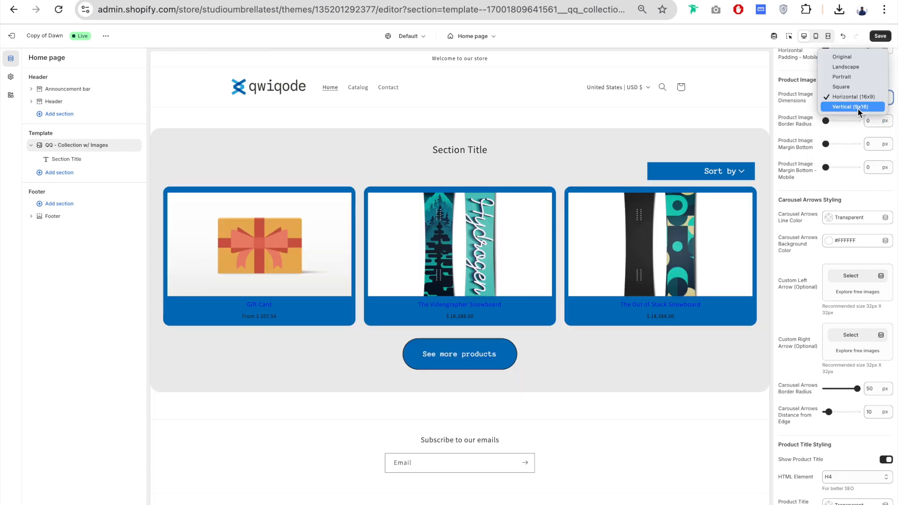
pyautogui.click(857, 108)
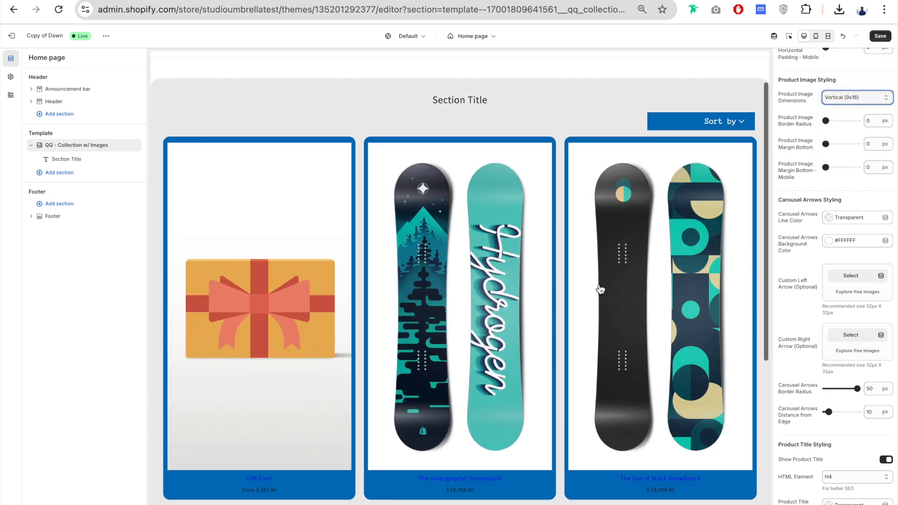
pyautogui.click(852, 97)
pyautogui.click(858, 76)
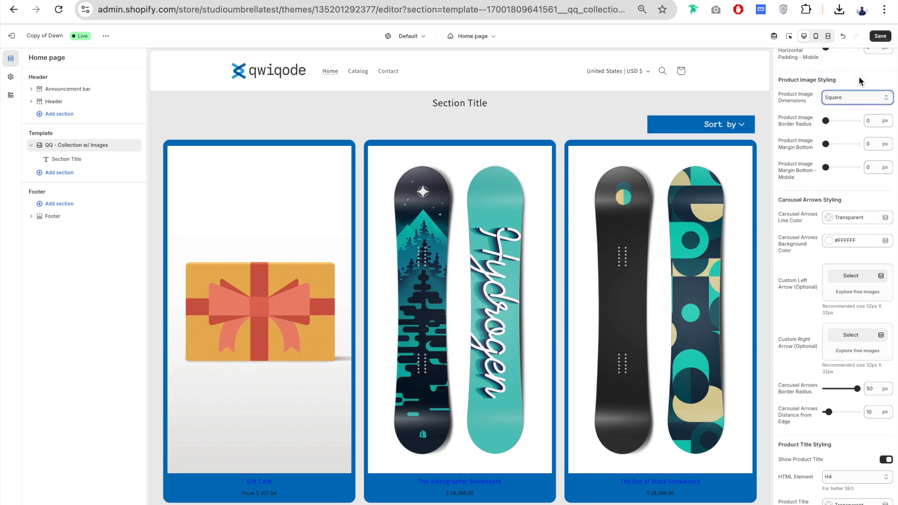
# Set the Product Image Border Radius to 16 px and the Product Image Margin Bottom to 17 px.
pyautogui.scroll(-1, 804, 122)
pyautogui.scroll(-1, 804, 122)
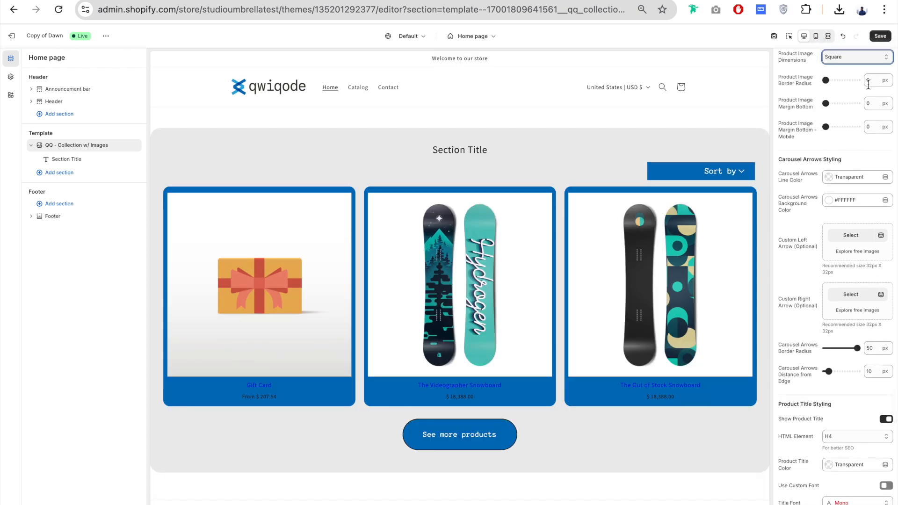
pyautogui.moveTo(825, 80); pyautogui.dragTo(831, 80)
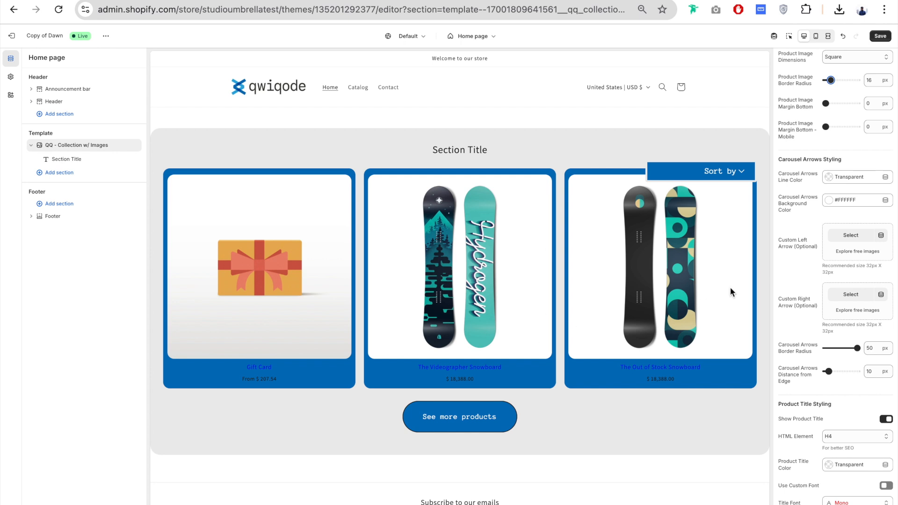
pyautogui.scroll(-1, 802, 91)
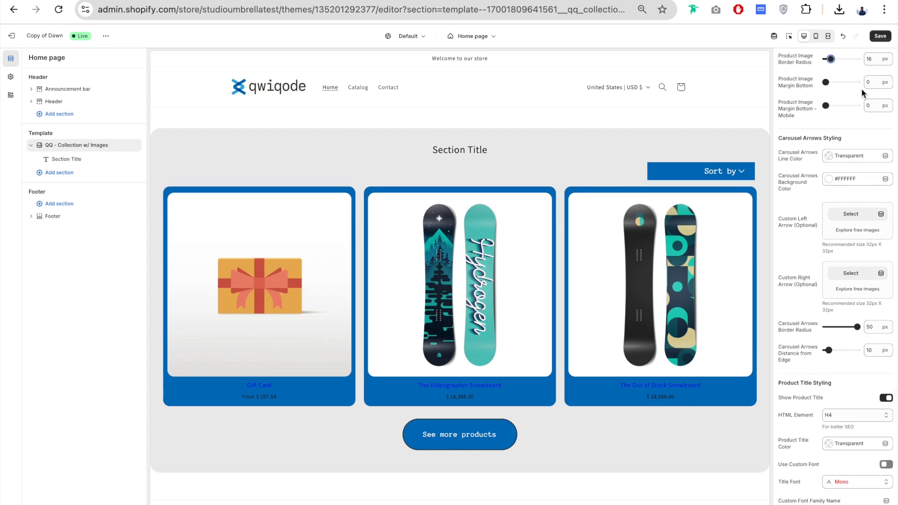
pyautogui.moveTo(831, 85); pyautogui.dragTo(842, 84)
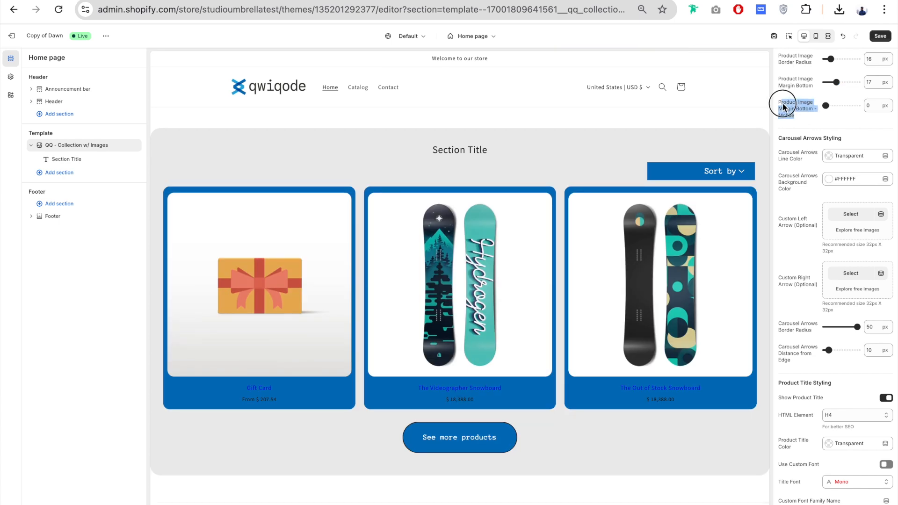
# Set the Carousel Arrows Line Color to #FFFFFF and the Background Color to #0071BC, testing the arrows on the product images.
pyautogui.scroll(-2, 815, 159)
pyautogui.scroll(-1, 814, 157)
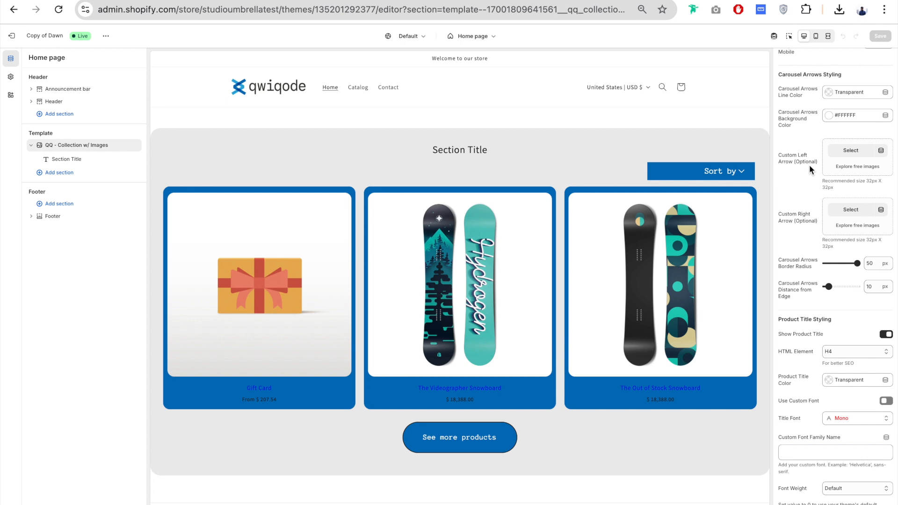
pyautogui.click(345, 279)
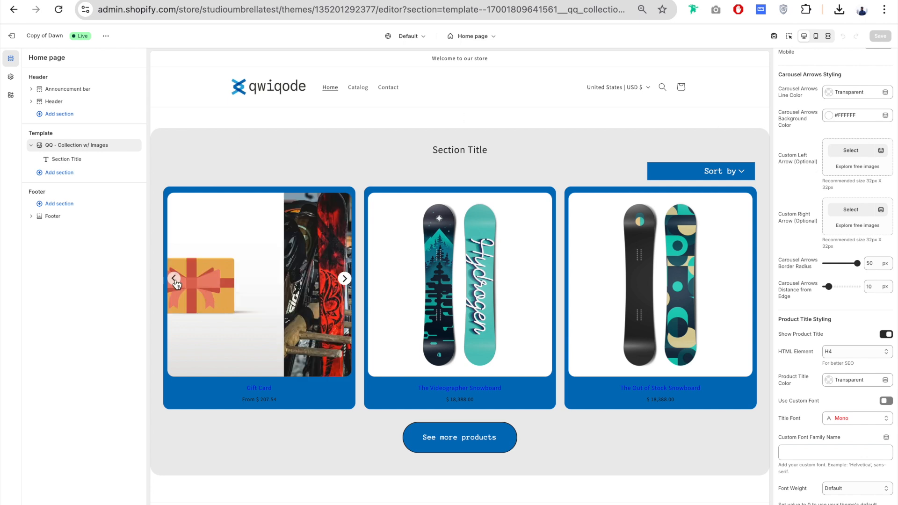
pyautogui.click(545, 280)
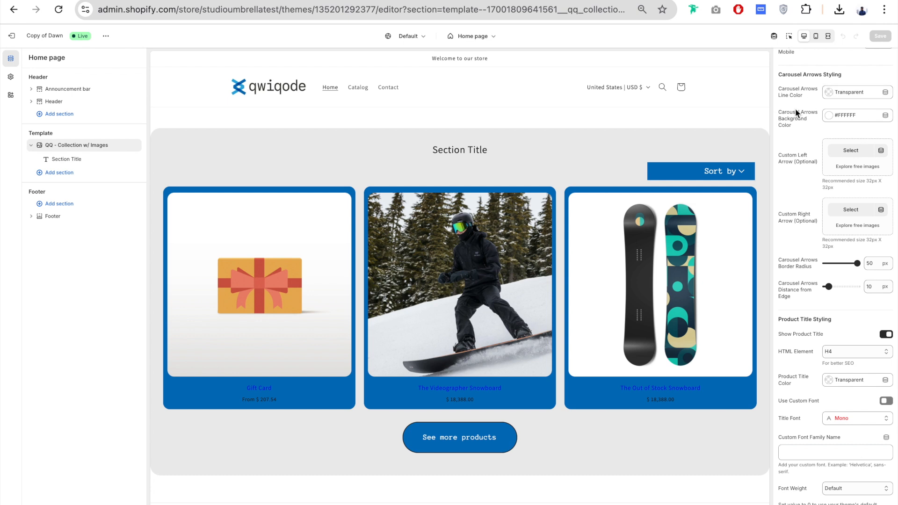
pyautogui.scroll(-1, 804, 99)
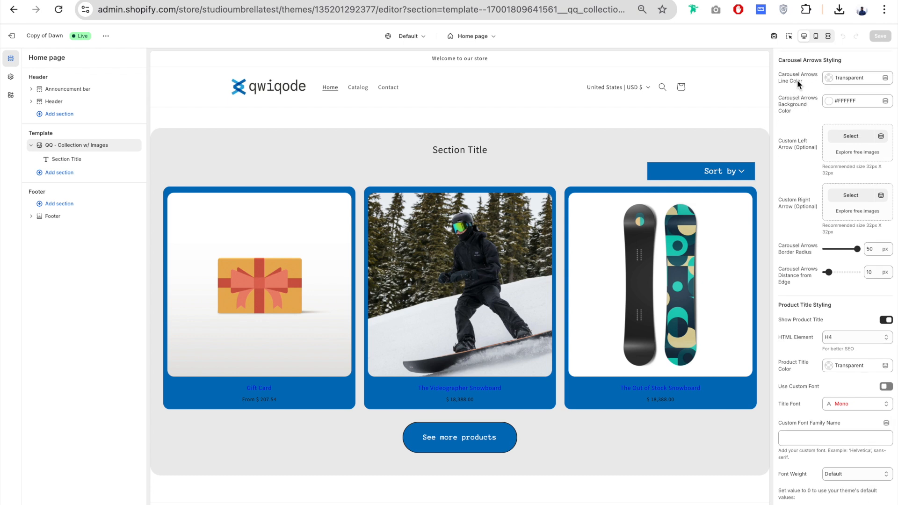
pyautogui.click(828, 78)
pyautogui.click(817, 196)
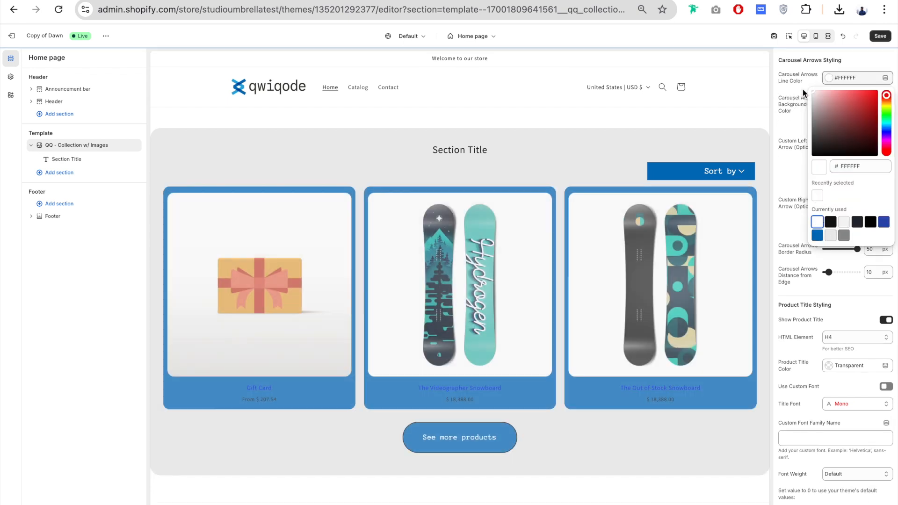
pyautogui.click(784, 108)
pyautogui.click(854, 100)
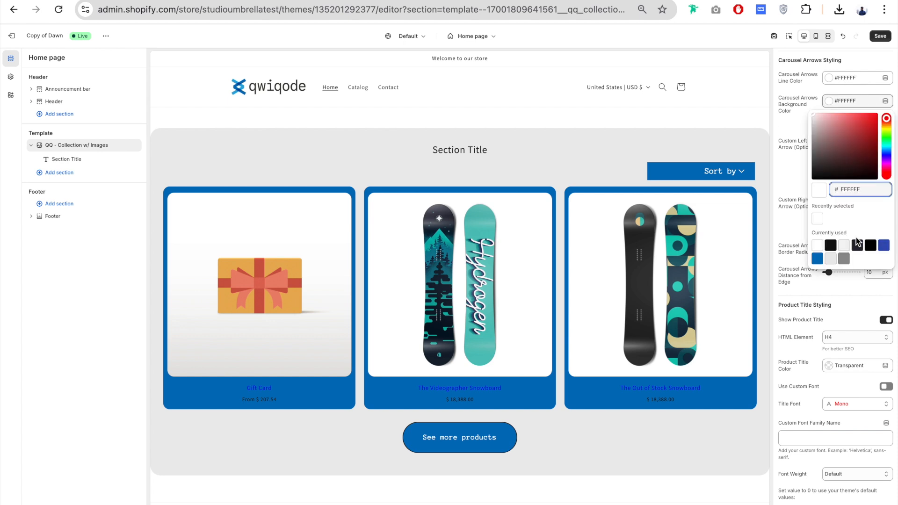
pyautogui.click(816, 258)
pyautogui.click(544, 279)
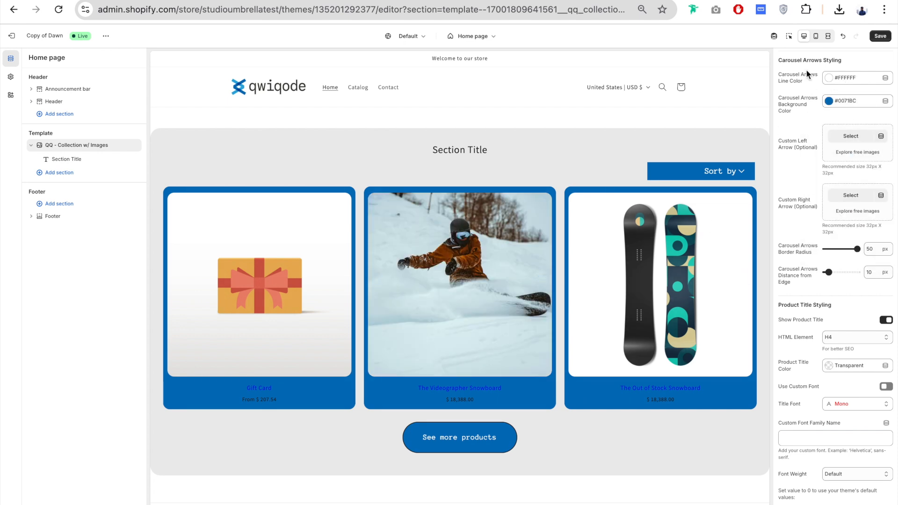
# Assign previous.png as the Custom Left Arrow and next.png as the Custom Right Arrow.
pyautogui.scroll(-2, 806, 119)
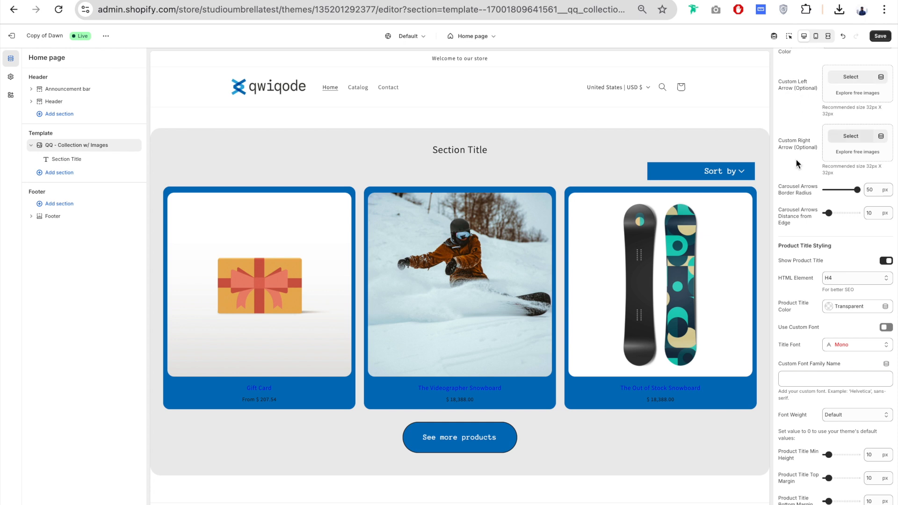
pyautogui.click(850, 78)
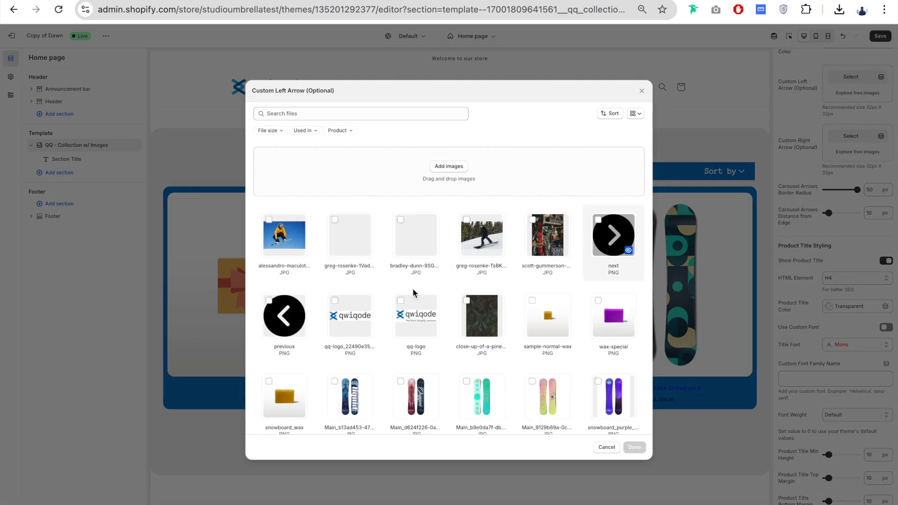
pyautogui.click(290, 317)
pyautogui.click(635, 447)
pyautogui.click(850, 137)
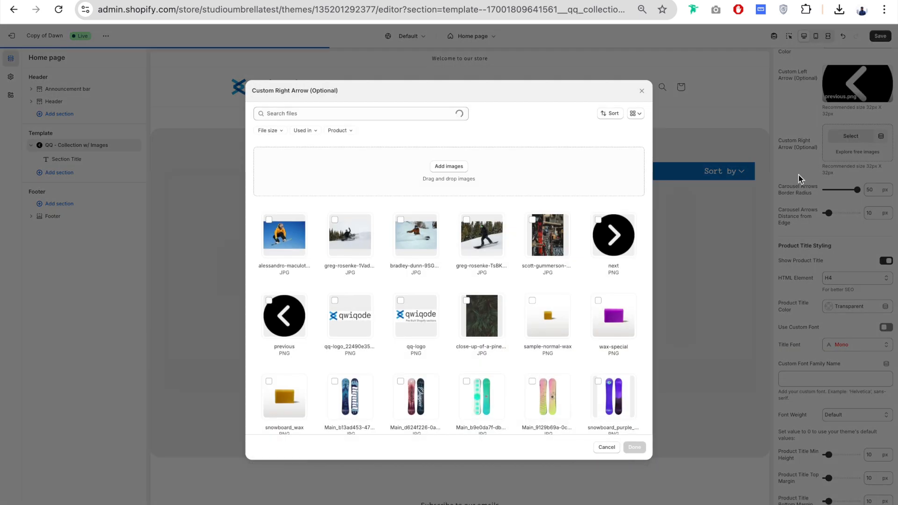
pyautogui.click(613, 233)
pyautogui.click(635, 447)
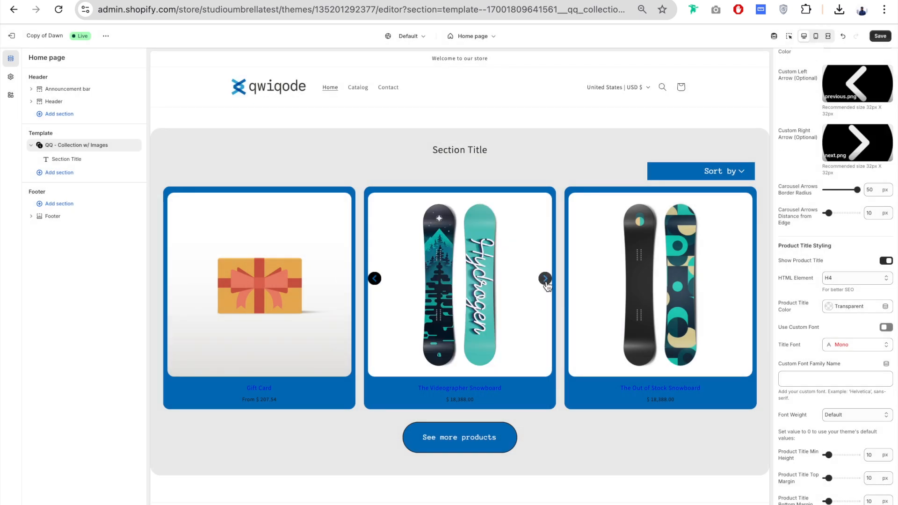
# Make the Carousel Arrows Background Color transparent and remove both custom arrow images.
pyautogui.scroll(3, 842, 182)
pyautogui.click(849, 152)
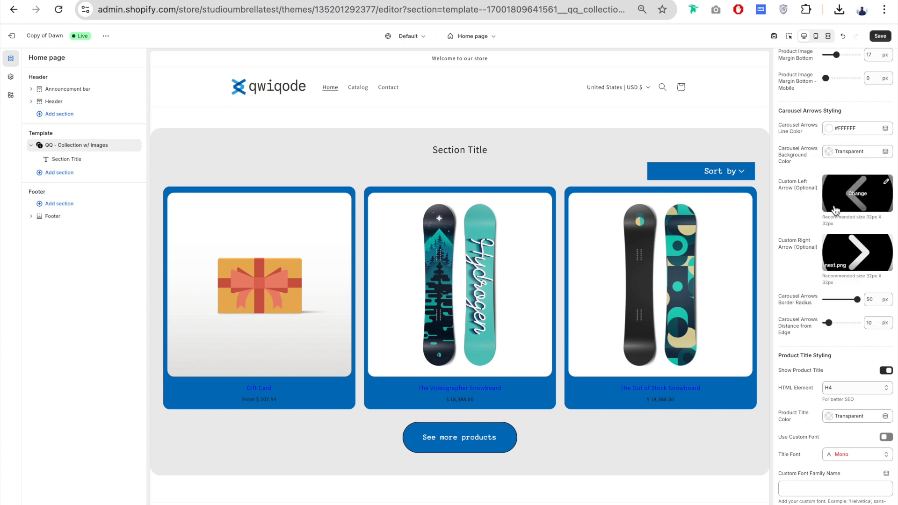
pyautogui.click(860, 200)
pyautogui.click(805, 268)
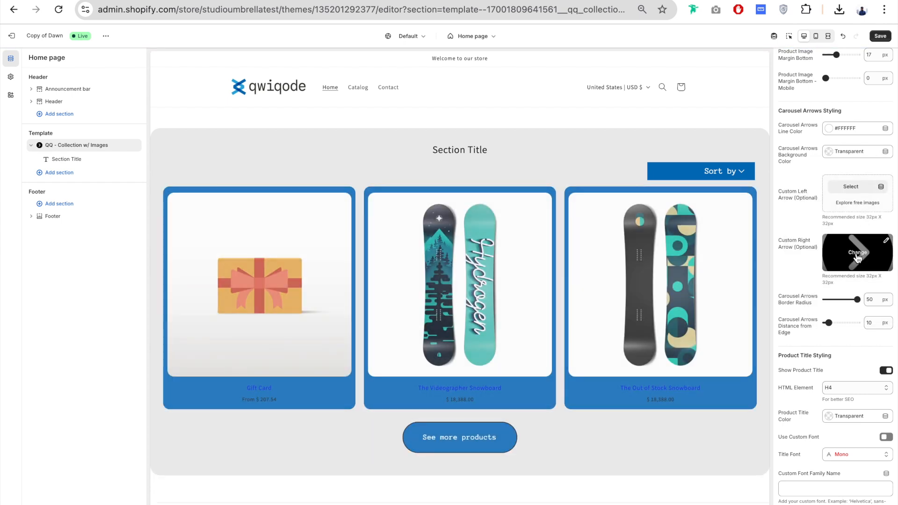
pyautogui.click(858, 252)
pyautogui.click(804, 323)
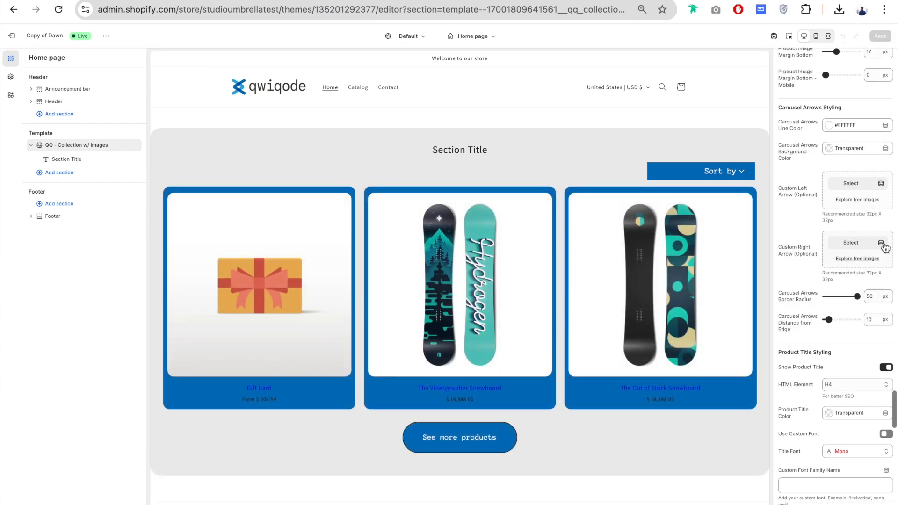
# Set the Carousel Arrows Background Color back to #0071BC and check the arrows in the preview.
pyautogui.click(856, 149)
pyautogui.click(817, 279)
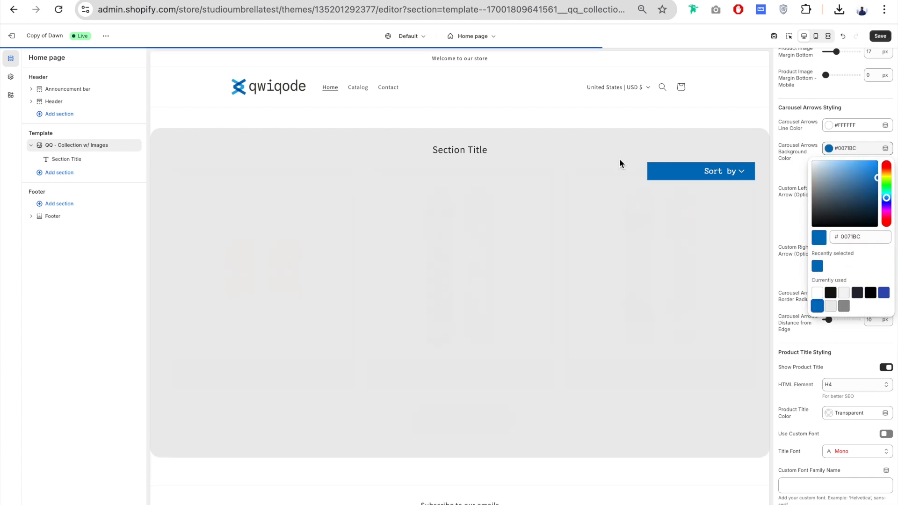
pyautogui.click(614, 161)
pyautogui.moveTo(544, 279)
# Try a minimal Carousel Arrows Border Radius and return it to 50 px.
pyautogui.scroll(-3, 802, 216)
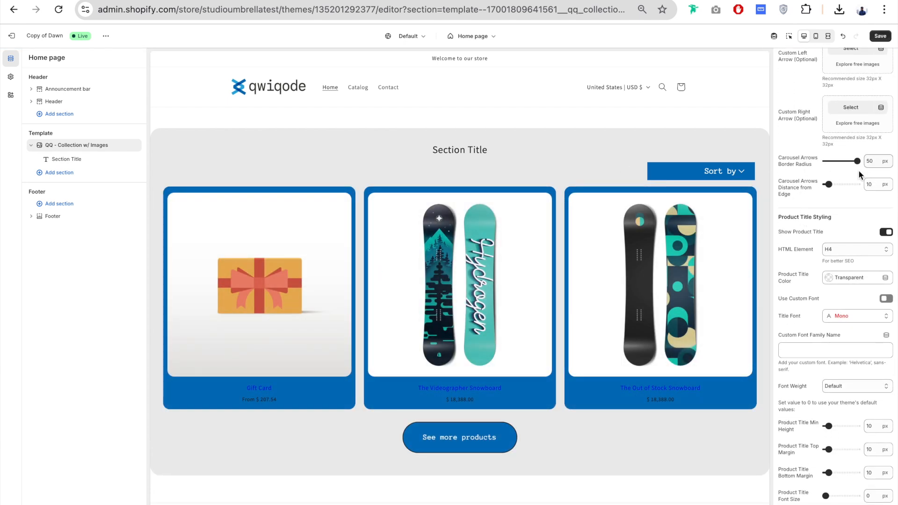
pyautogui.moveTo(858, 161); pyautogui.dragTo(826, 161)
pyautogui.moveTo(573, 272)
pyautogui.moveTo(826, 160); pyautogui.dragTo(866, 158)
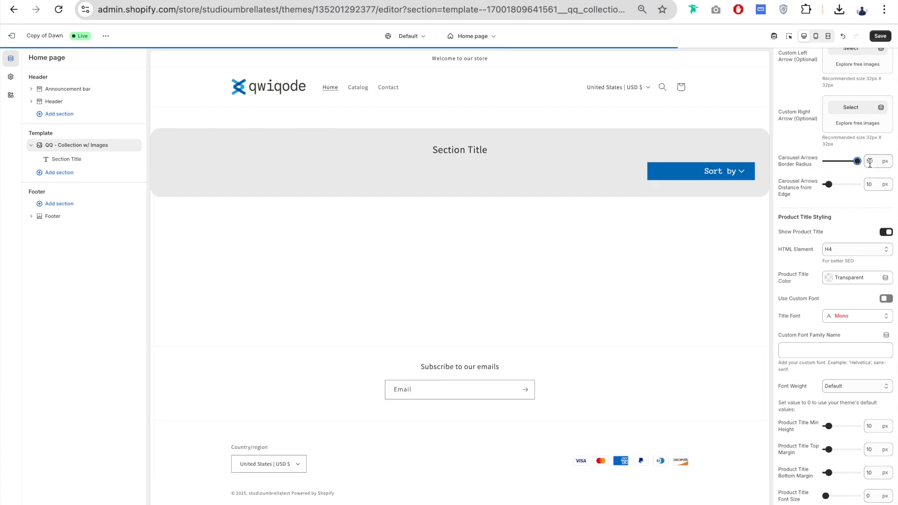
# Try a larger Carousel Arrows Distance from Edge and settle on a slightly smaller distance.
pyautogui.scroll(-1, 812, 145)
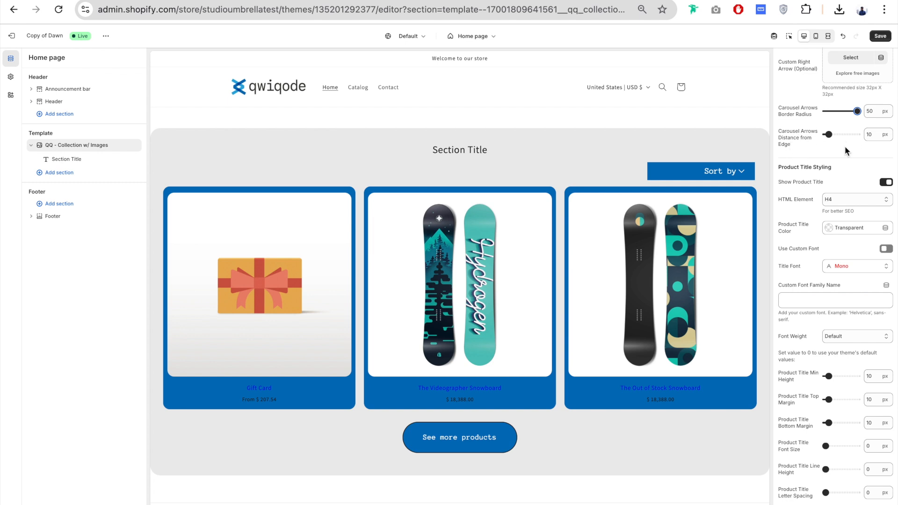
pyautogui.moveTo(828, 134); pyautogui.dragTo(837, 134)
pyautogui.moveTo(744, 283)
pyautogui.moveTo(837, 136); pyautogui.dragTo(831, 136)
# Turn off Show Product Title in the Product Title Styling settings.
pyautogui.scroll(-3, 804, 107)
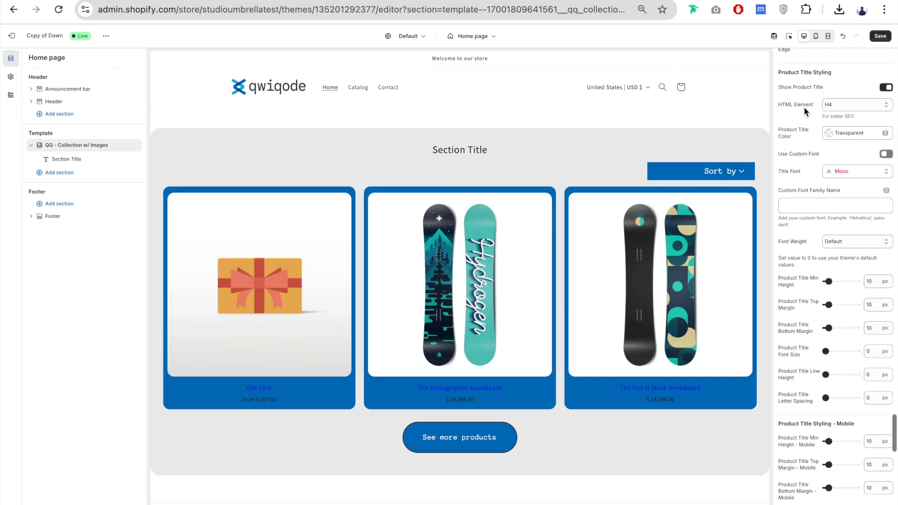
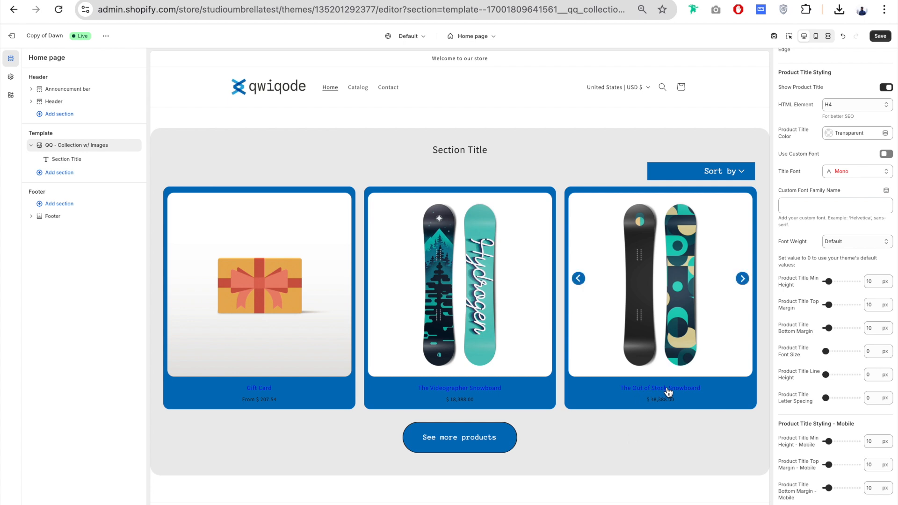
pyautogui.click(886, 88)
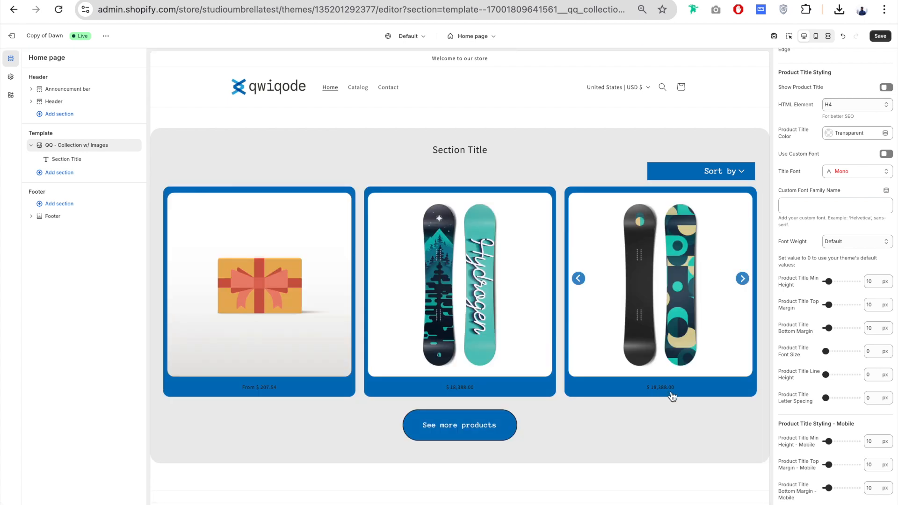
# Turn Show Product Title back on and keep H4 as its HTML Element after reviewing the heading options.
pyautogui.click(887, 88)
pyautogui.scroll(-1, 807, 78)
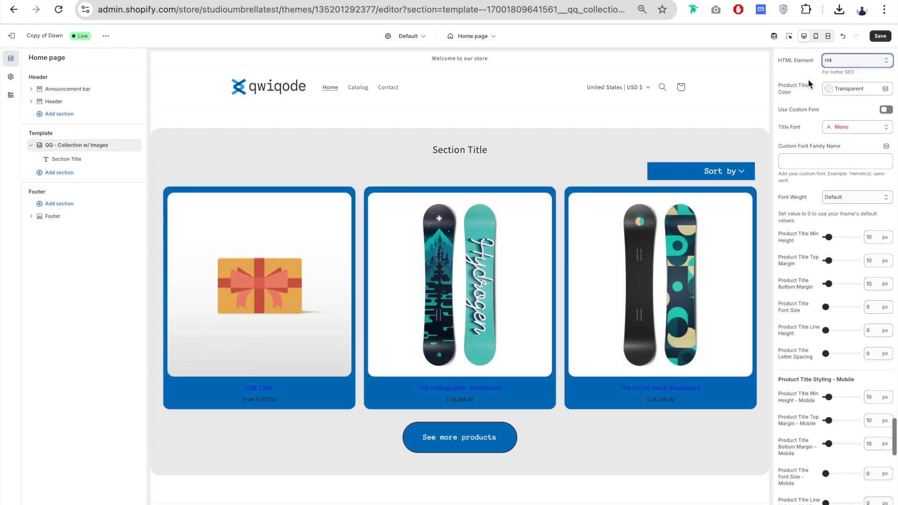
pyautogui.click(836, 61)
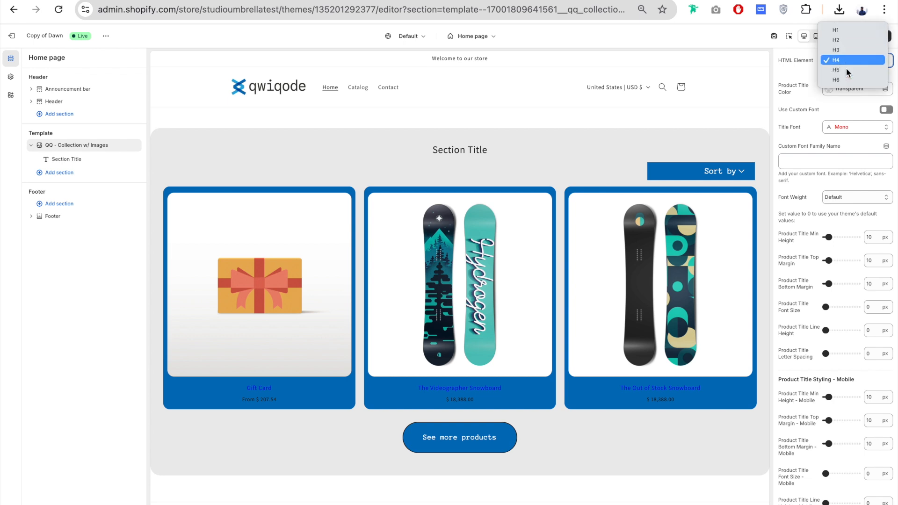
pyautogui.click(846, 78)
pyautogui.scroll(-1, 795, 69)
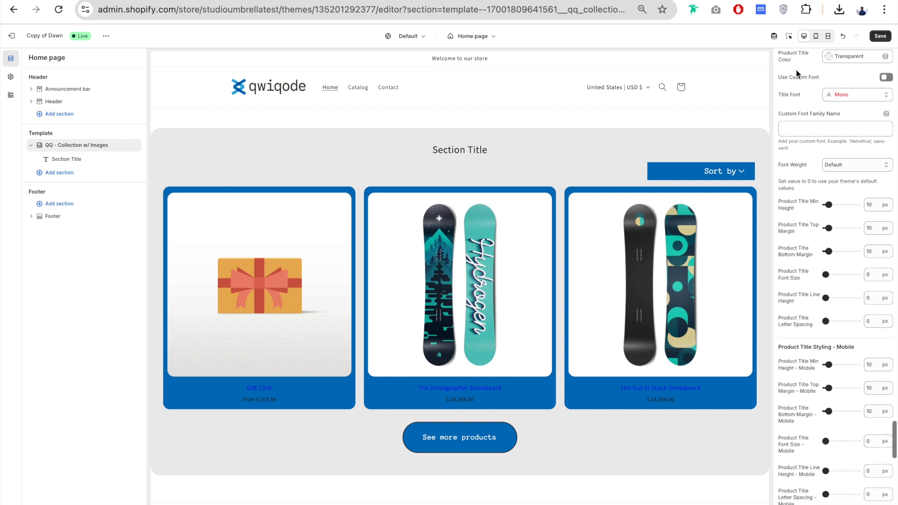
pyautogui.scroll(1, 796, 74)
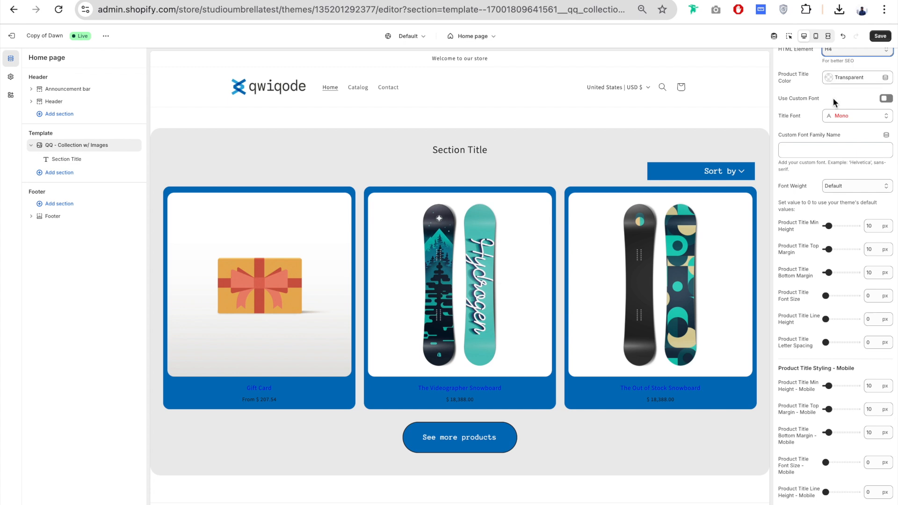
# Set the Product Title Color to white, #FFFFFF, from the currently used colors.
pyautogui.click(856, 82)
pyautogui.click(833, 223)
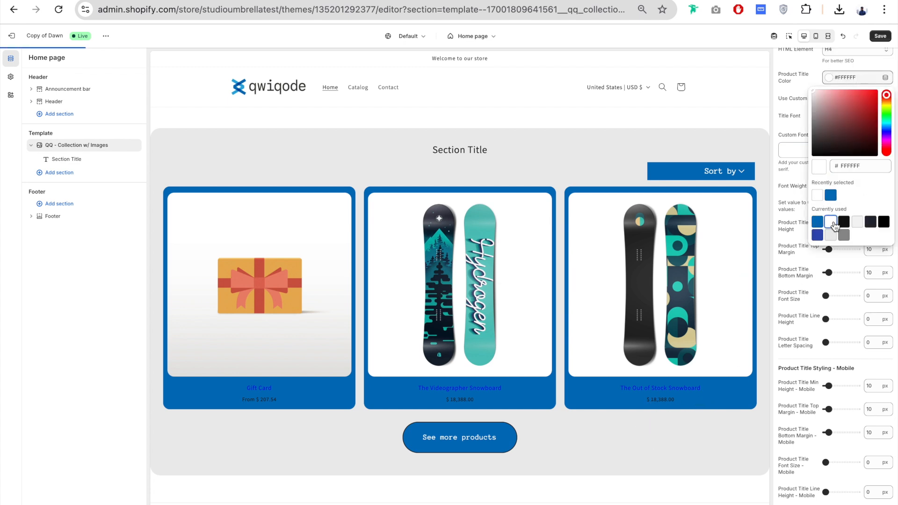
pyautogui.click(792, 95)
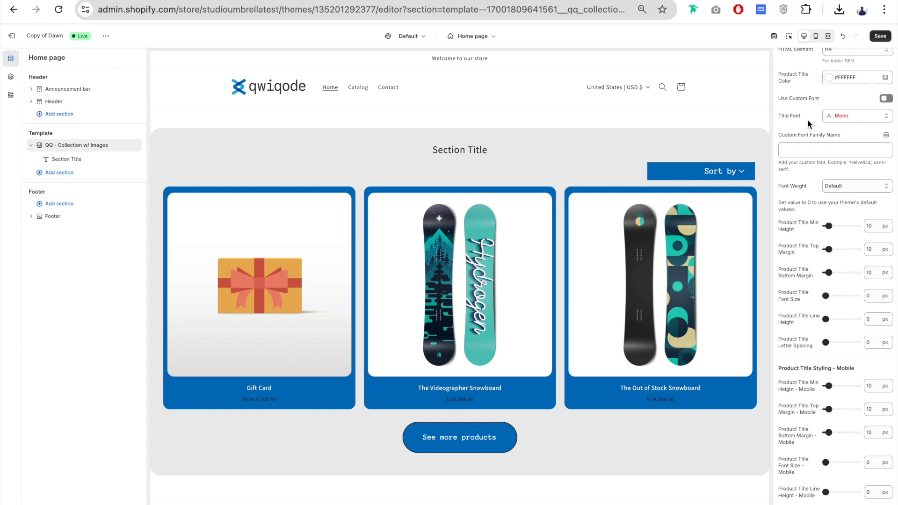
# Enable Use Custom Font for the product titles and change the Title Font to Anonymous Pro.
pyautogui.click(885, 98)
pyautogui.click(852, 120)
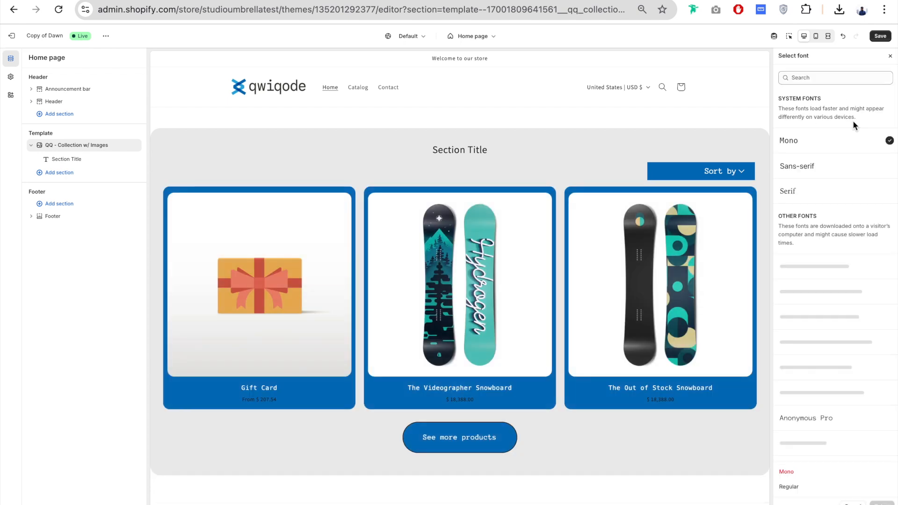
pyautogui.click(804, 373)
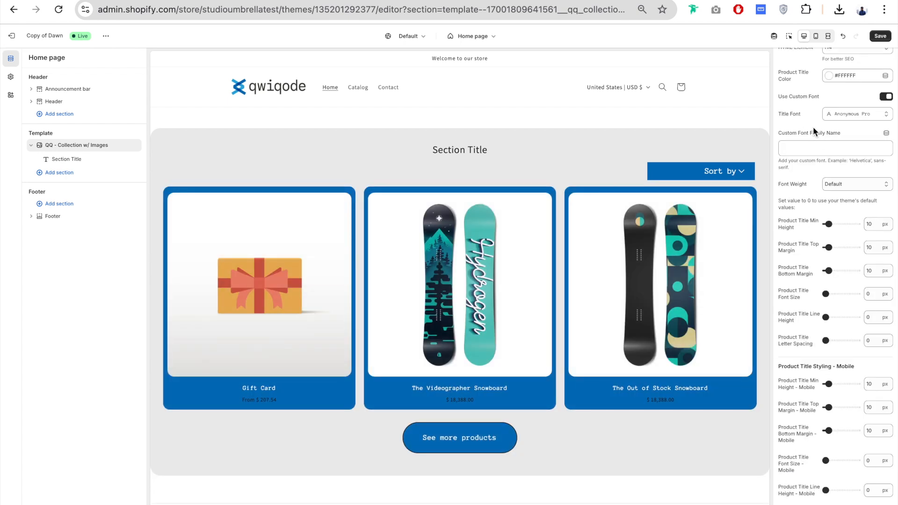
# Try a Product Title Font Size of 34 px together with a Product Title Min Height of 77 px.
pyautogui.scroll(-2, 813, 126)
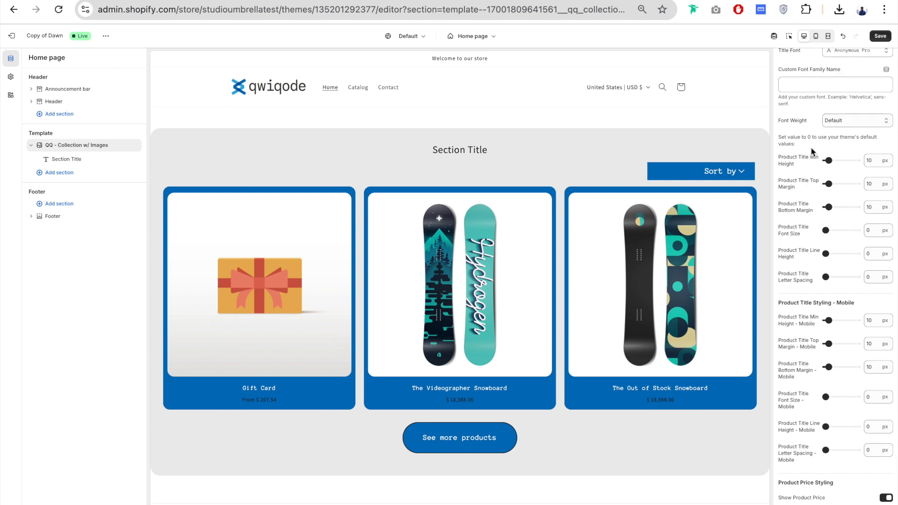
pyautogui.scroll(-2, 802, 139)
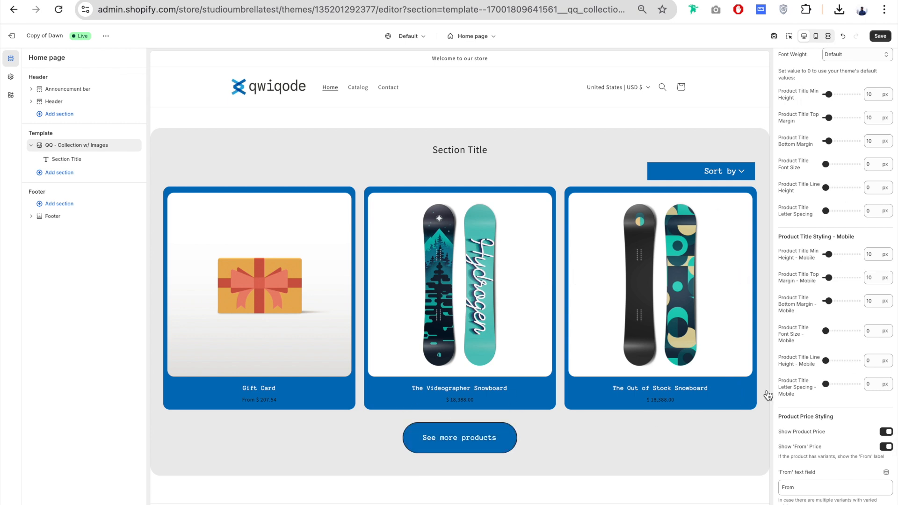
pyautogui.moveTo(826, 164); pyautogui.dragTo(836, 164)
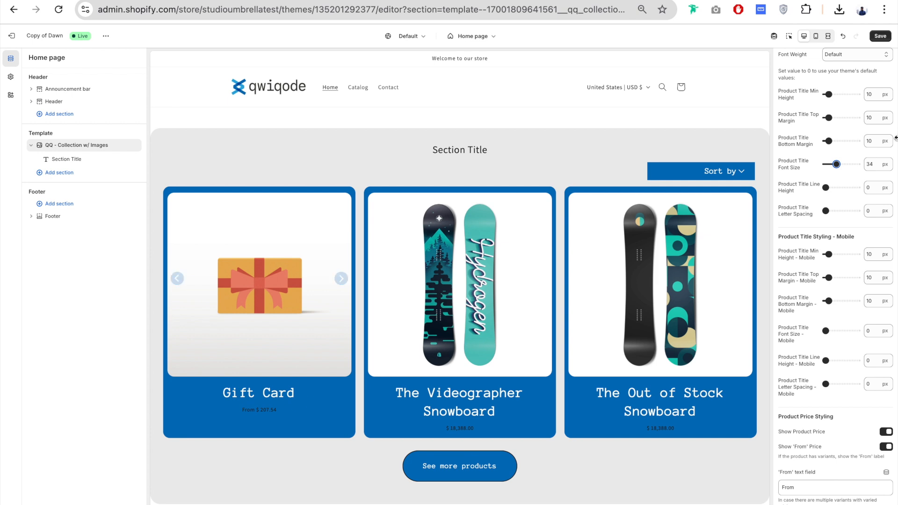
pyautogui.click(835, 94)
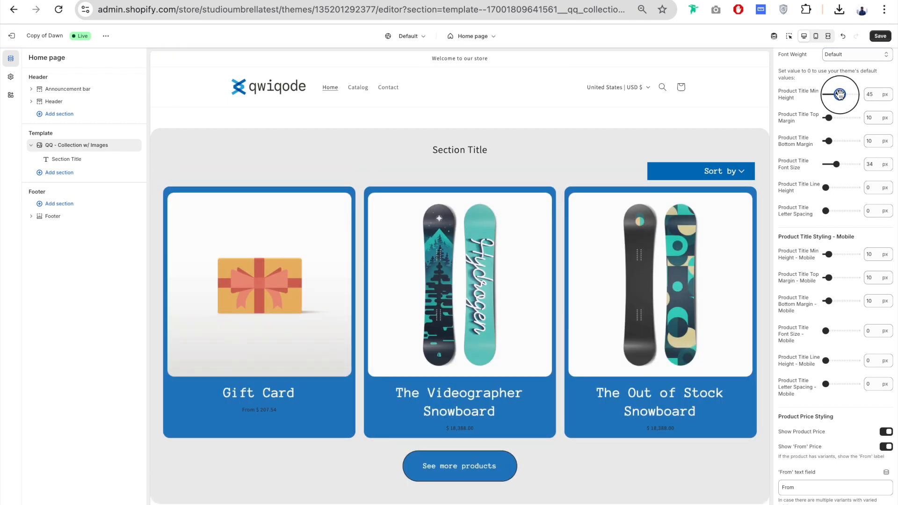
pyautogui.click(850, 95)
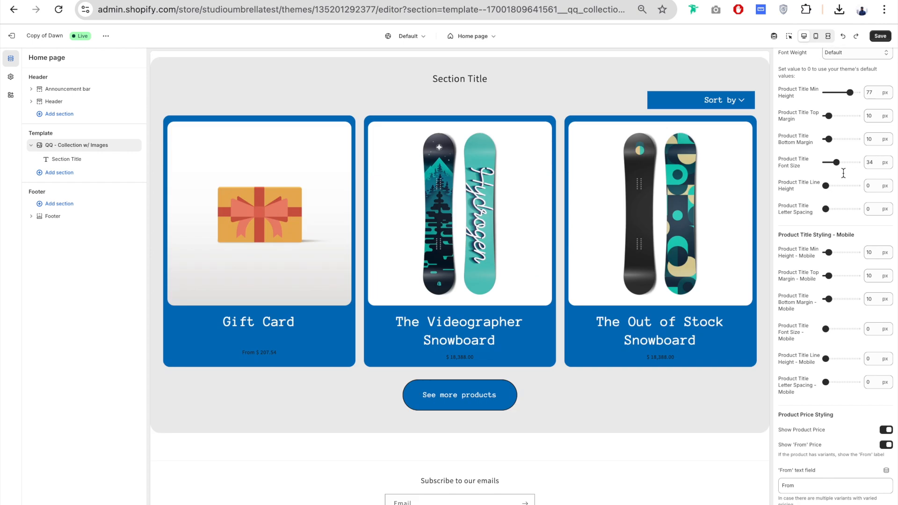
pyautogui.scroll(-1, 843, 173)
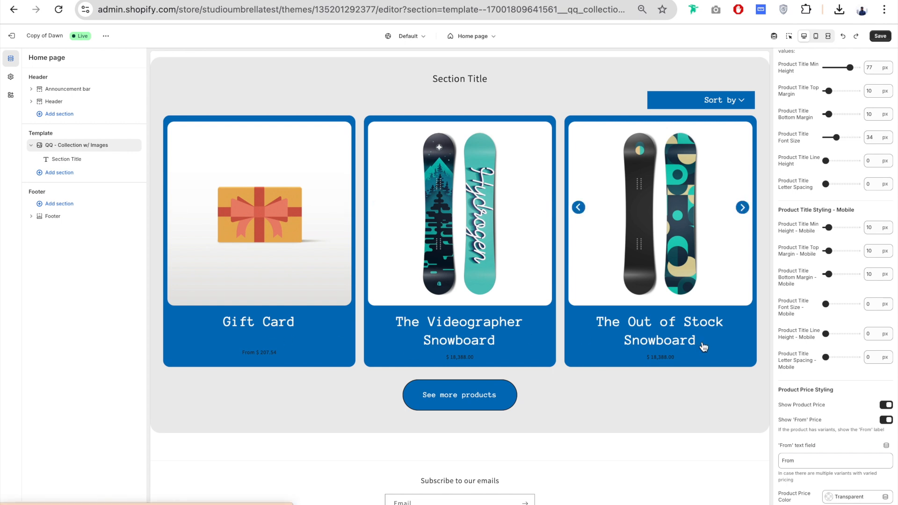
# Try a Product Title Min Height of 89 px with a 20 px Font Size, and reset the Min Height to 0 px.
pyautogui.click(854, 67)
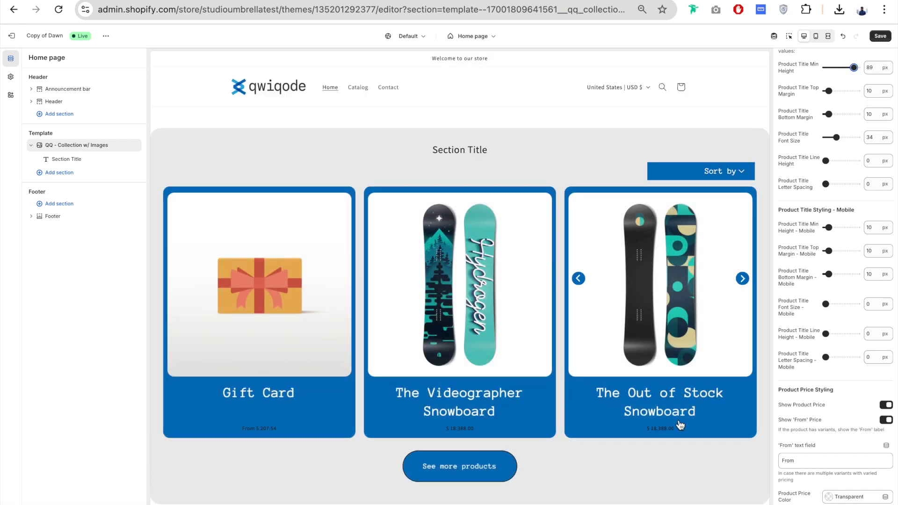
pyautogui.moveTo(837, 137); pyautogui.dragTo(832, 137)
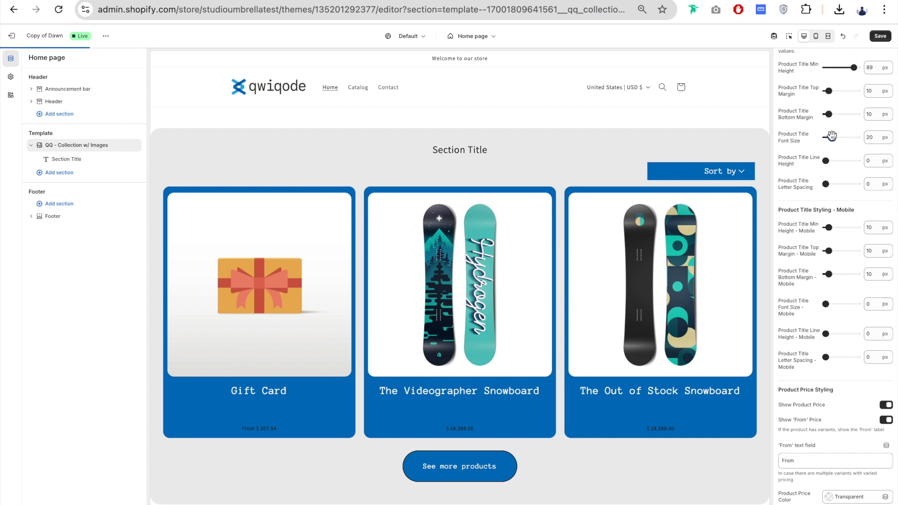
pyautogui.click(825, 67)
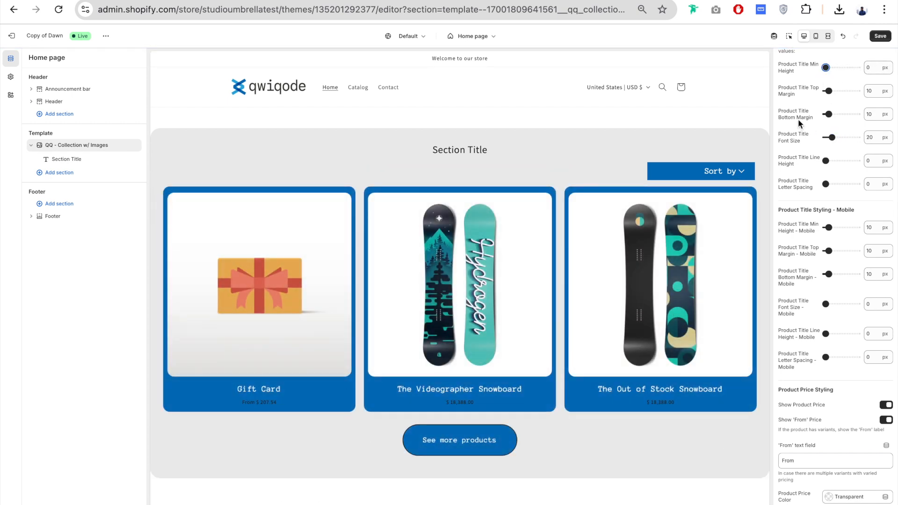
# Try a Product Title Top Margin of 36 px and a Product Title Bottom Margin of 33 px.
pyautogui.scroll(-1, 812, 87)
pyautogui.scroll(-2, 812, 82)
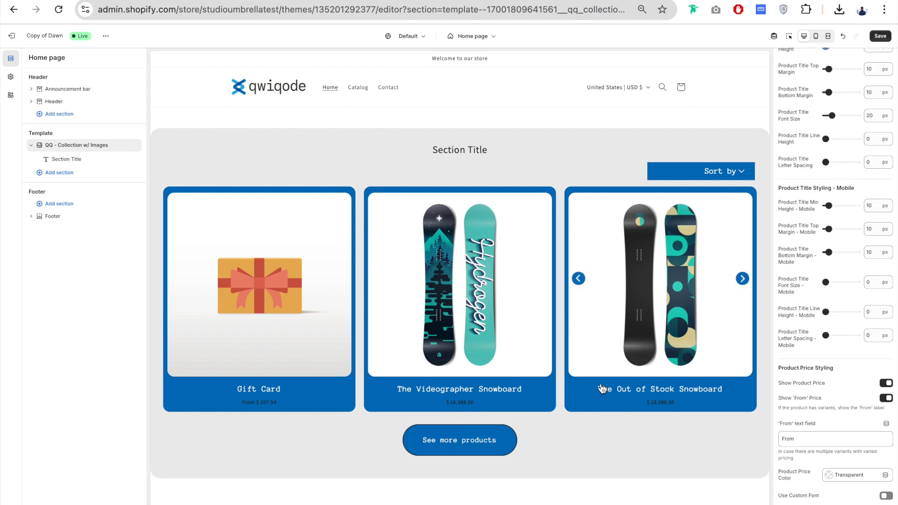
pyautogui.moveTo(828, 68); pyautogui.dragTo(837, 69)
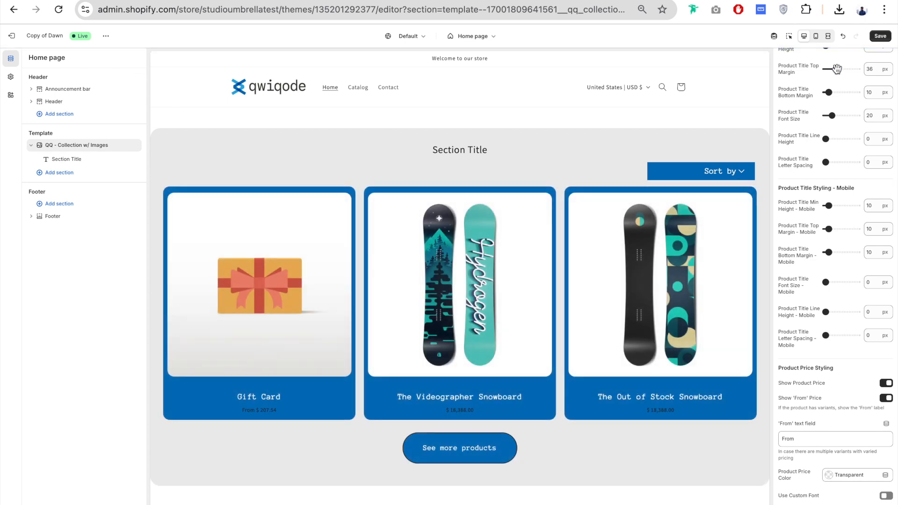
pyautogui.moveTo(828, 92); pyautogui.dragTo(836, 92)
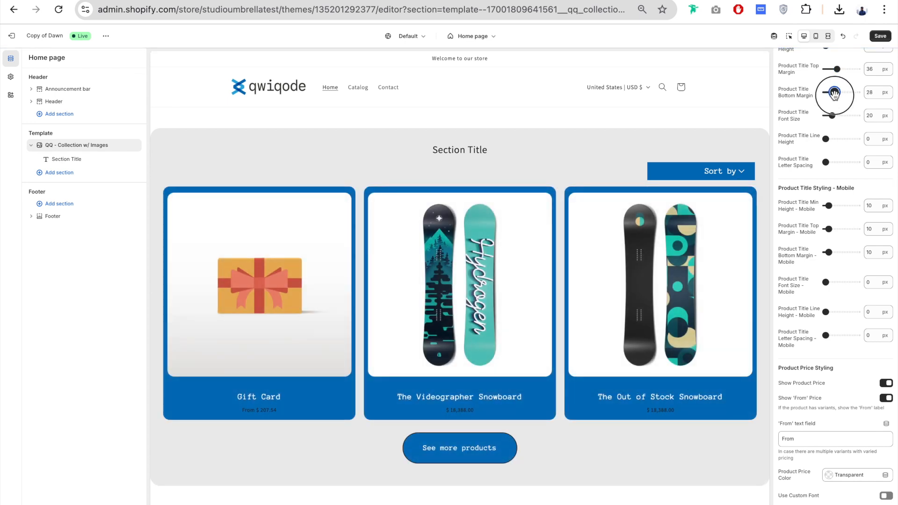
# Try a Product Title Font Size of 42 px so that long titles wrap onto two lines.
pyautogui.scroll(-1, 805, 90)
pyautogui.scroll(-1, 812, 114)
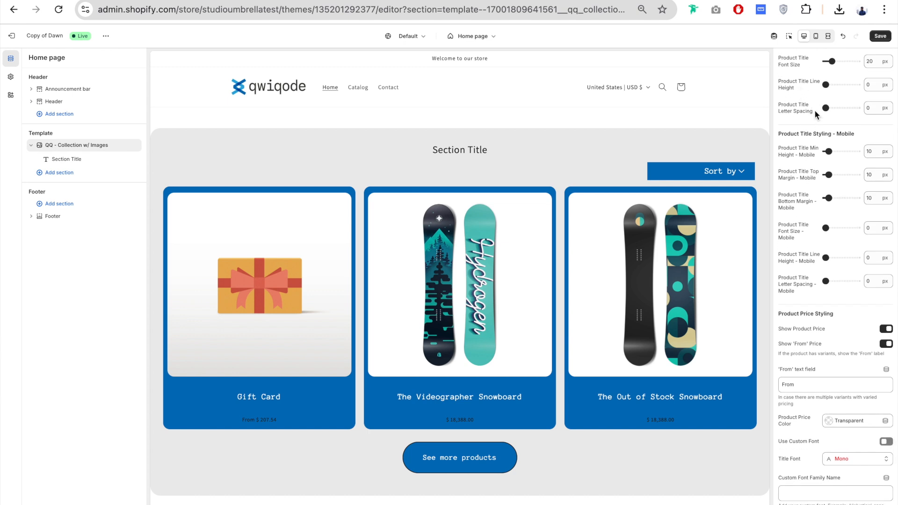
pyautogui.scroll(1, 844, 112)
pyautogui.moveTo(844, 74); pyautogui.dragTo(840, 74)
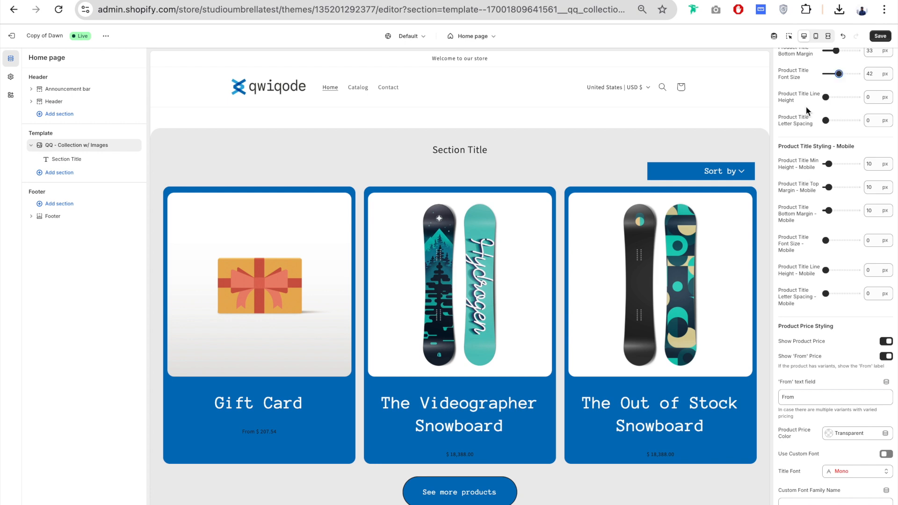
# Try a Product Title Line Height of 38 px on the wrapped titles and return it to 0 px.
pyautogui.scroll(-1, 807, 106)
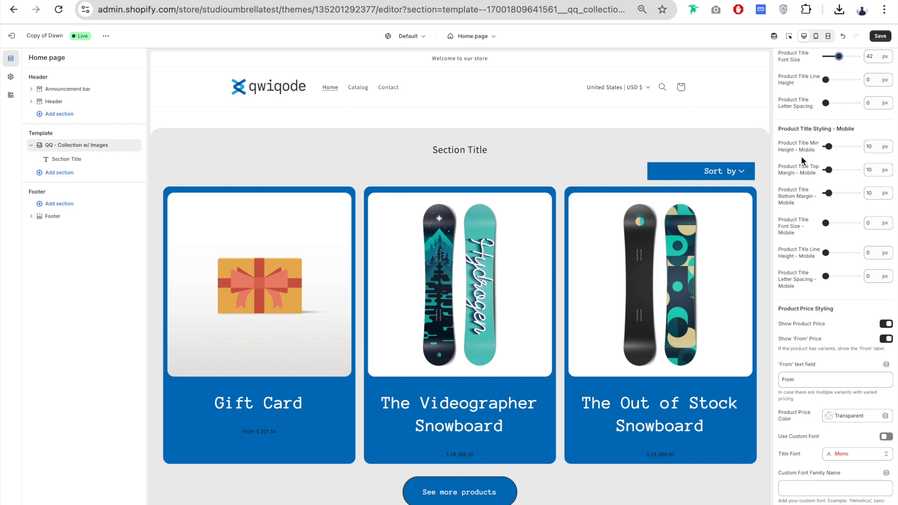
pyautogui.moveTo(623, 425)
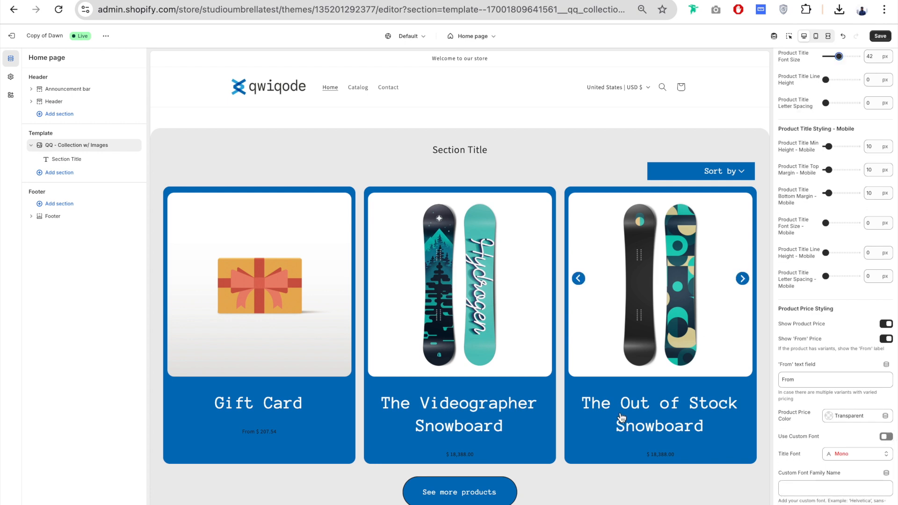
pyautogui.moveTo(825, 80); pyautogui.dragTo(840, 79)
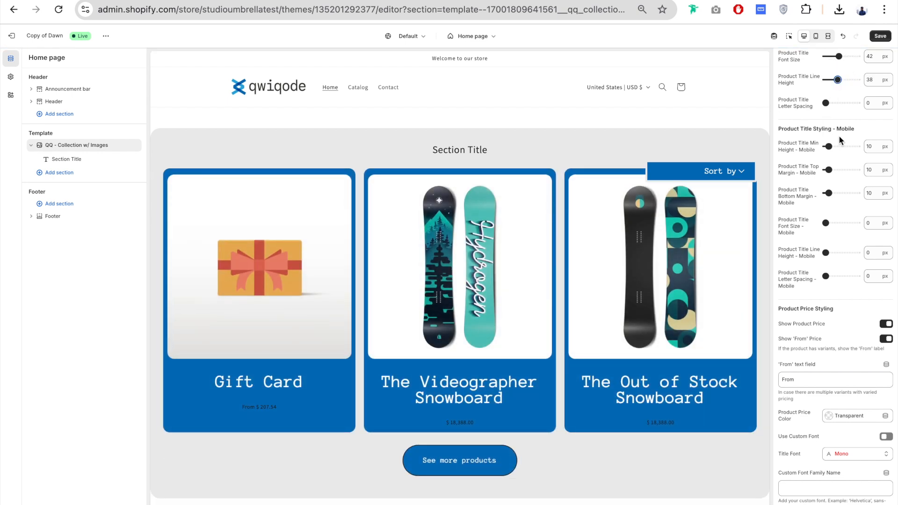
pyautogui.moveTo(840, 106); pyautogui.dragTo(818, 106)
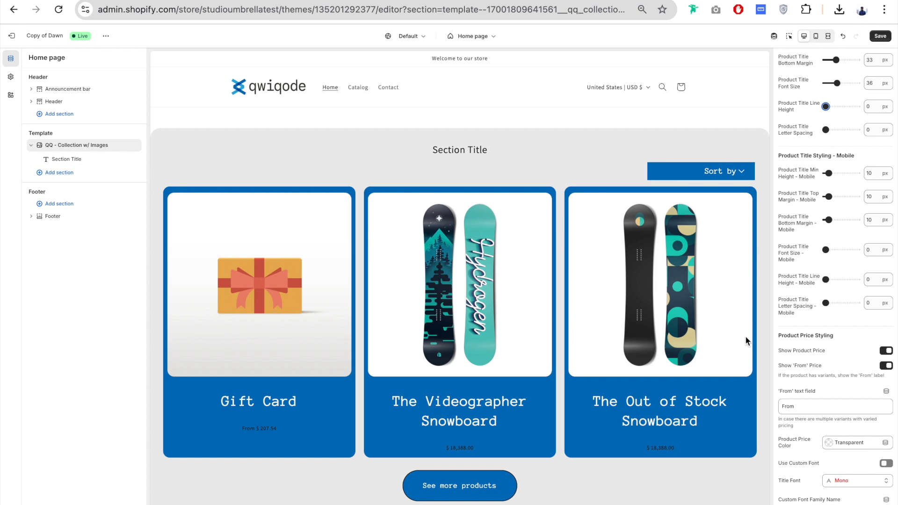
# Set the Product Title Top Margin to 0 px, Bottom Margin to 14 px and Font Size to 28 px.
pyautogui.moveTo(836, 83); pyautogui.dragTo(831, 83)
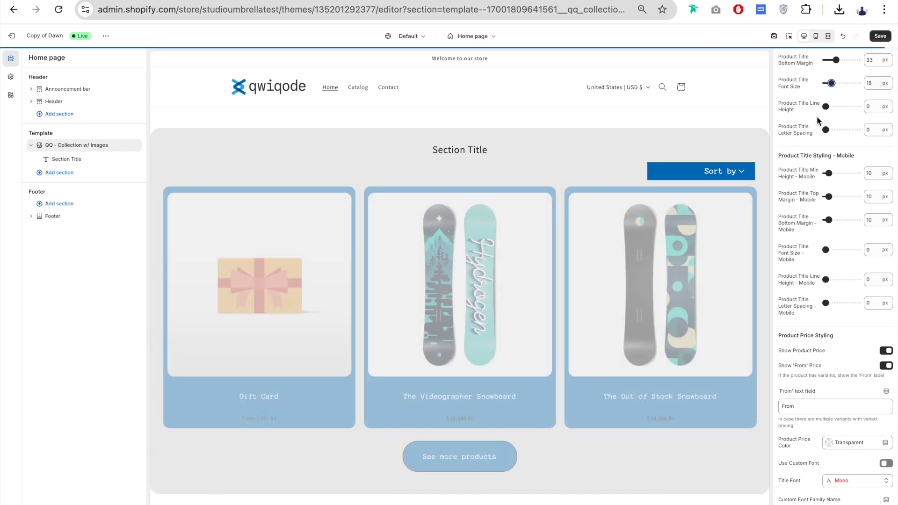
pyautogui.scroll(2, 799, 135)
pyautogui.moveTo(835, 122); pyautogui.dragTo(834, 145)
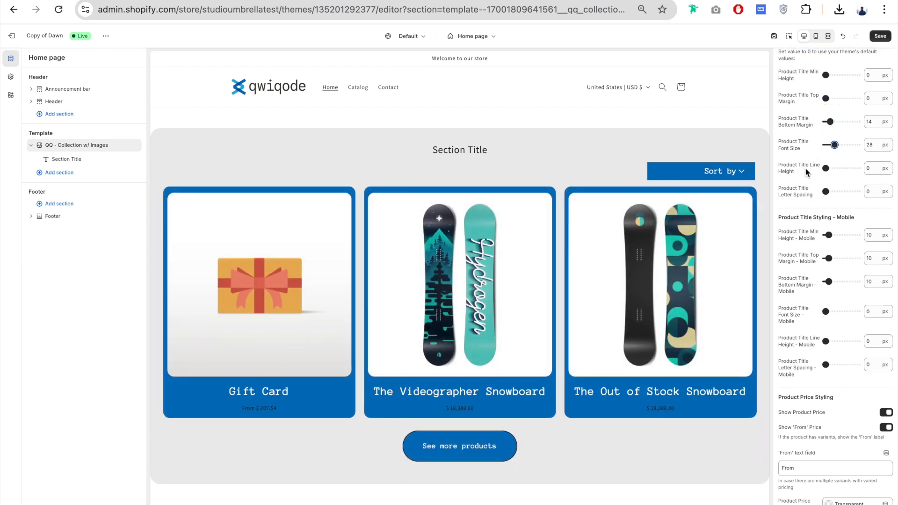
# Try hiding the prices by turning off Show Product Price in Product Price Styling, and turn it back on.
pyautogui.scroll(-2, 806, 172)
pyautogui.scroll(-1, 806, 172)
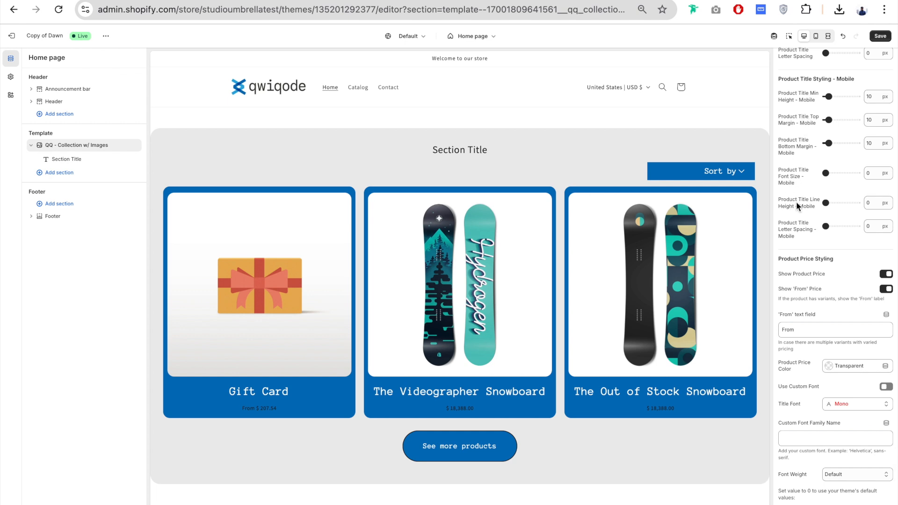
pyautogui.scroll(-4, 809, 164)
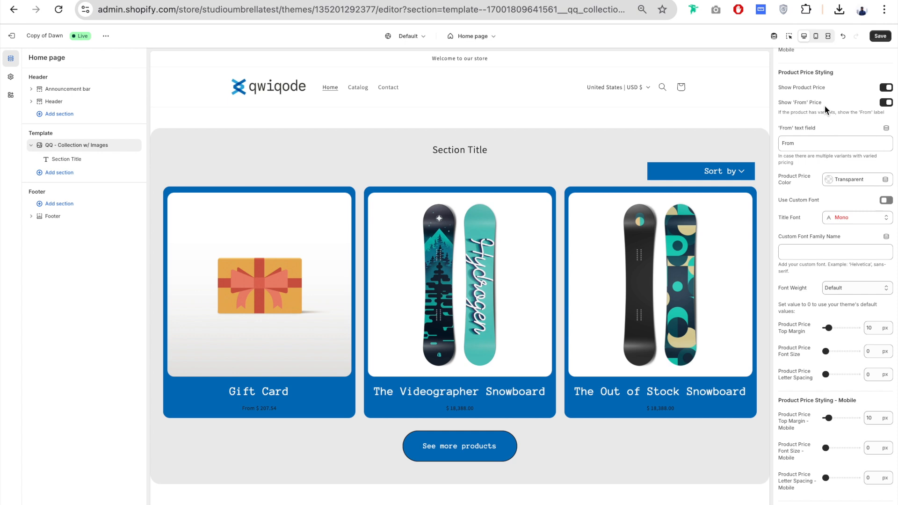
pyautogui.click(887, 89)
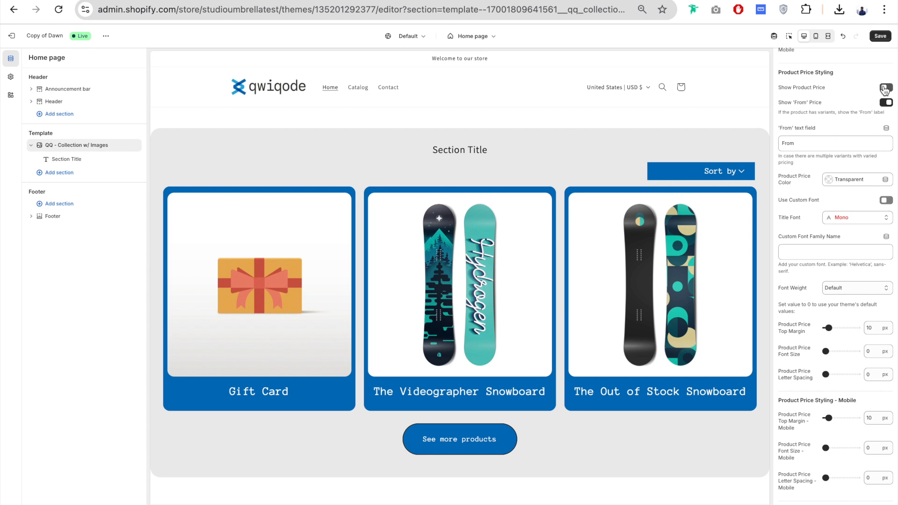
pyautogui.click(887, 89)
pyautogui.scroll(-1, 883, 88)
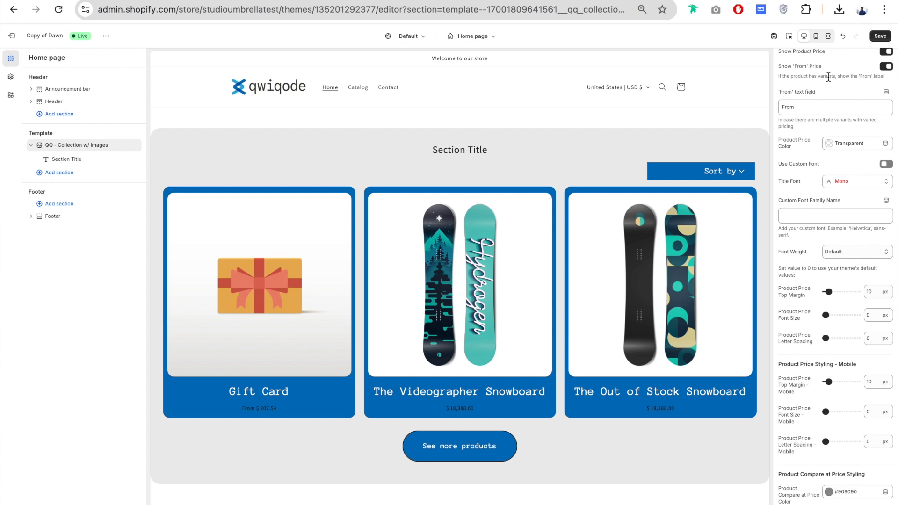
# Examine the Show 'From' Price option and the 'From' text field used for products with variants.
pyautogui.doubleClick(830, 107)
pyautogui.moveTo(803, 67); pyautogui.dragTo(794, 66)
pyautogui.scroll(-1, 879, 70)
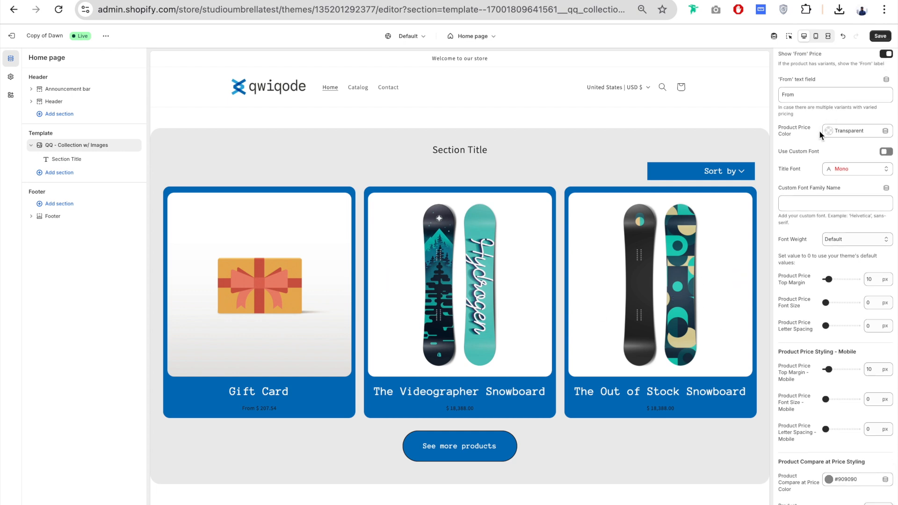
pyautogui.scroll(1, 820, 135)
pyautogui.moveTo(823, 67); pyautogui.dragTo(774, 66)
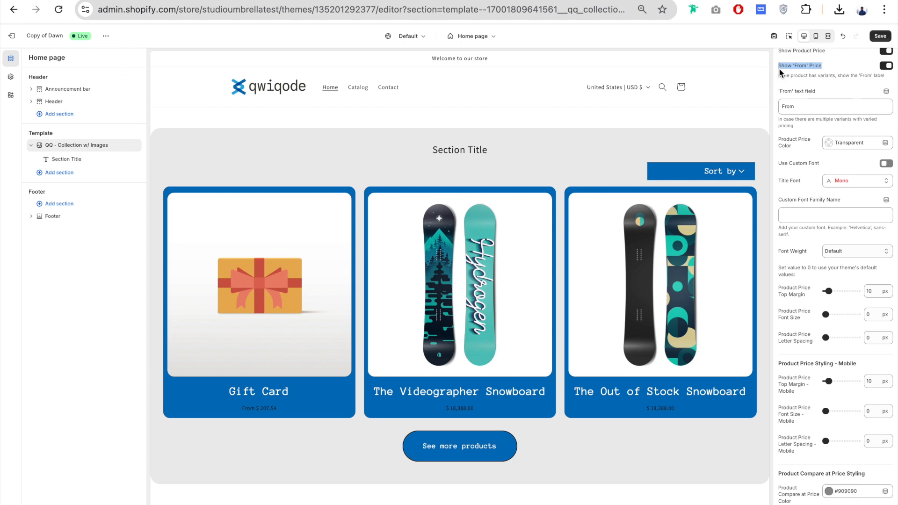
pyautogui.click(807, 99)
pyautogui.scroll(-1, 807, 100)
pyautogui.doubleClick(797, 94)
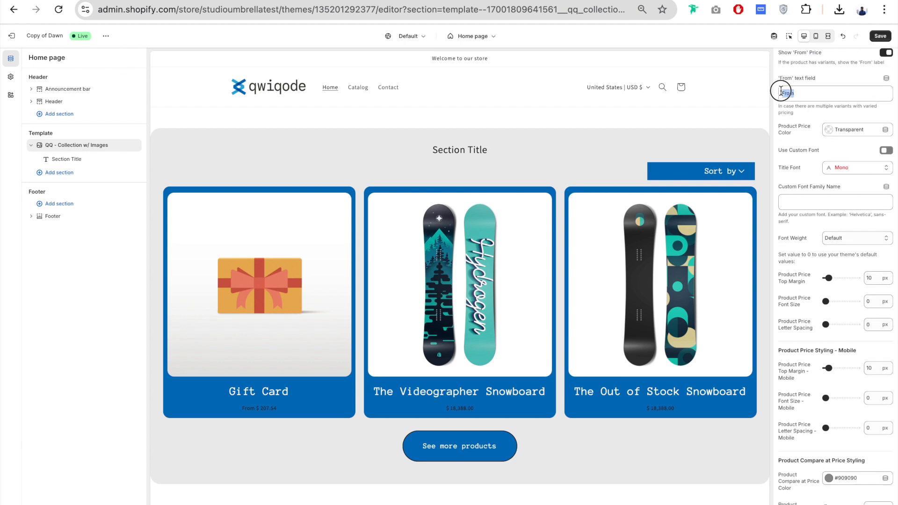
# Make the product price text white and set the Product Price Top Margin to 28 px.
pyautogui.scroll(-4, 819, 134)
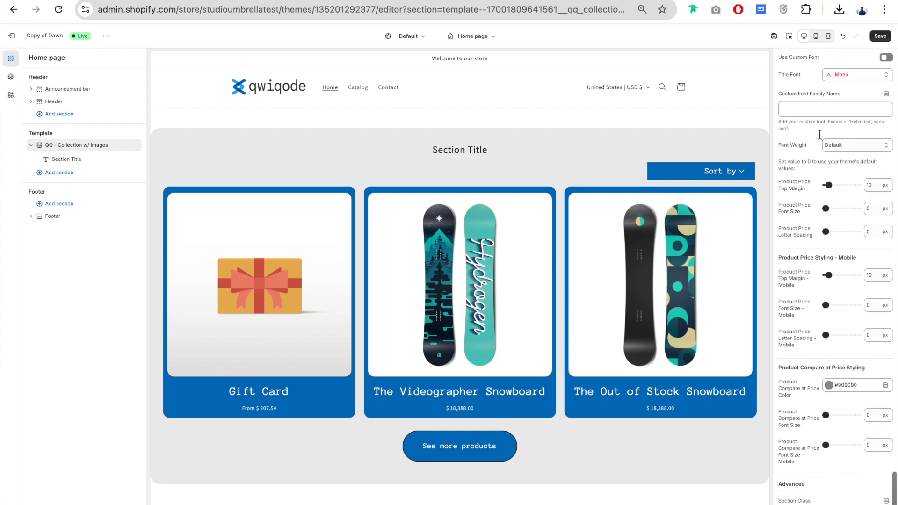
pyautogui.scroll(1, 837, 108)
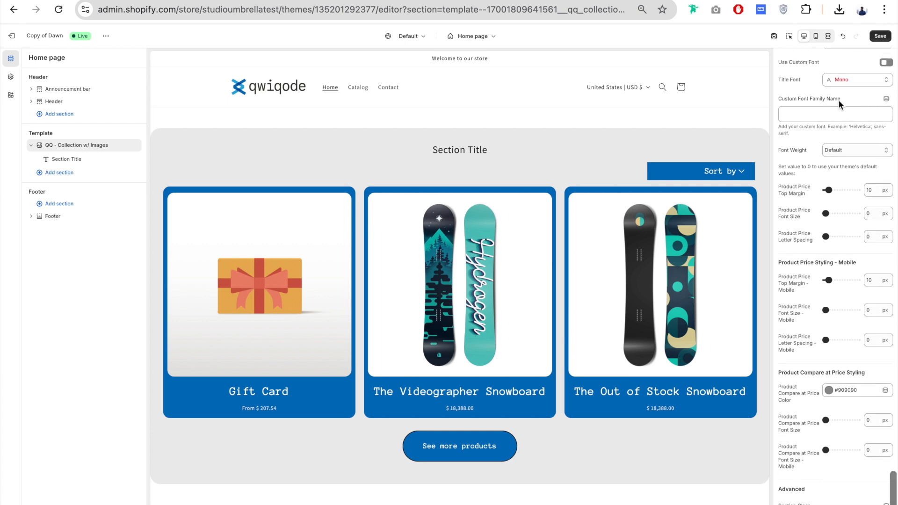
pyautogui.moveTo(838, 100); pyautogui.dragTo(800, 103)
pyautogui.scroll(-2, 803, 163)
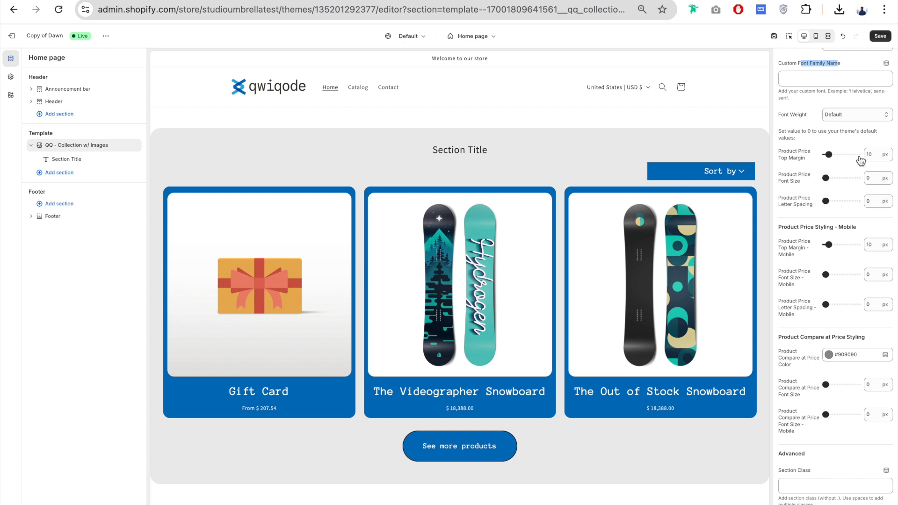
pyautogui.moveTo(831, 155); pyautogui.dragTo(835, 155)
pyautogui.scroll(-2, 801, 229)
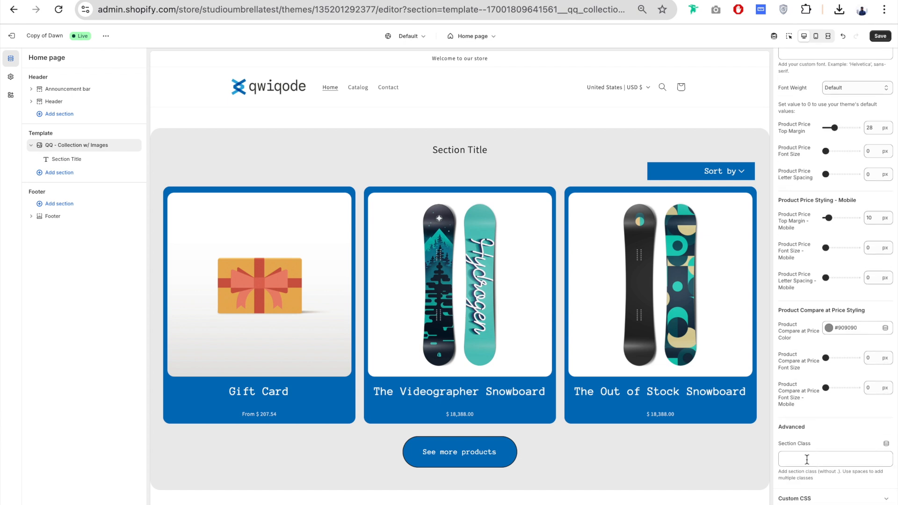
# Set the collection section's Section Class to red-border and add a QQ - Features Grid section with the same class.
pyautogui.scroll(1, 806, 460)
pyautogui.scroll(-1, 807, 460)
pyautogui.click(817, 460)
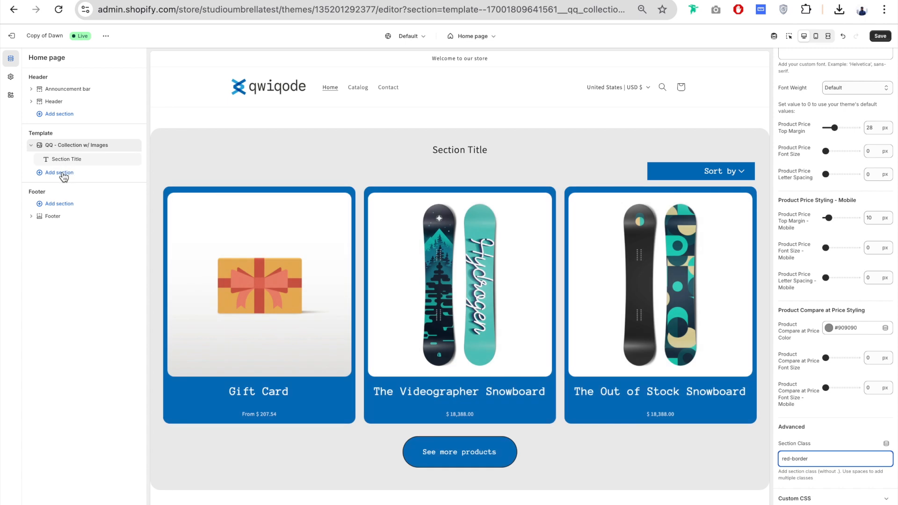
pyautogui.click(64, 174)
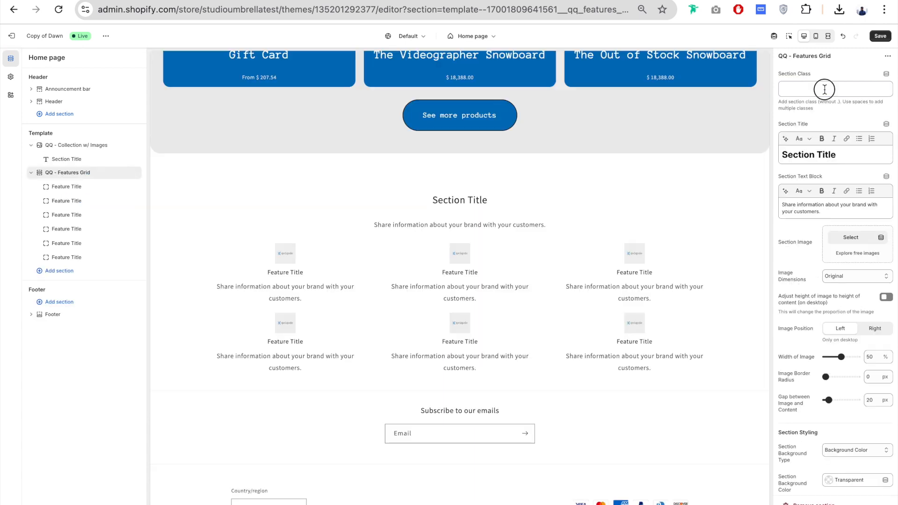
pyautogui.click(824, 89)
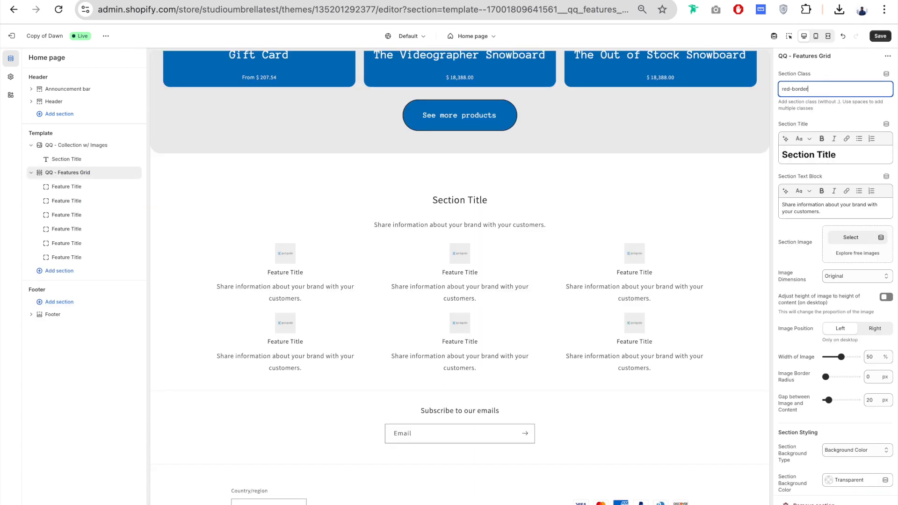
# Add a QQ - Custom CSS section containing the rule .red-border { border:20px solid red;}.
pyautogui.click(63, 271)
pyautogui.write('css')
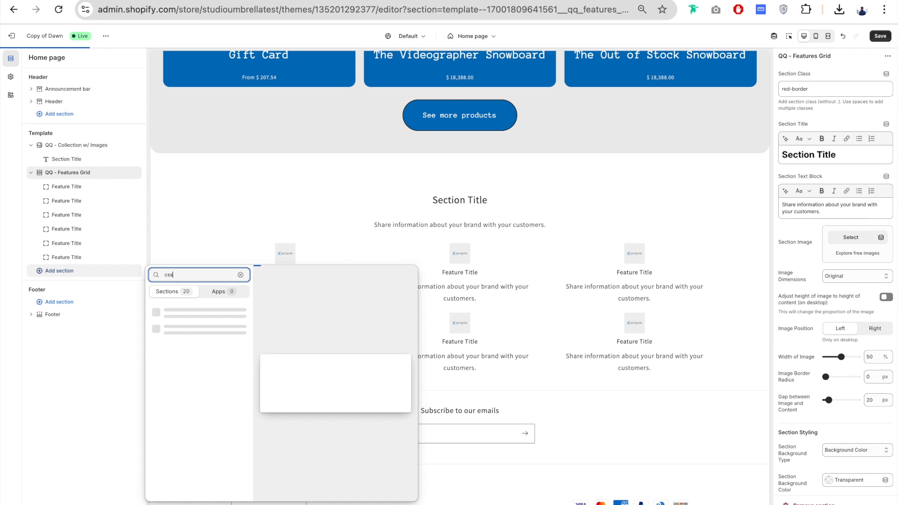
pyautogui.click(198, 257)
pyautogui.write('.')
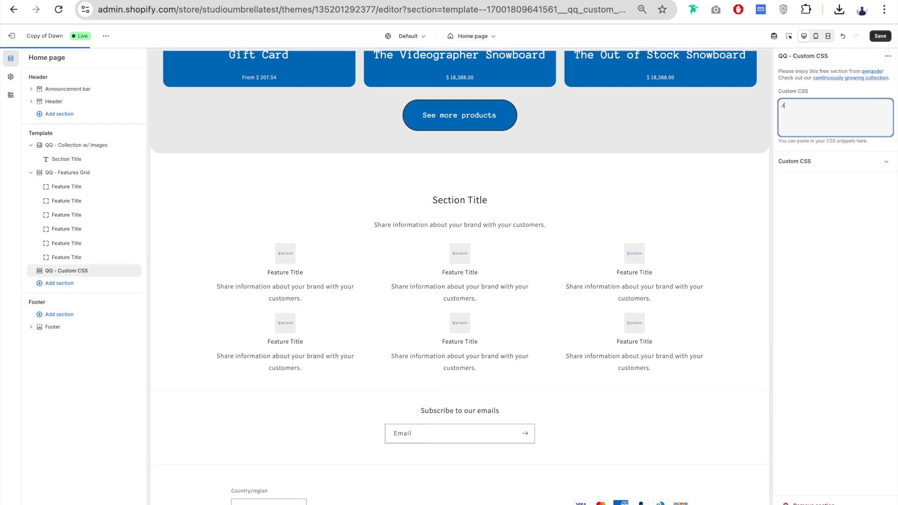
pyautogui.write('red-border { border:20px solid red;}')
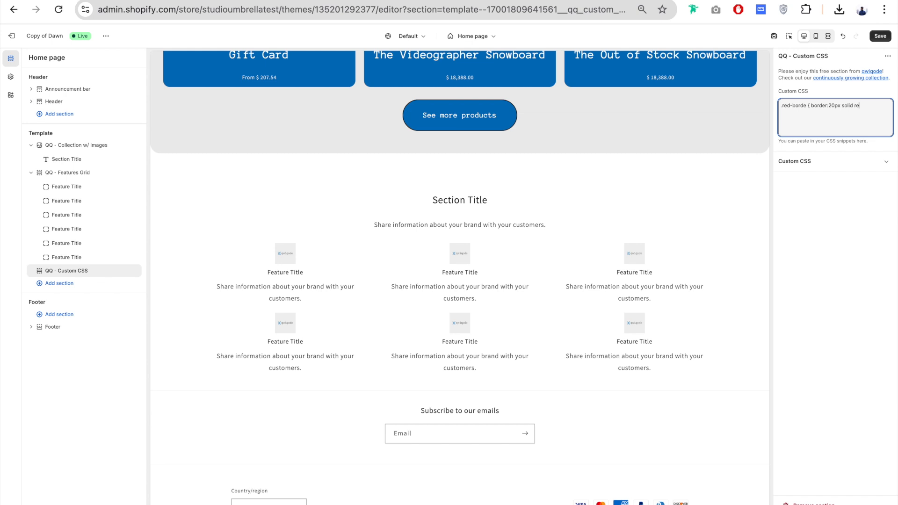
pyautogui.scroll(2, 697, 368)
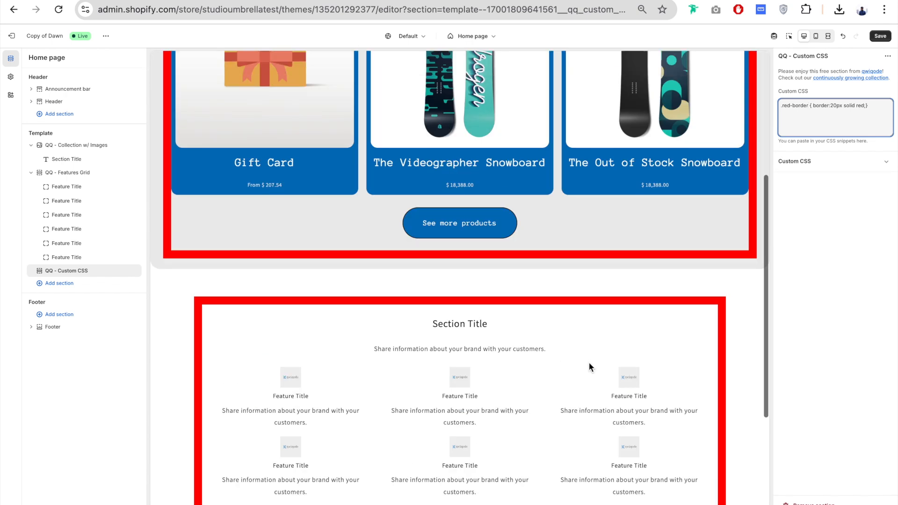
pyautogui.scroll(5, 588, 362)
pyautogui.scroll(-6, 590, 367)
pyautogui.click(742, 254)
# Clear the red-border rule from the QQ - Custom CSS section and delete that section.
pyautogui.click(831, 119)
pyautogui.press('super+a')
pyautogui.press('BackSpace')
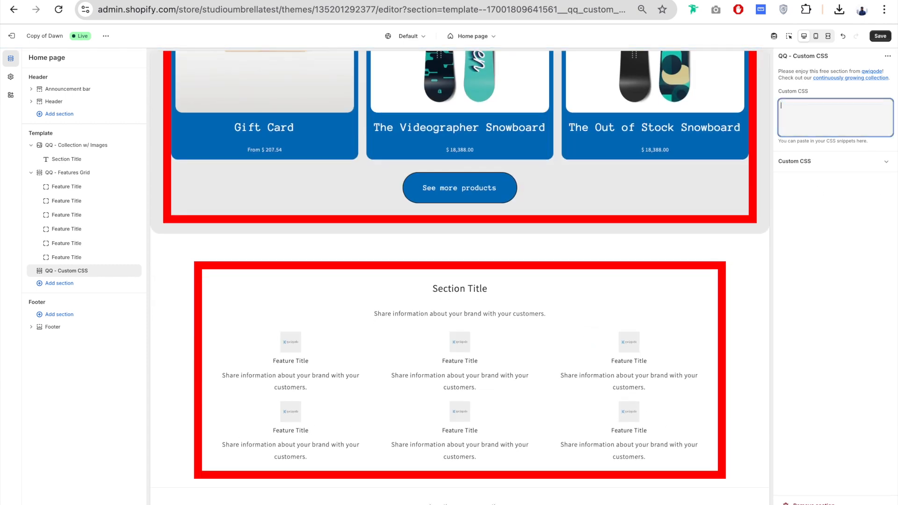
pyautogui.click(124, 271)
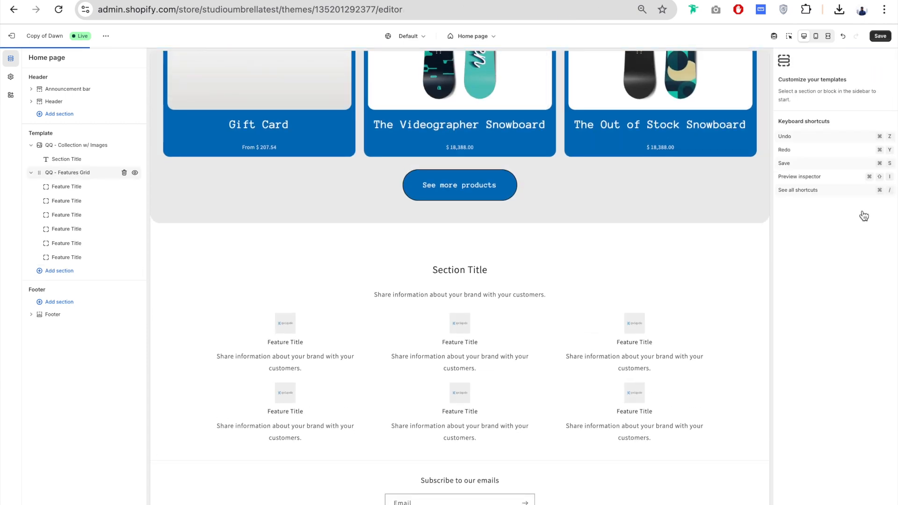
# Clear the Section Class of the QQ - Features Grid section and hide the section.
pyautogui.click(828, 91)
pyautogui.press('super+a')
pyautogui.press('BackSpace')
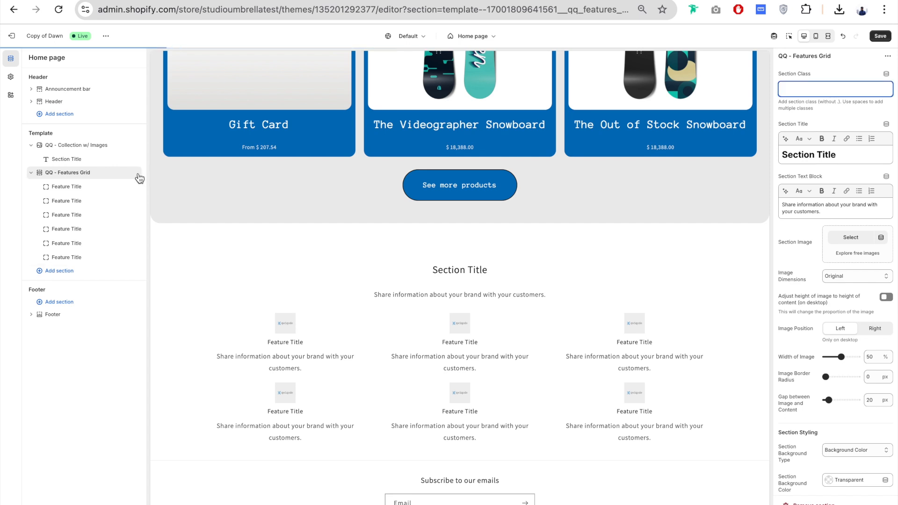
pyautogui.click(135, 173)
# Clear the Section Class of the QQ - Collection w/ Images section.
pyautogui.click(74, 145)
pyautogui.click(816, 439)
pyautogui.press('super+a')
pyautogui.press('BackSpace')
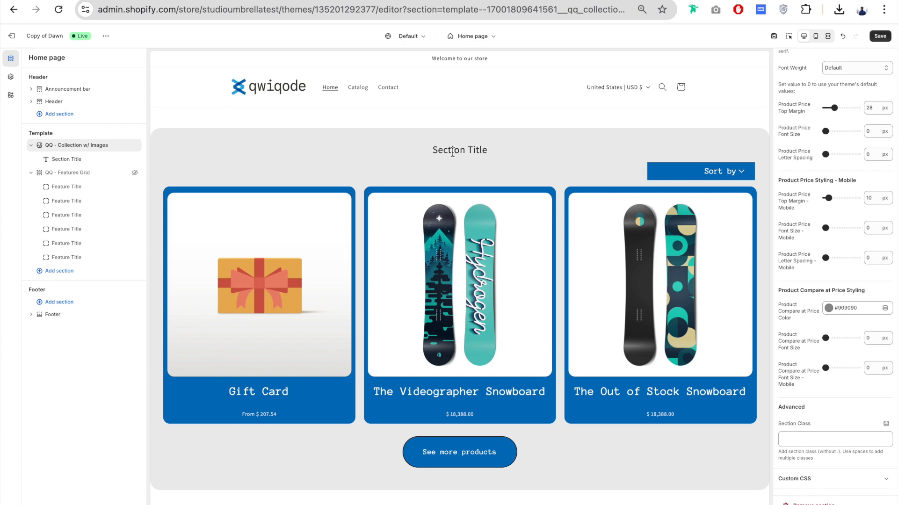
# Change the Section Title block to "Our new collection!" and its text block to "Check out our latest products!".
pyautogui.click(63, 160)
pyautogui.scroll(-5, 802, 136)
pyautogui.scroll(5, 802, 135)
pyautogui.moveTo(839, 103); pyautogui.dragTo(776, 108)
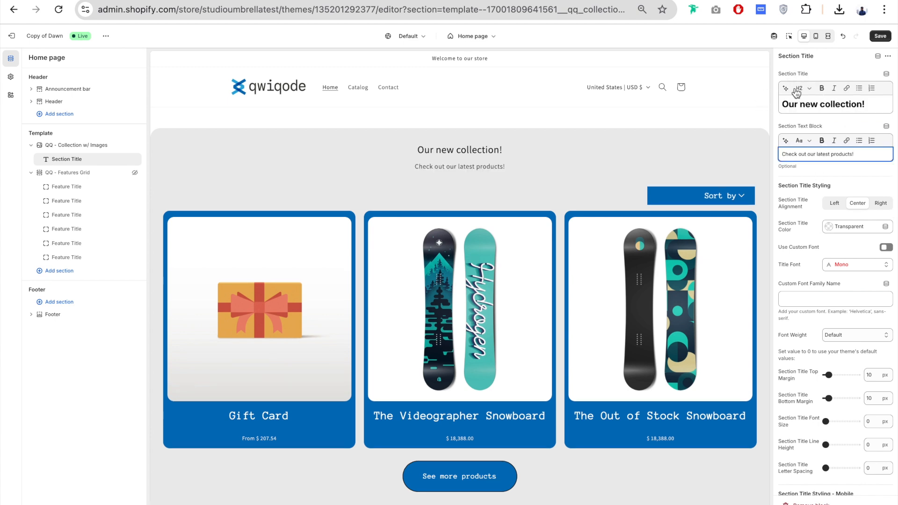
# Try the Left and Right Section Title Alignment options and return the alignment to Center.
pyautogui.scroll(-2, 814, 241)
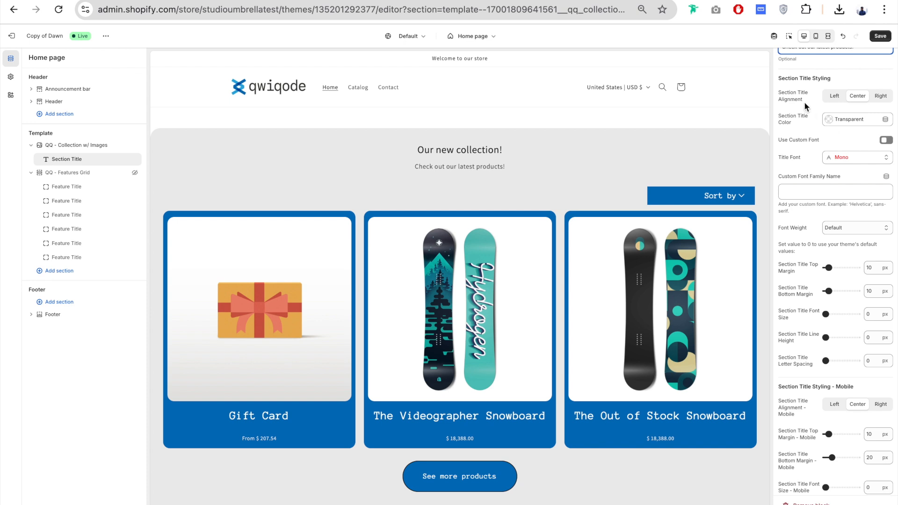
pyautogui.click(835, 97)
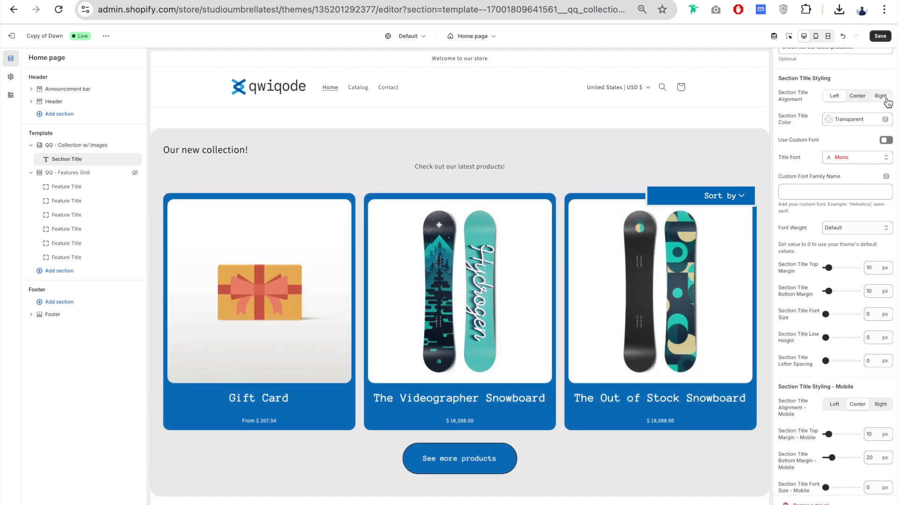
pyautogui.click(881, 97)
pyautogui.click(859, 97)
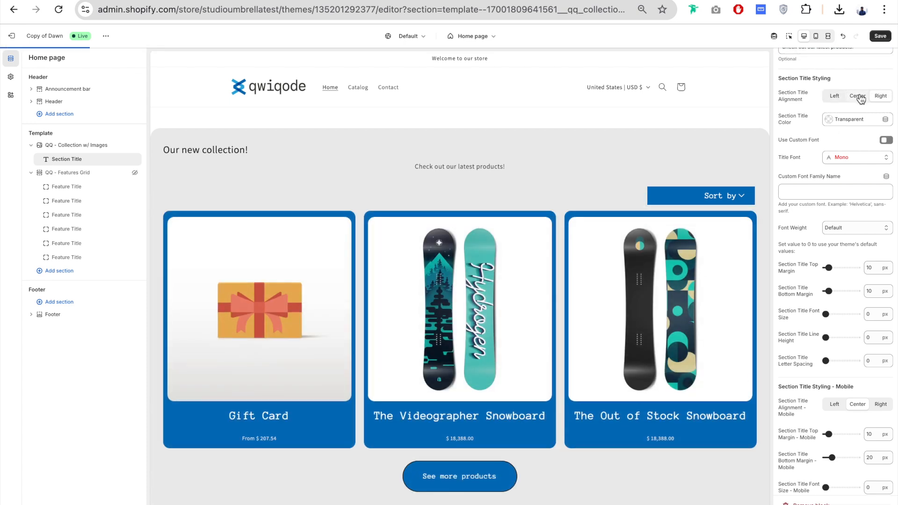
# Style the section title with color #0071BC, the custom font Anonymous Pro and a font size of 66 px.
pyautogui.scroll(-3, 802, 145)
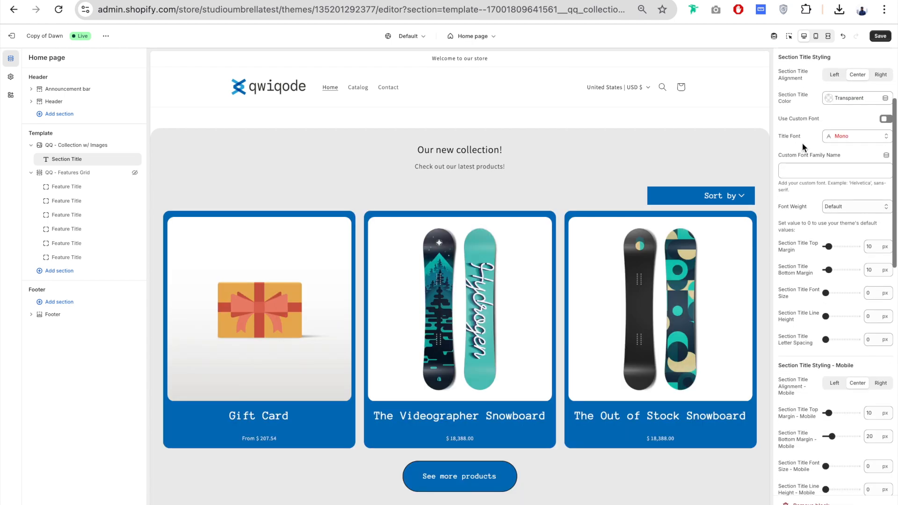
pyautogui.scroll(2, 802, 143)
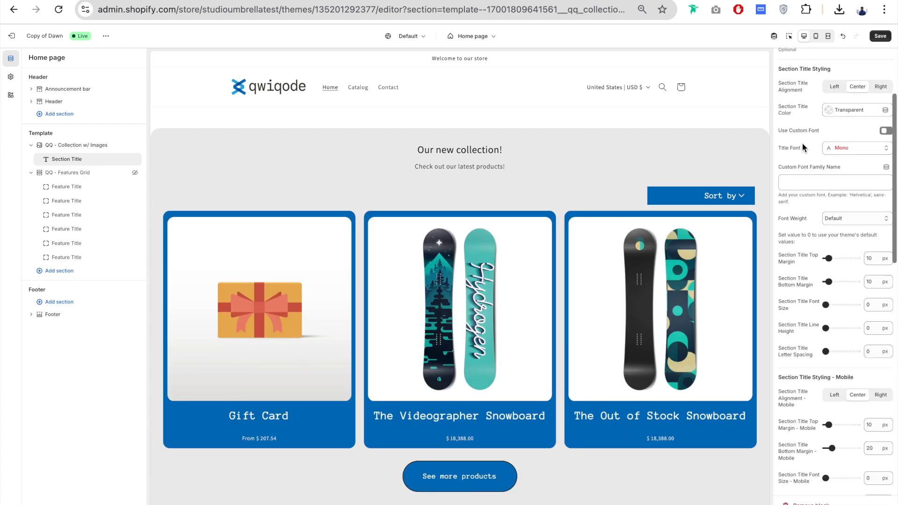
pyautogui.click(842, 110)
pyautogui.click(843, 254)
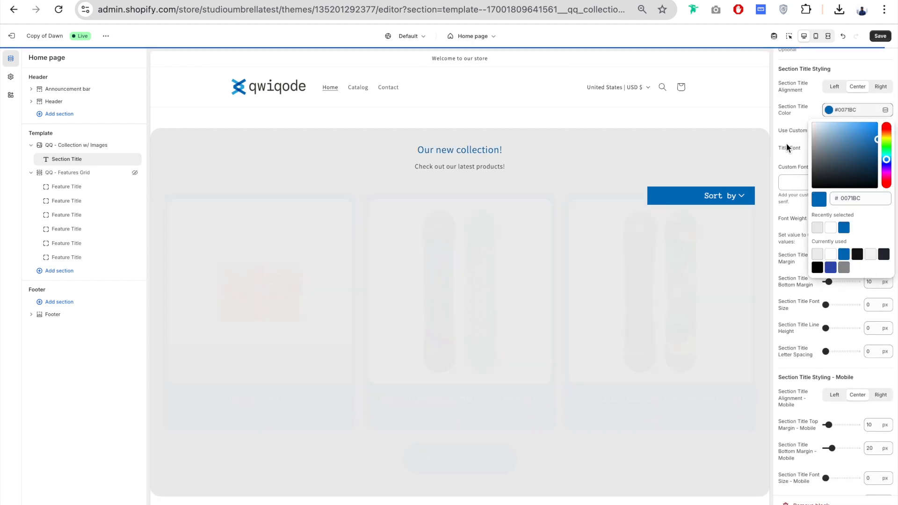
pyautogui.click(786, 143)
pyautogui.click(855, 149)
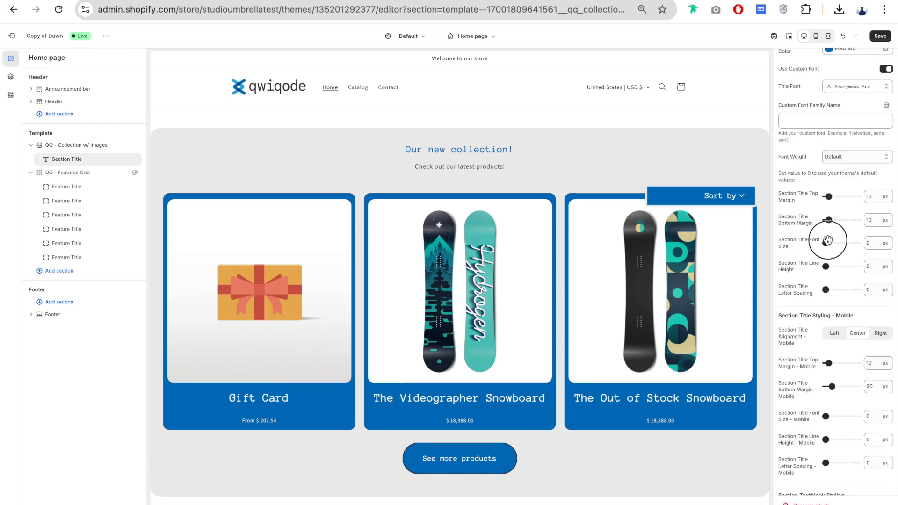
pyautogui.moveTo(828, 242); pyautogui.dragTo(839, 241)
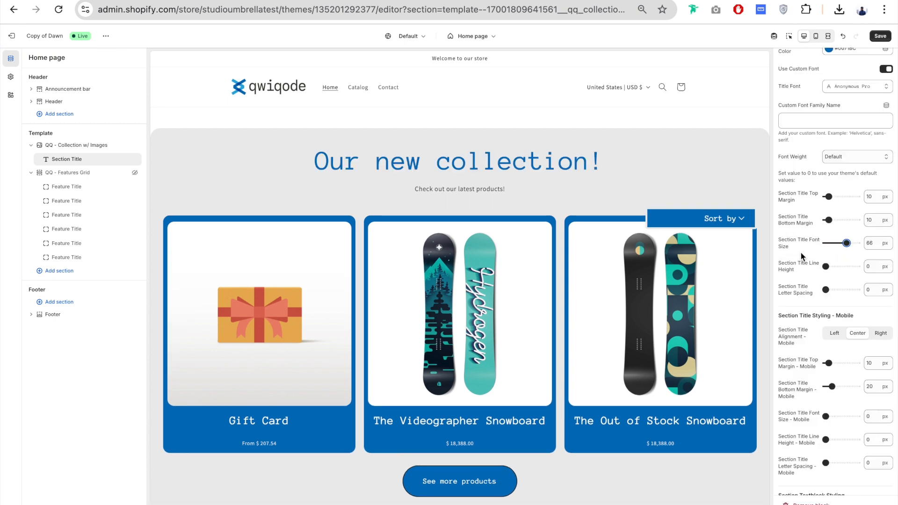
# Set the Section Textblock Color to #121212 and turn on its custom font.
pyautogui.scroll(-7, 801, 252)
pyautogui.scroll(-1, 800, 130)
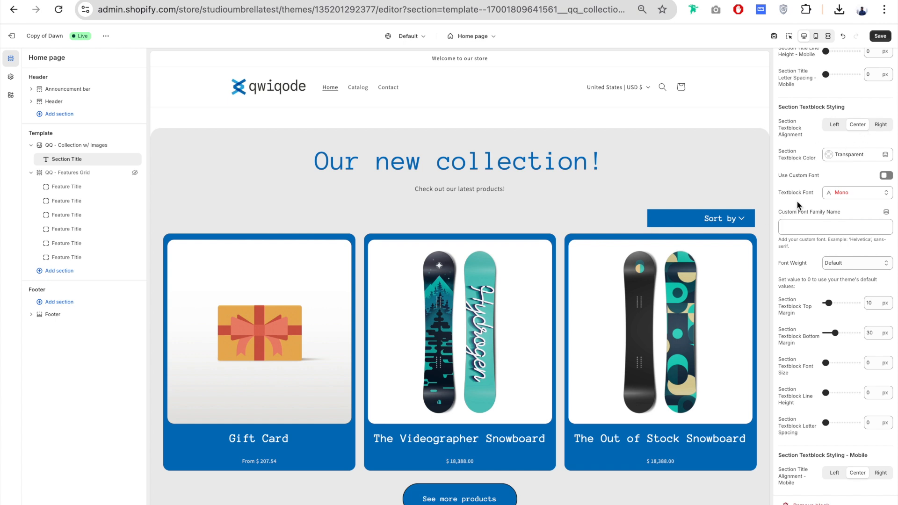
pyautogui.scroll(-1, 824, 195)
pyautogui.click(848, 107)
pyautogui.click(857, 249)
pyautogui.click(794, 131)
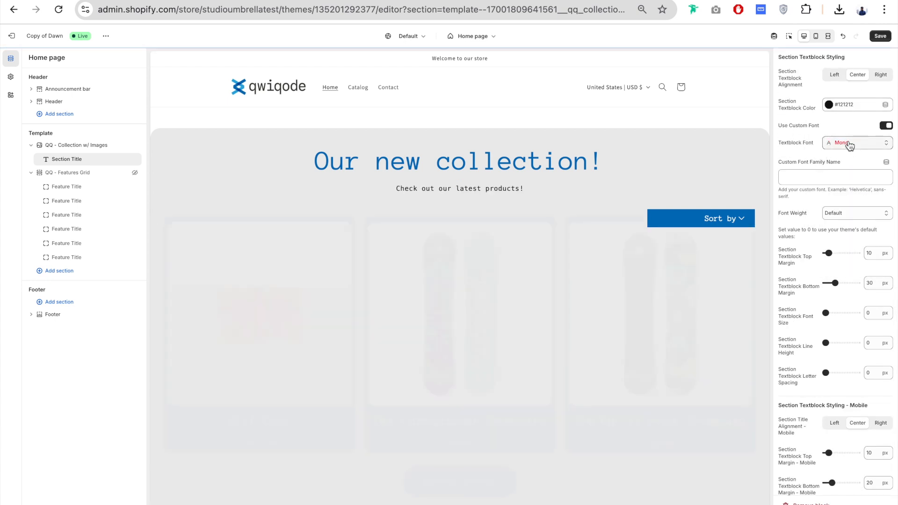
# Set the Textblock Font to Anonymous Pro and the Section Textblock Font Size to 34 px.
pyautogui.click(846, 143)
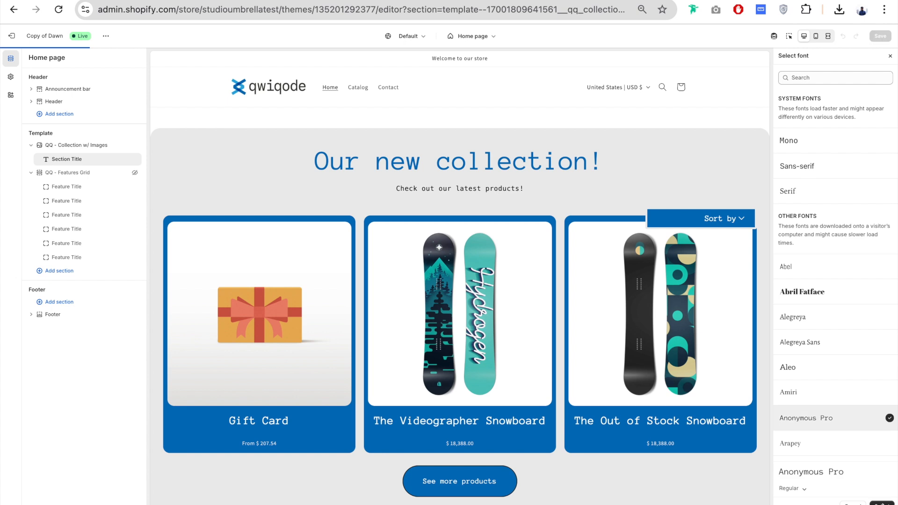
pyautogui.click(882, 503)
pyautogui.moveTo(826, 297); pyautogui.dragTo(837, 296)
pyautogui.scroll(-2, 804, 322)
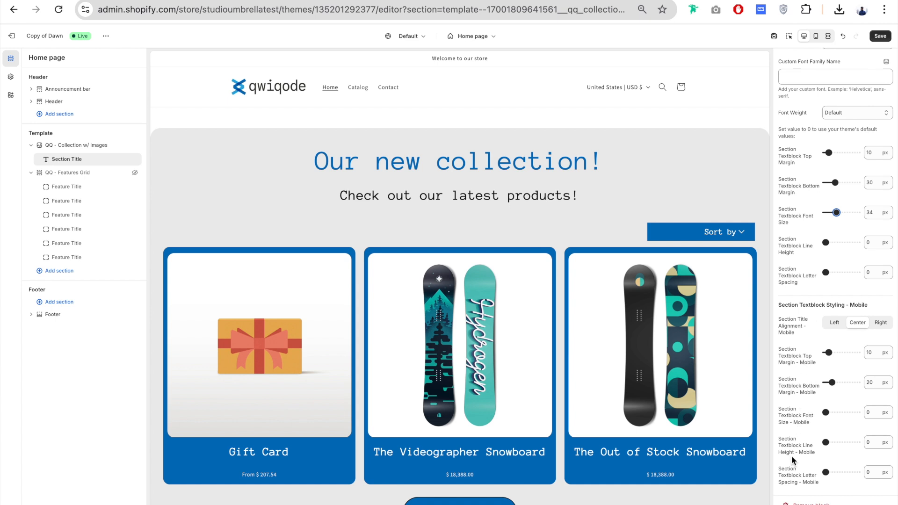
# Save the home page changes and load additional items in the preview with See more products.
pyautogui.scroll(8, 807, 454)
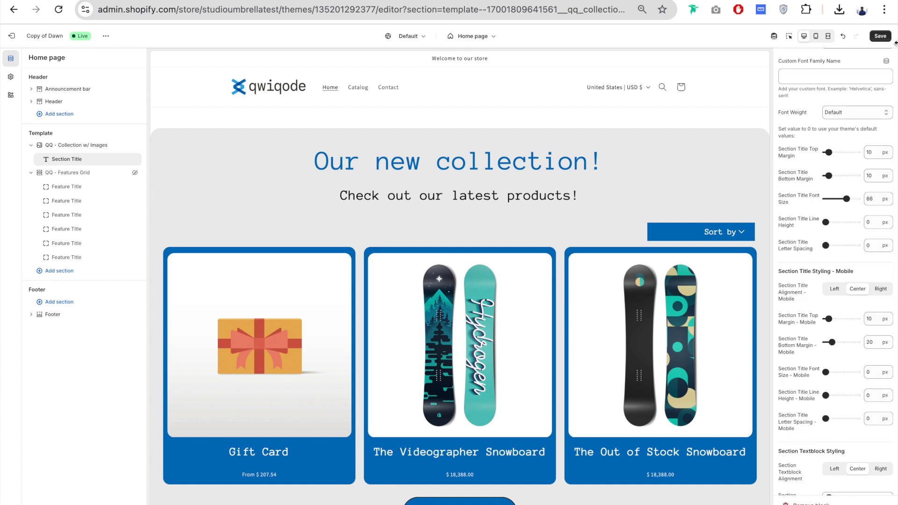
pyautogui.click(880, 36)
pyautogui.scroll(-12, 452, 412)
pyautogui.click(450, 408)
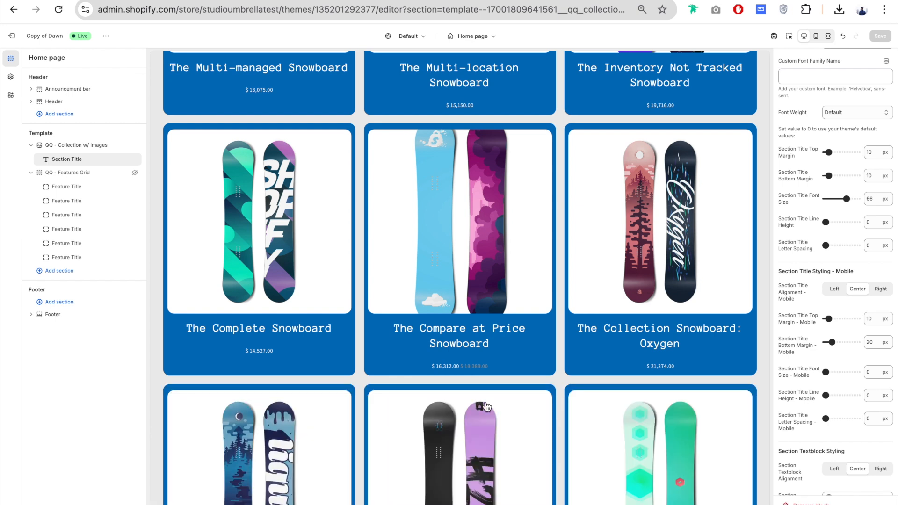
pyautogui.scroll(15, 583, 404)
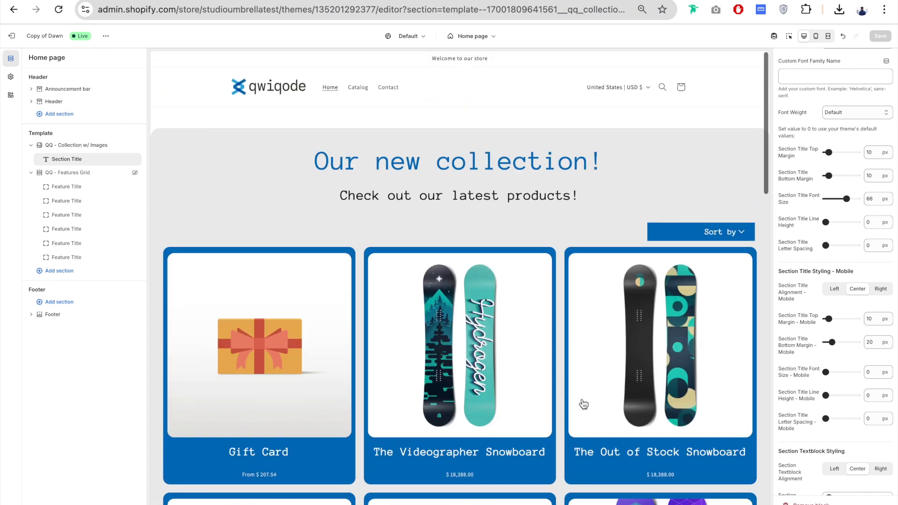